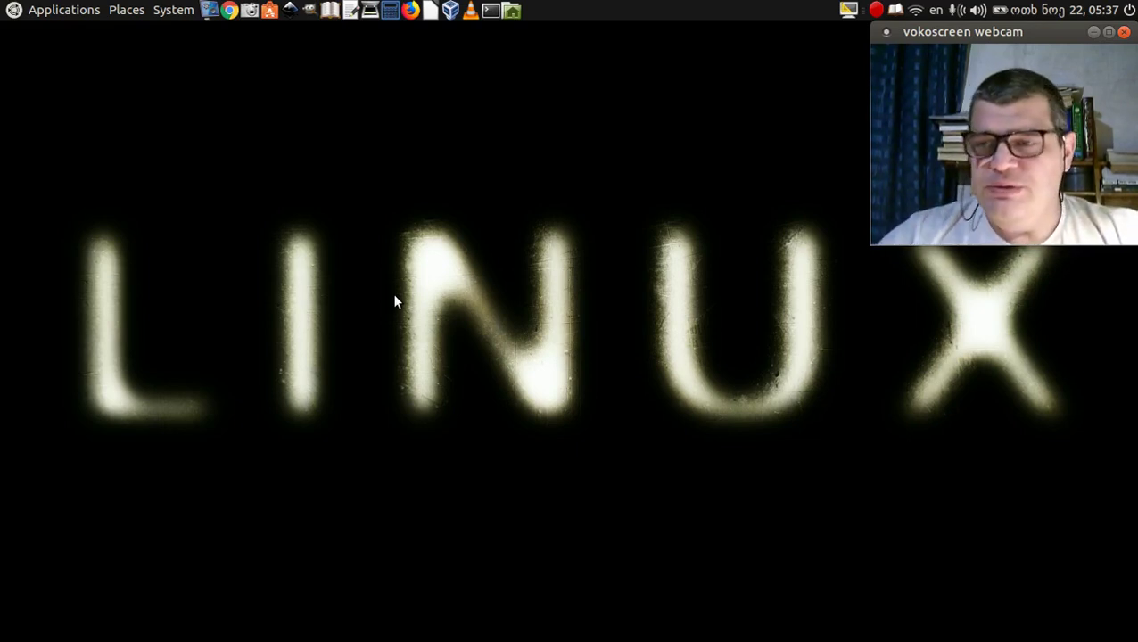
# Step: Switch to the running linux mint 18.2 x32 virtual machine in Oracle VM VirtualBox
pyautogui.moveTo(553, 635)
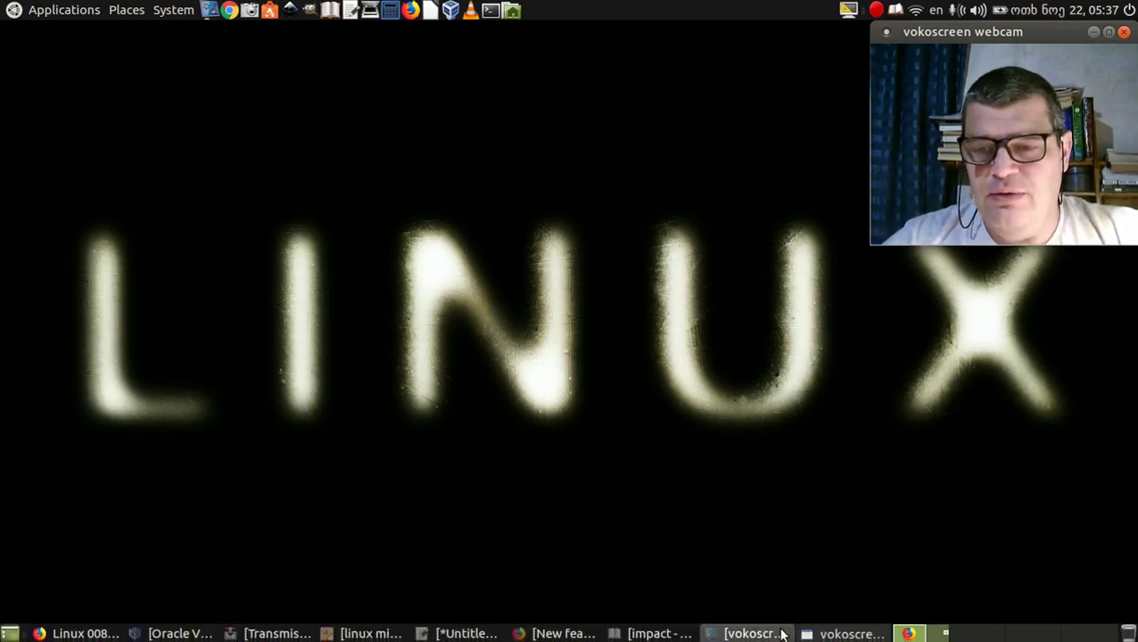
pyautogui.click(355, 634)
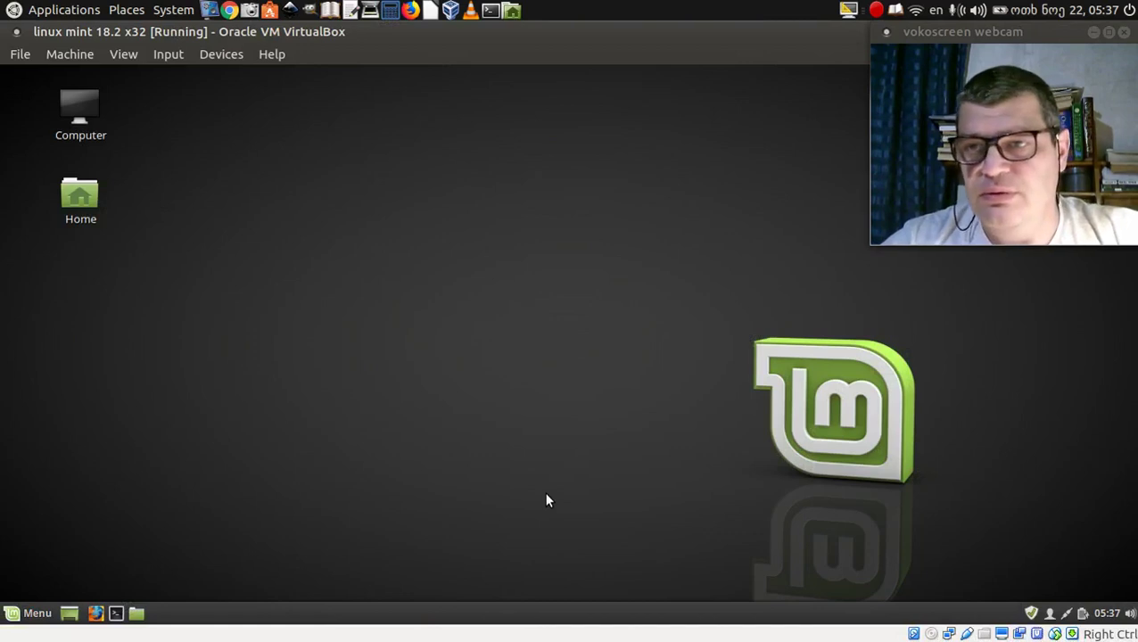
pyautogui.moveTo(1014, 33)
pyautogui.mouseDown()
pyautogui.moveTo(931, 231)
pyautogui.moveTo(1002, 94)
pyautogui.moveTo(1012, 32)
pyautogui.mouseUp()
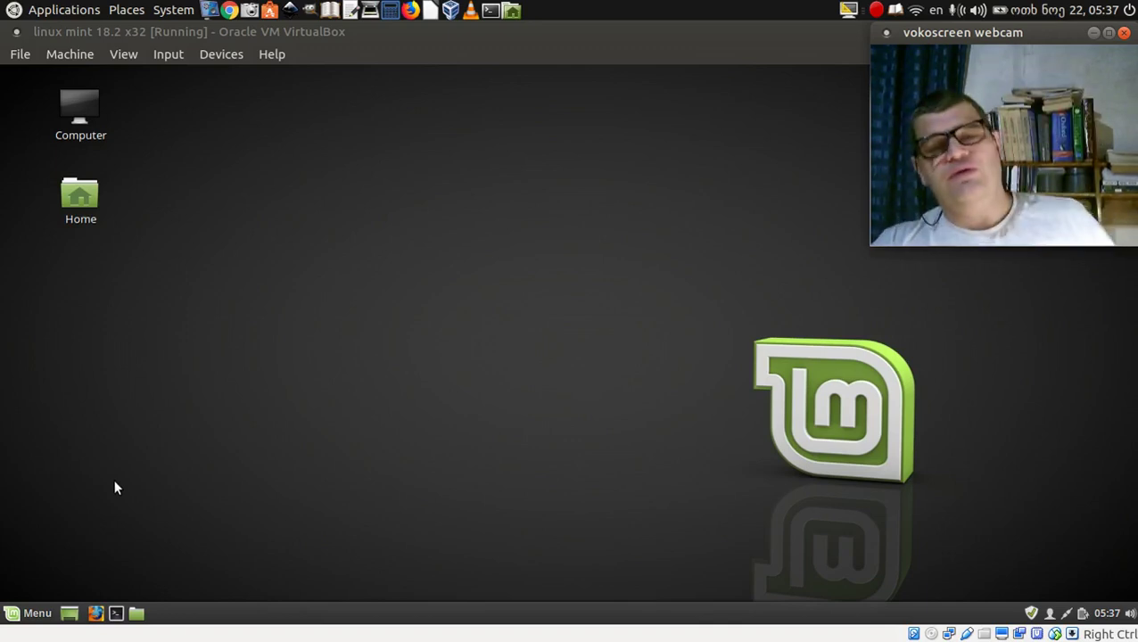
pyautogui.click(29, 616)
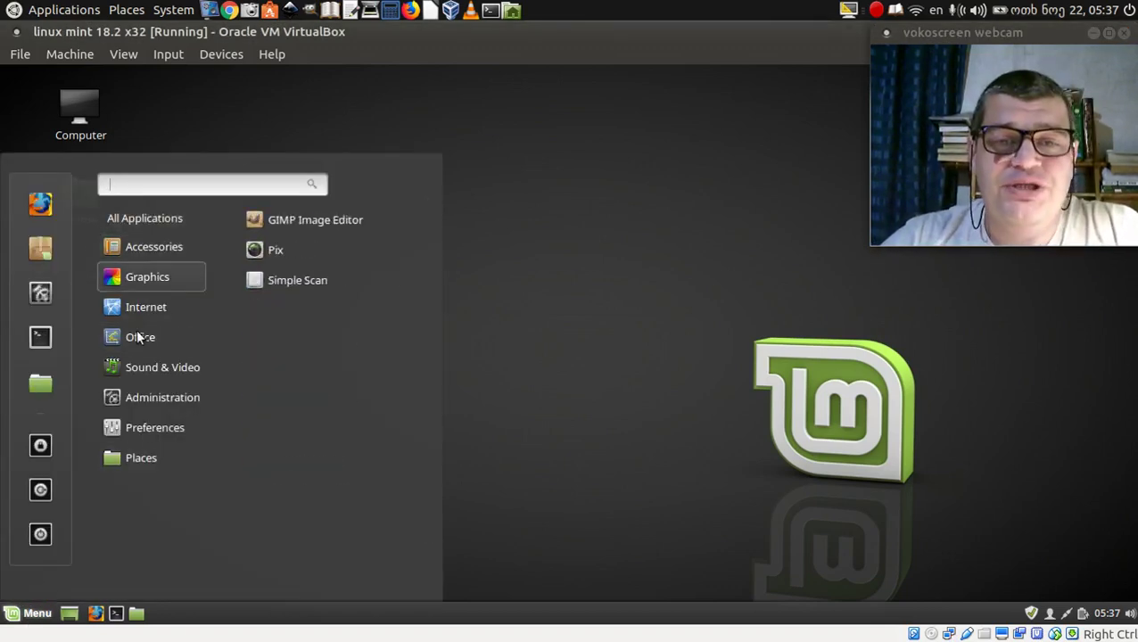
pyautogui.moveTo(161, 430)
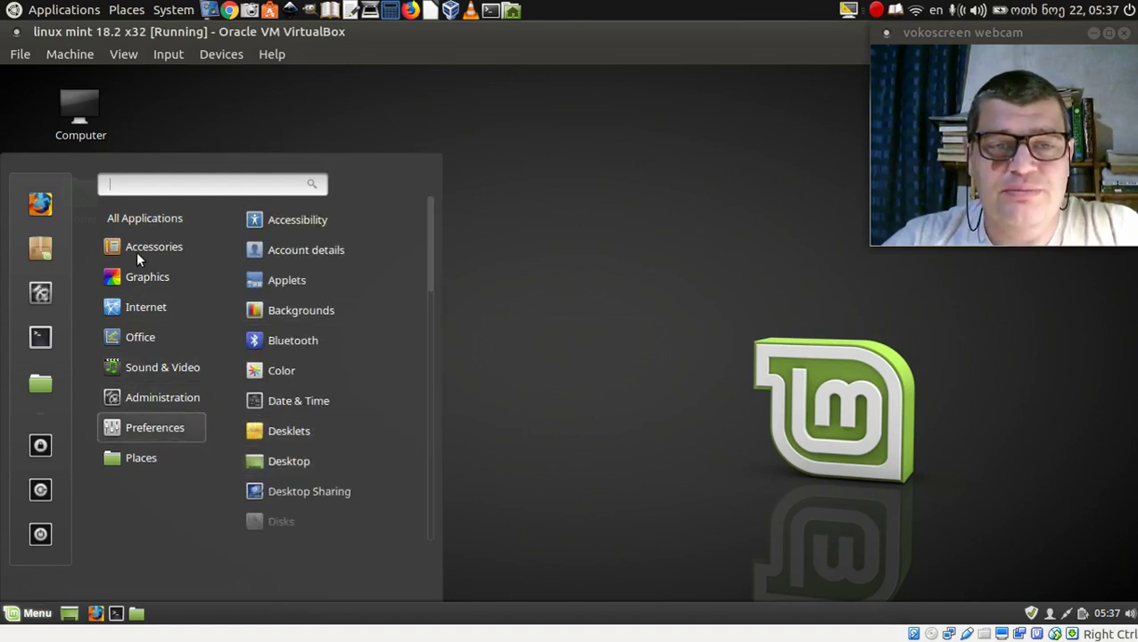
pyautogui.moveTo(134, 251)
pyautogui.moveTo(141, 280)
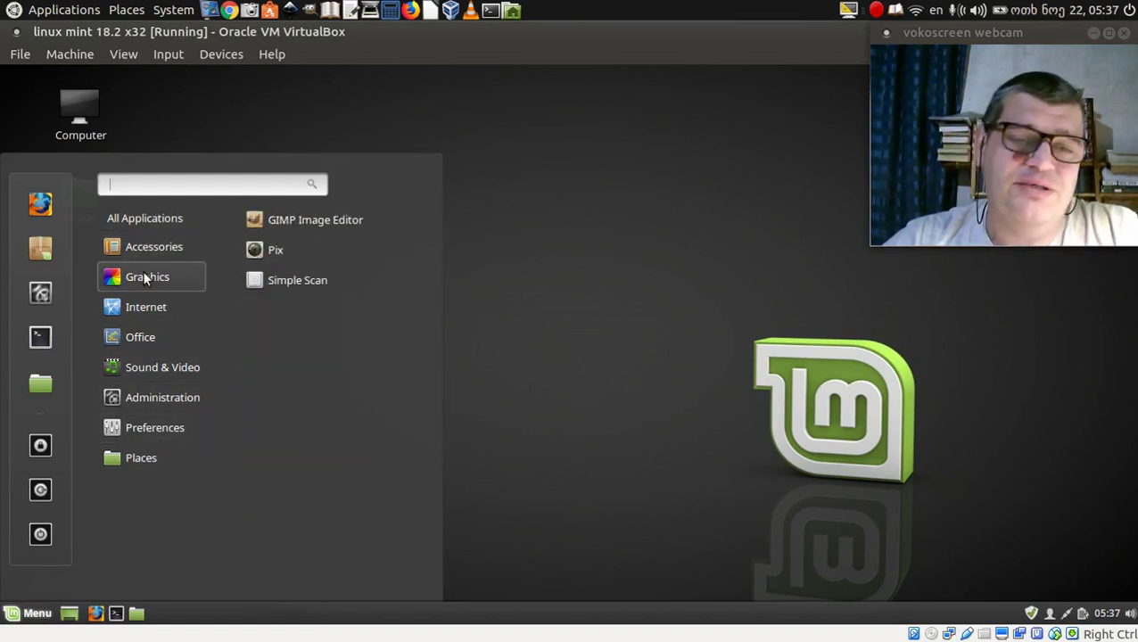
pyautogui.moveTo(141, 308)
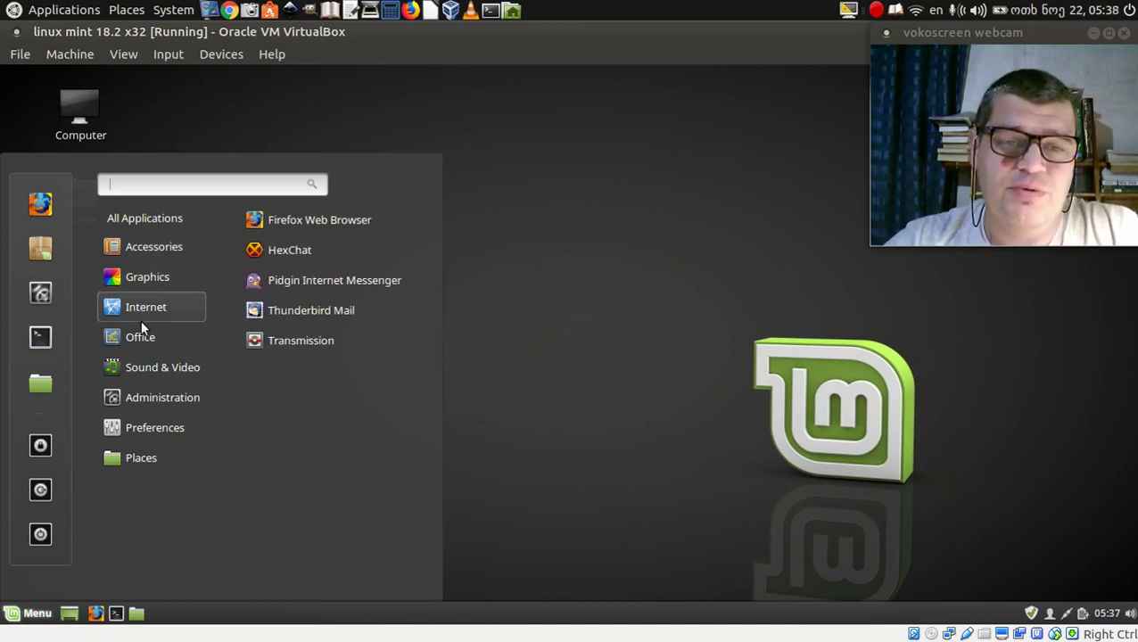
pyautogui.moveTo(141, 343)
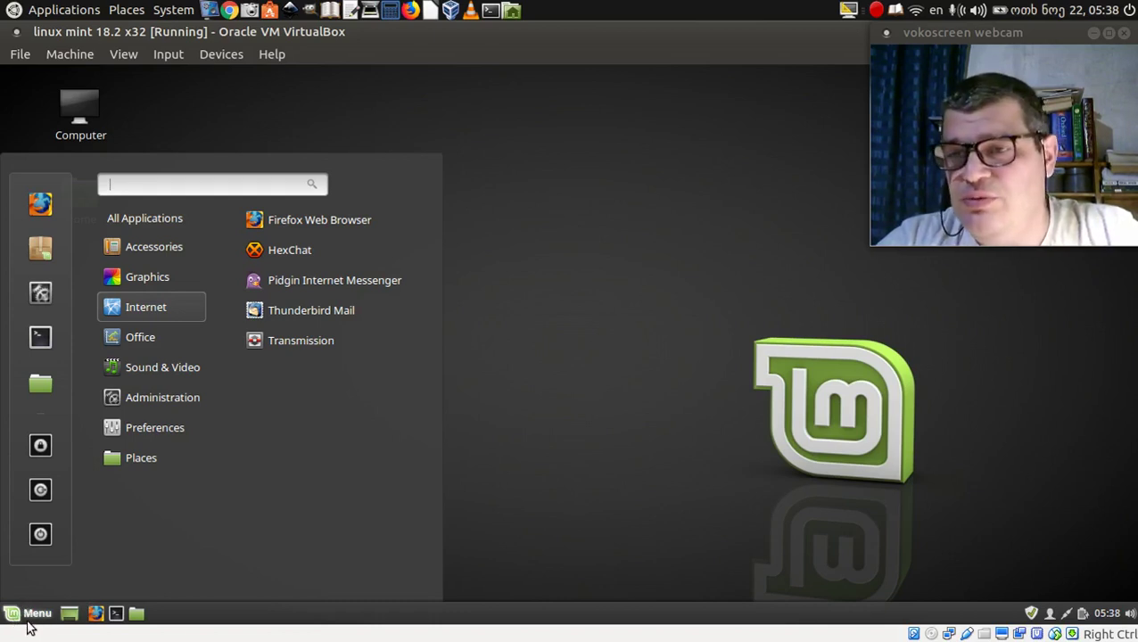
pyautogui.click(617, 238)
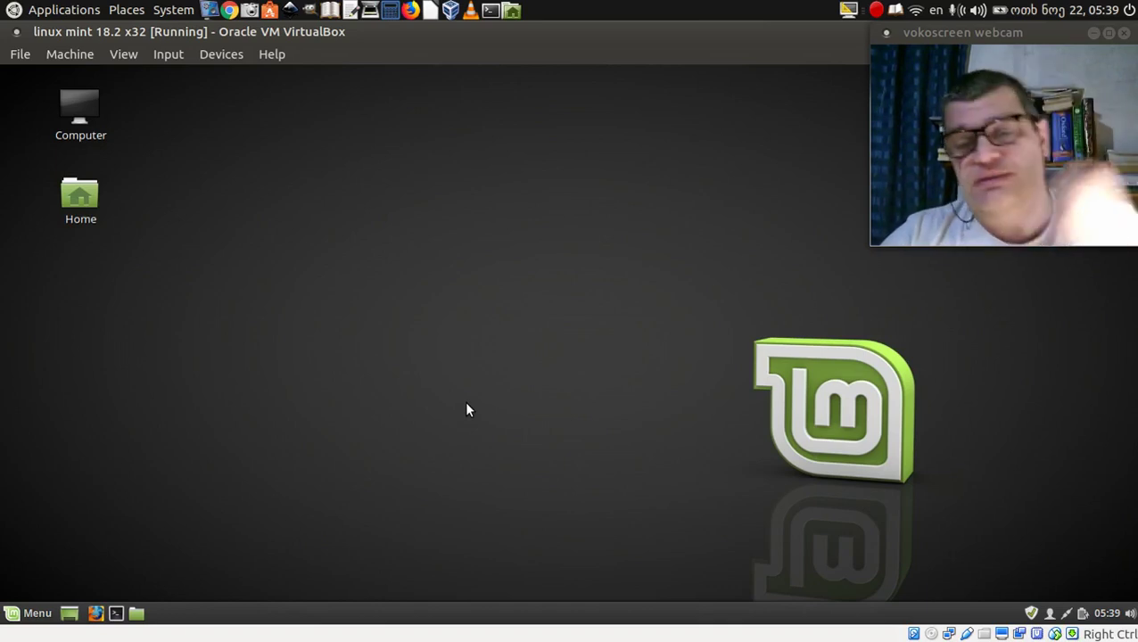
# Step: Open System Info from the preferences, review the operating system, kernel and hardware details, and close it
pyautogui.click(30, 614)
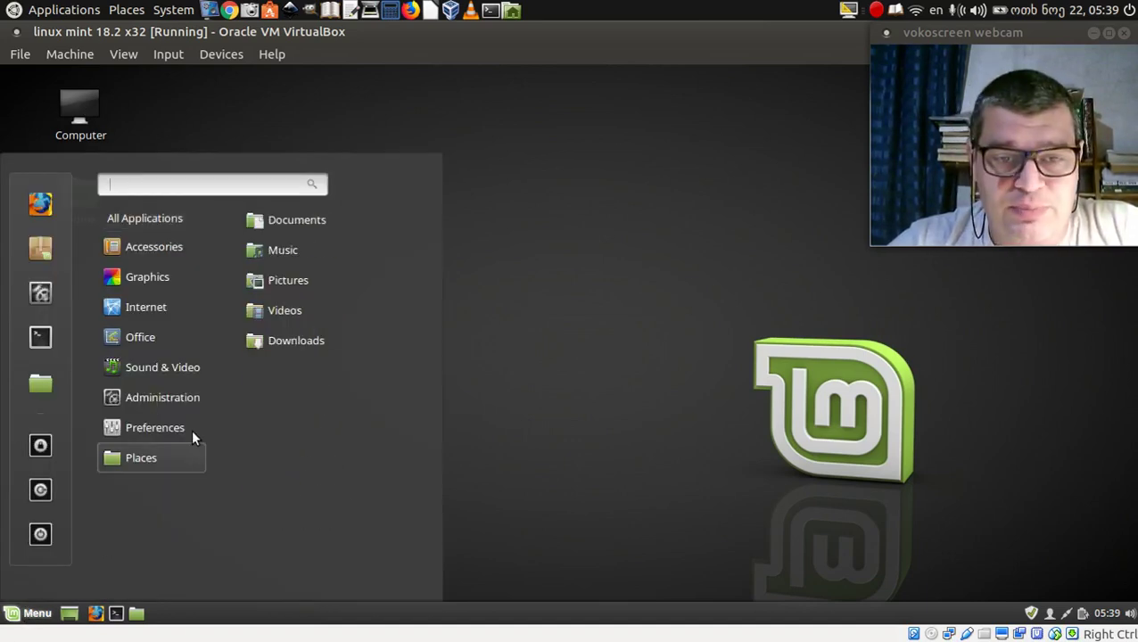
pyautogui.scroll(-1, 292, 434)
pyautogui.scroll(-4, 292, 434)
pyautogui.scroll(-6, 293, 434)
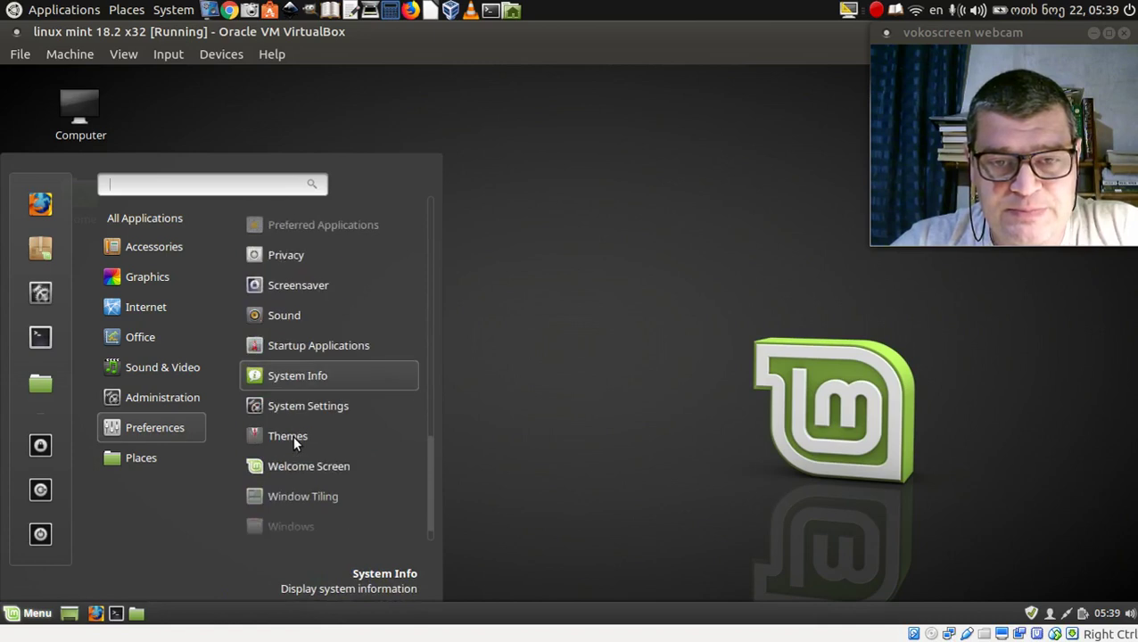
pyautogui.click(302, 379)
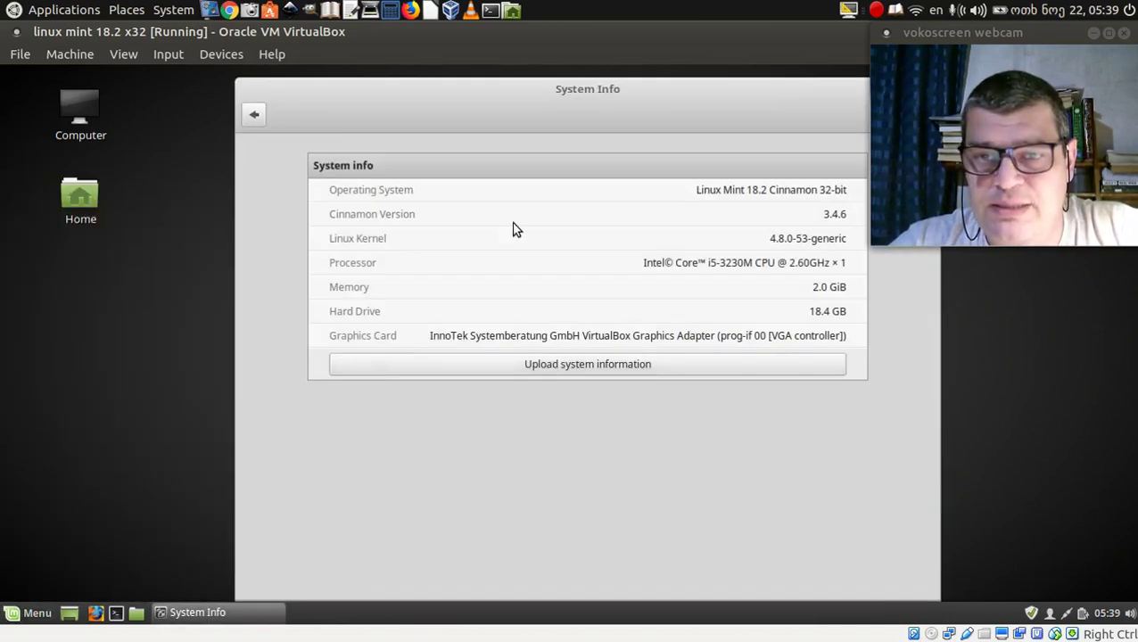
pyautogui.moveTo(583, 87); pyautogui.dragTo(440, 80)
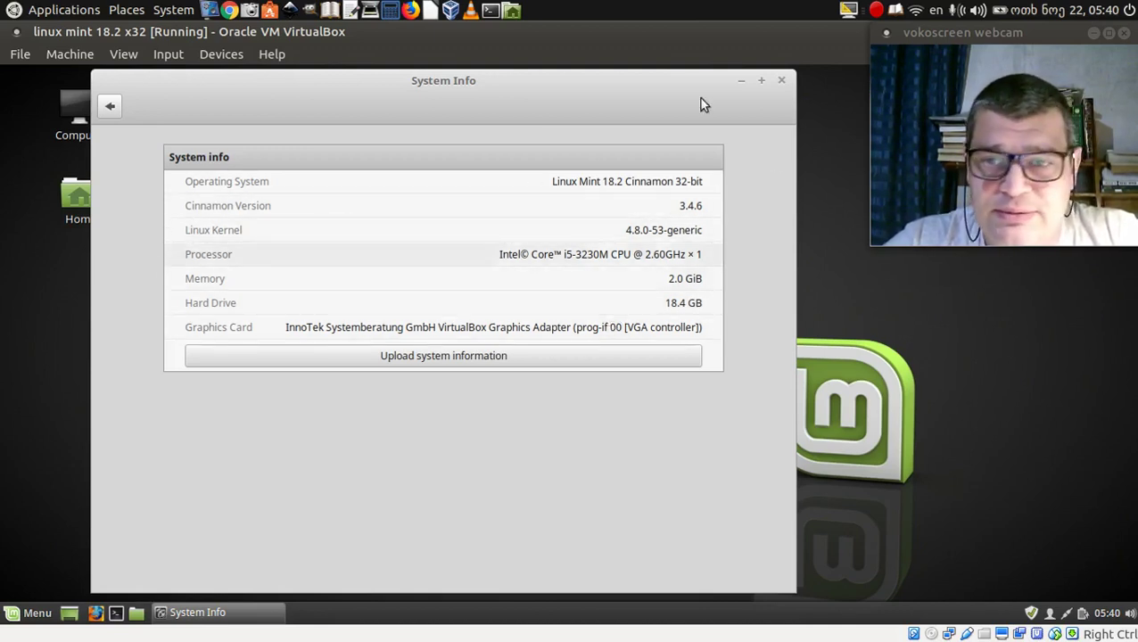
pyautogui.click(782, 82)
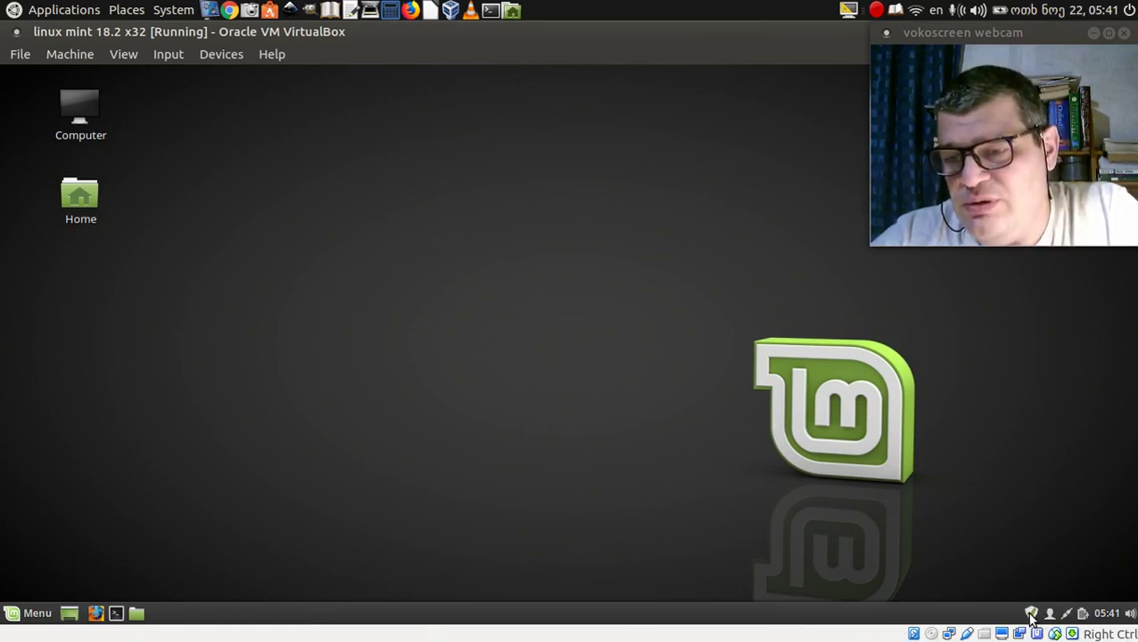
# Step: Open the Update Manager and reposition its window so that it is fully visible
pyautogui.moveTo(1033, 618)
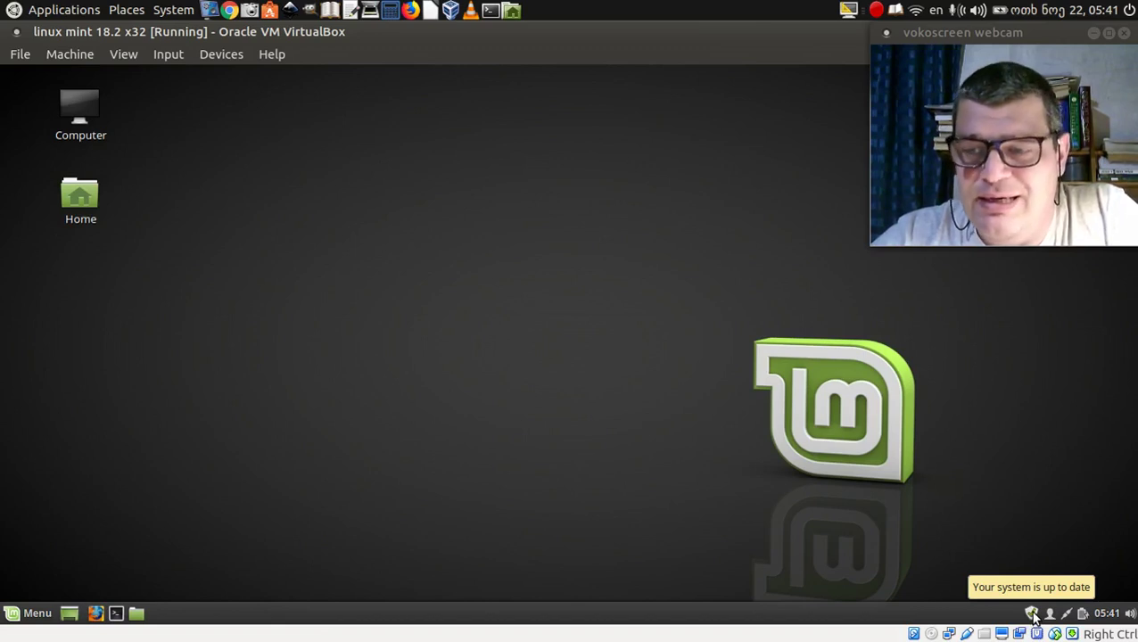
pyautogui.click(1032, 614)
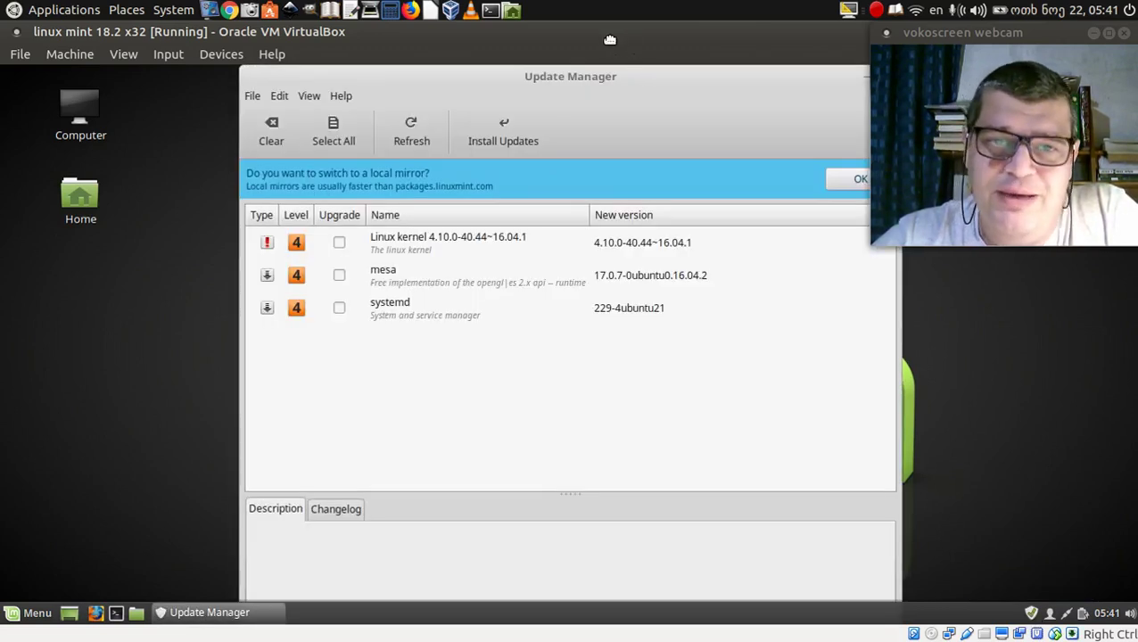
pyautogui.moveTo(577, 79); pyautogui.dragTo(485, 80)
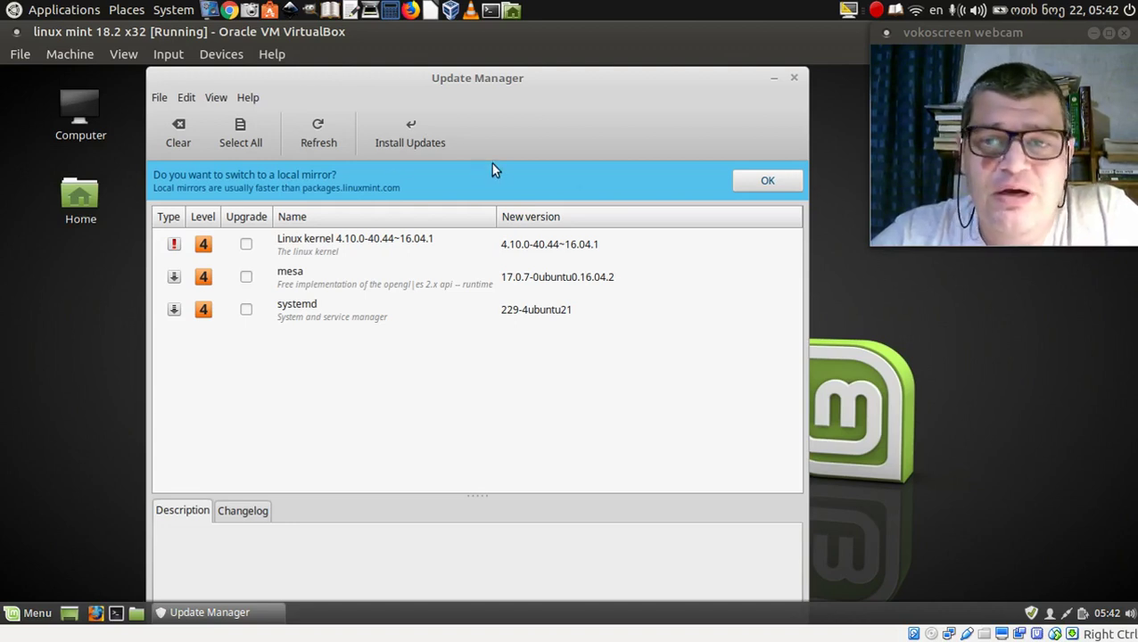
# Step: Accept the local mirror suggestion, enter the account password to open Software Sources, and reposition its window
pyautogui.click(765, 183)
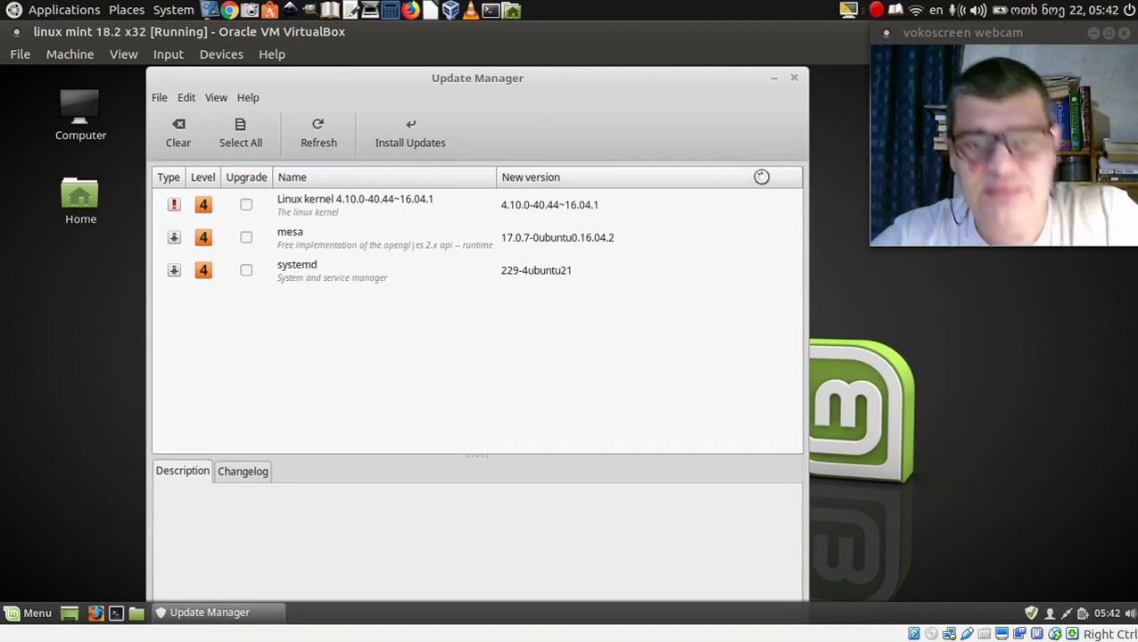
pyautogui.write('********')
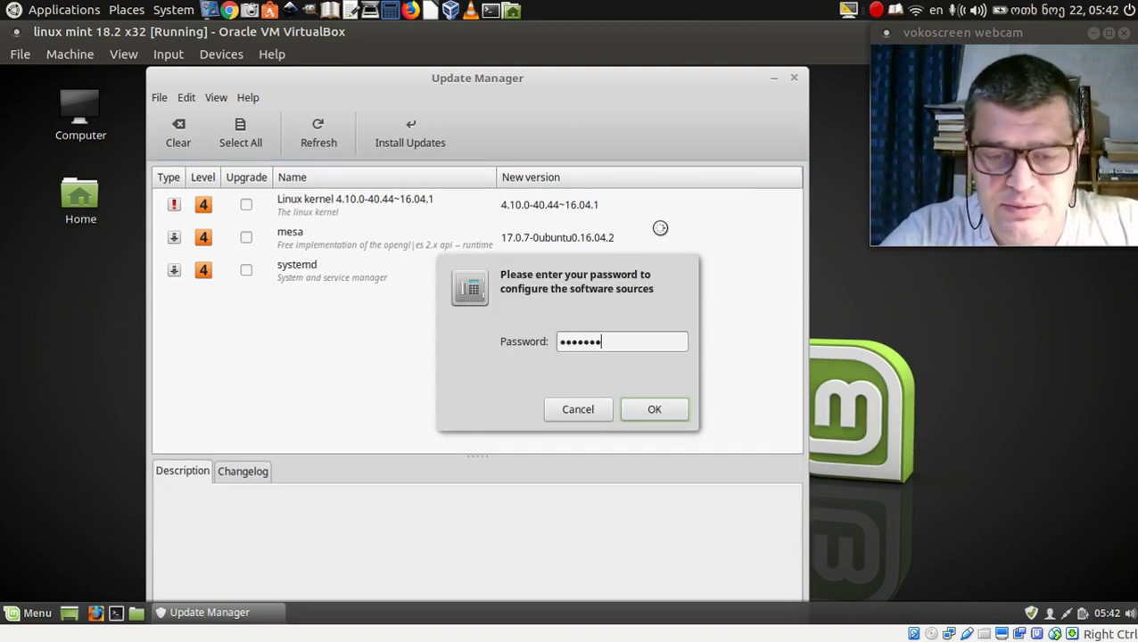
pyautogui.press('Return')
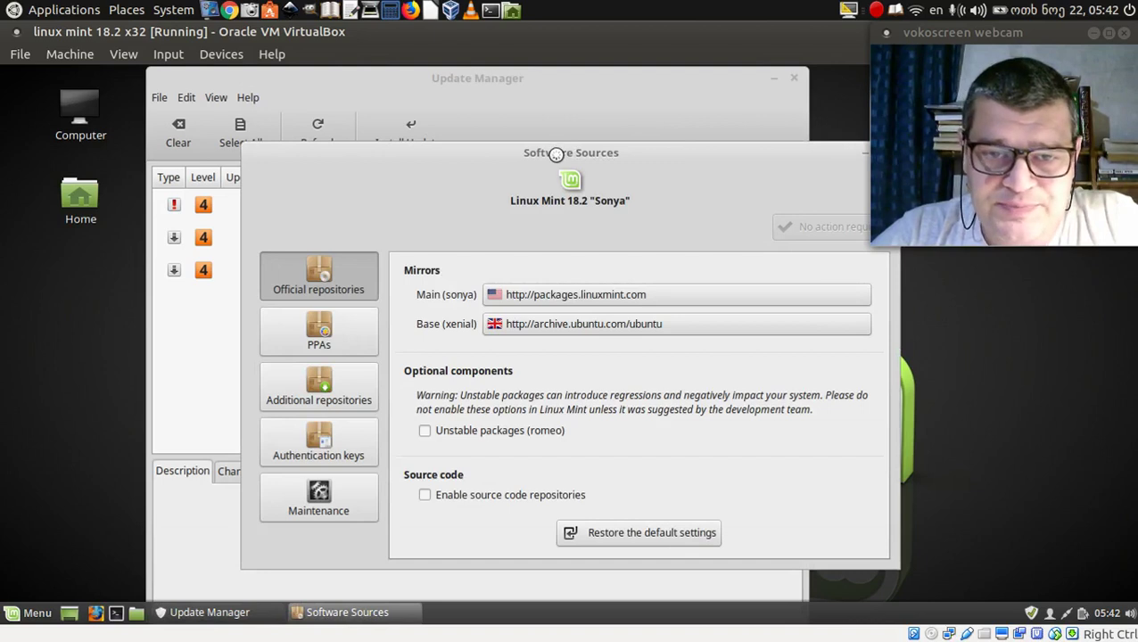
pyautogui.moveTo(592, 162); pyautogui.dragTo(475, 119)
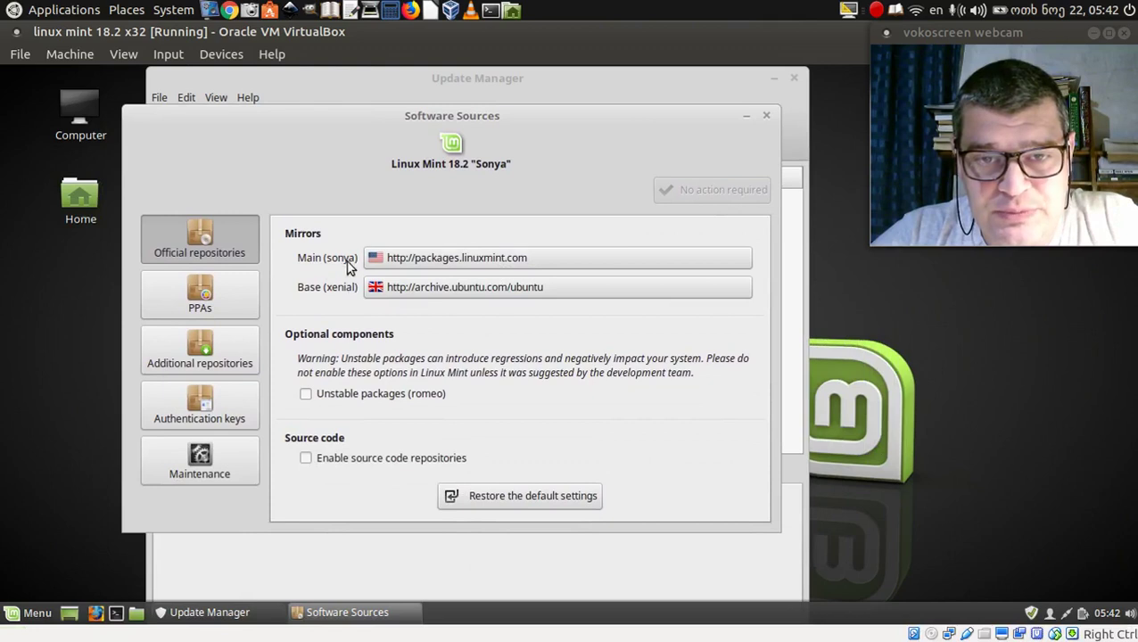
# Step: Look through the available mirrors for the main (sonya) repository, then close the mirror list and Software Sources without choosing one
pyautogui.click(501, 261)
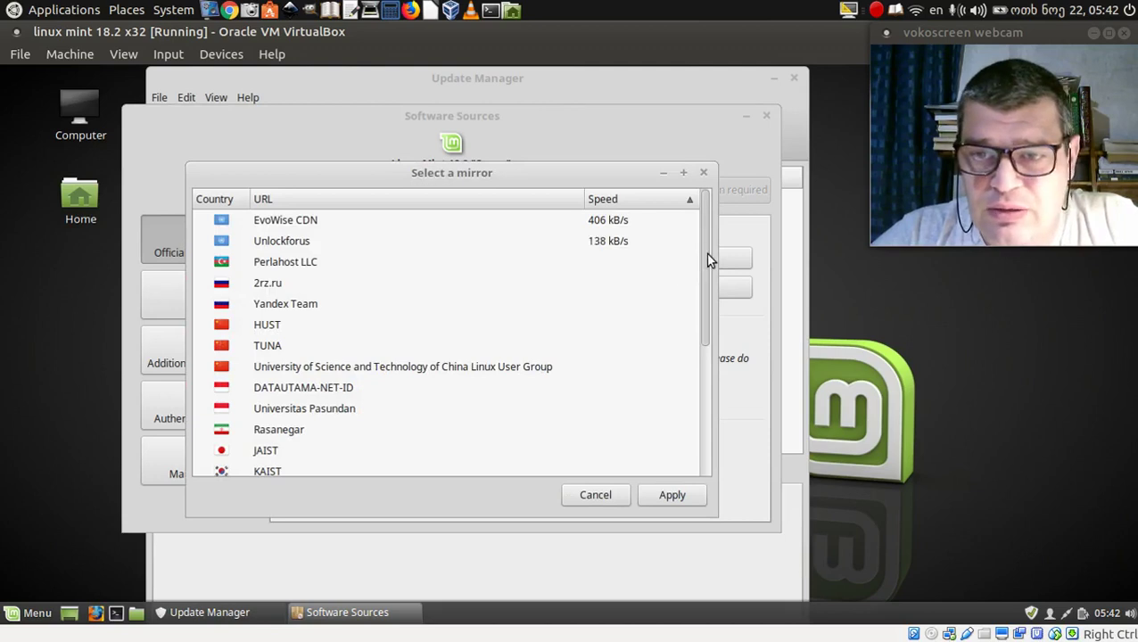
pyautogui.scroll(-1, 699, 294)
pyautogui.moveTo(700, 287); pyautogui.dragTo(698, 236)
pyautogui.moveTo(704, 406); pyautogui.dragTo(681, 219)
pyautogui.click(704, 172)
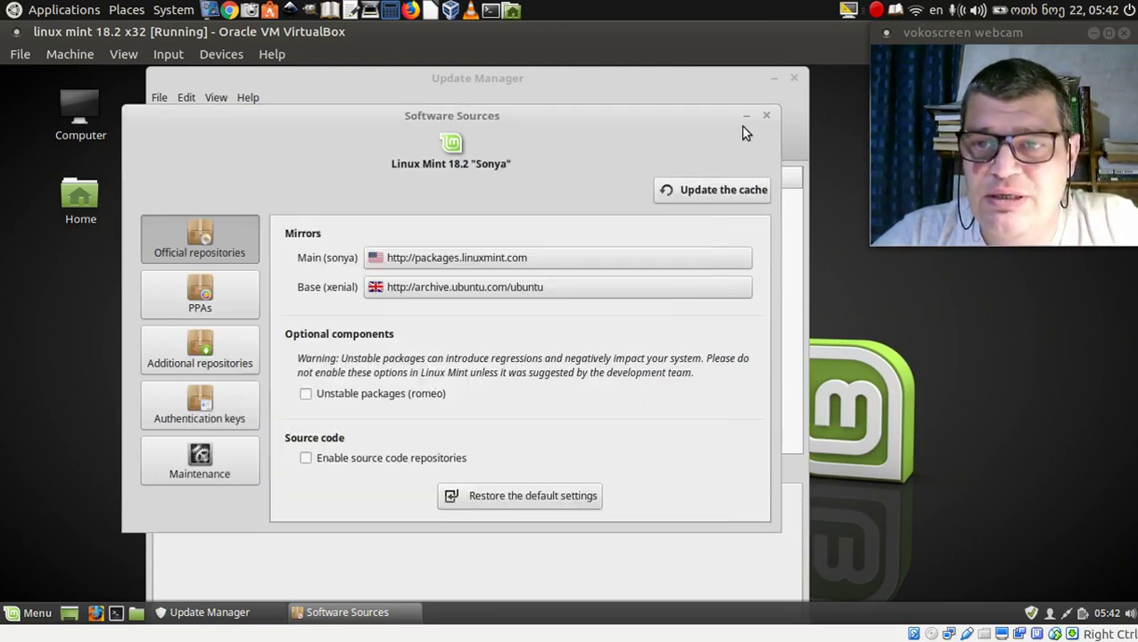
pyautogui.click(766, 116)
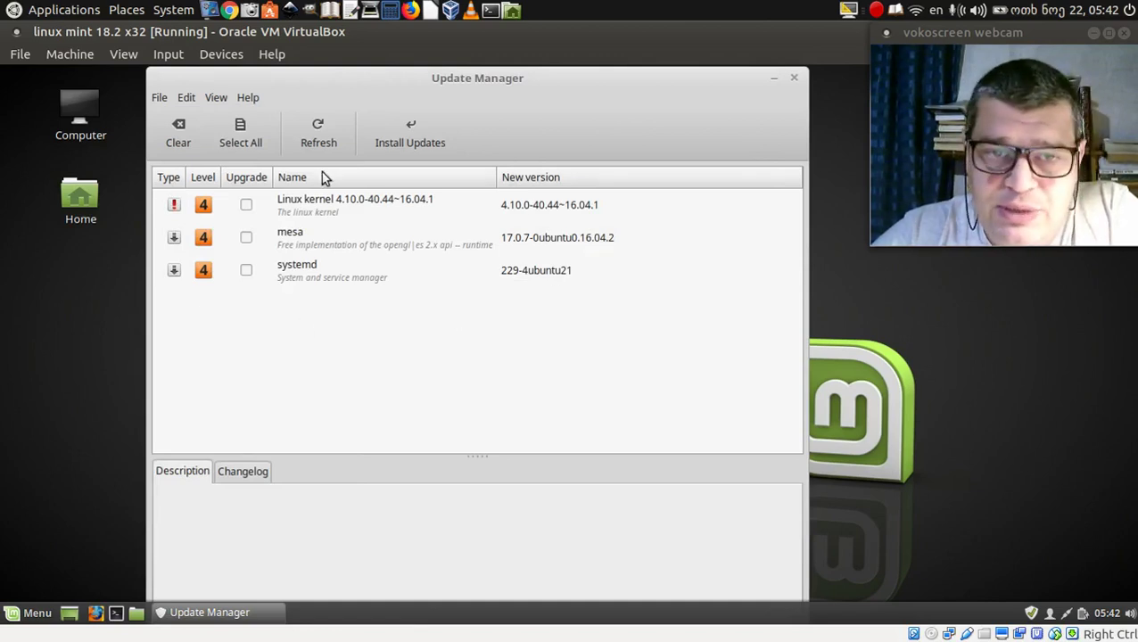
# Step: Select the Linux kernel 4.10.0-40.44~16.04.1 update and read its description
pyautogui.moveTo(177, 211)
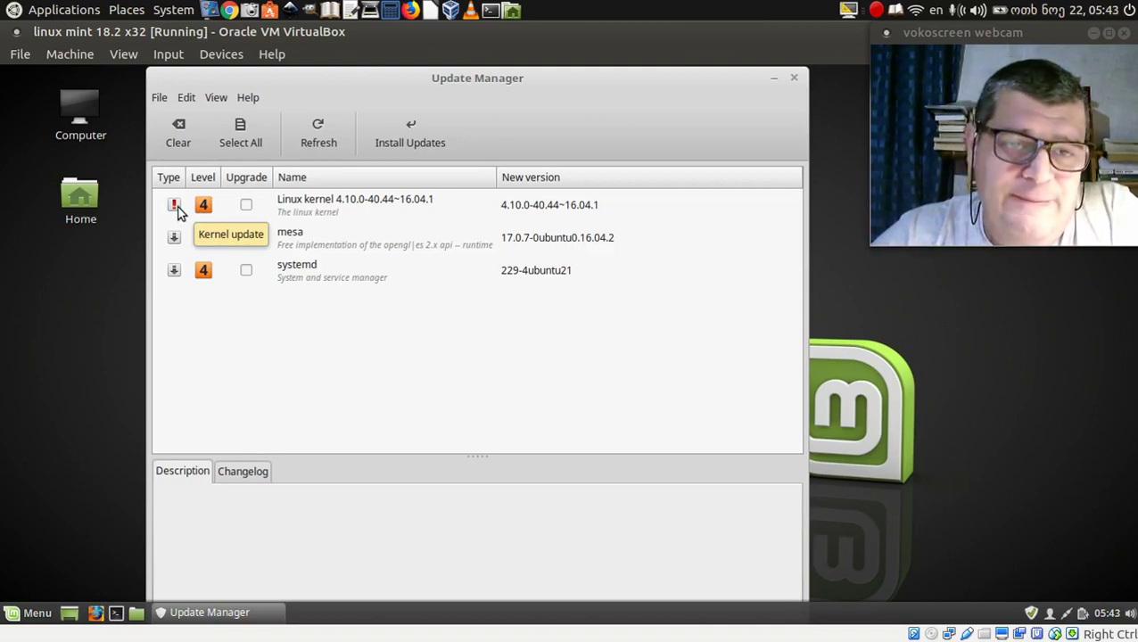
pyautogui.click(318, 212)
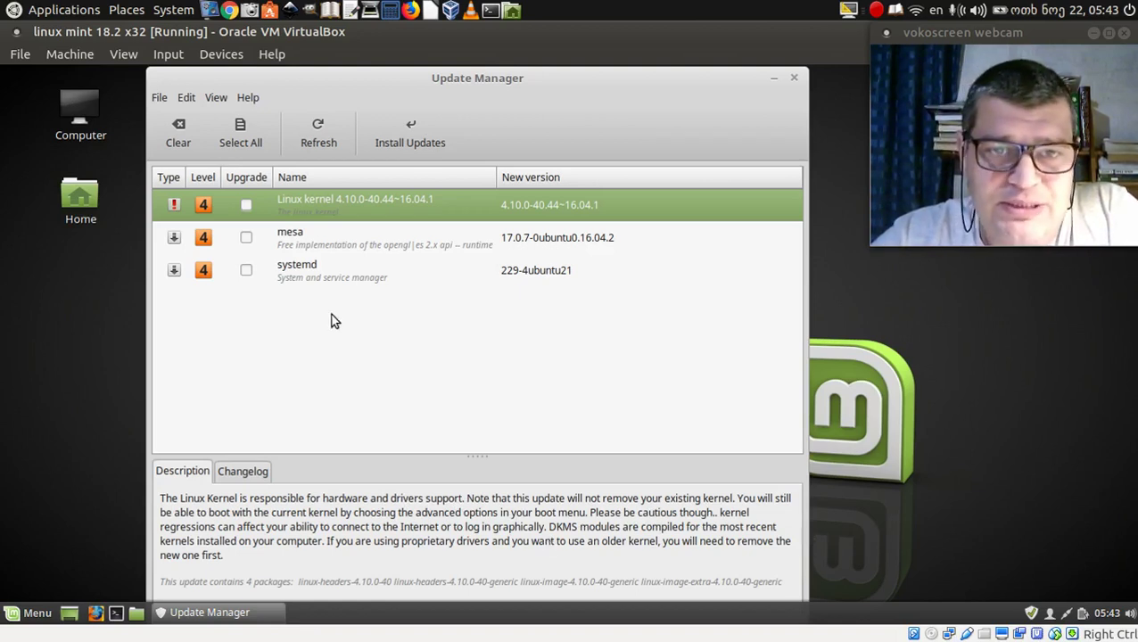
# Step: Open the Update Manager preferences, review the options, blacklist and update impact levels, and close them without changes
pyautogui.click(187, 98)
pyautogui.click(208, 115)
pyautogui.click(210, 97)
pyautogui.moveTo(186, 97)
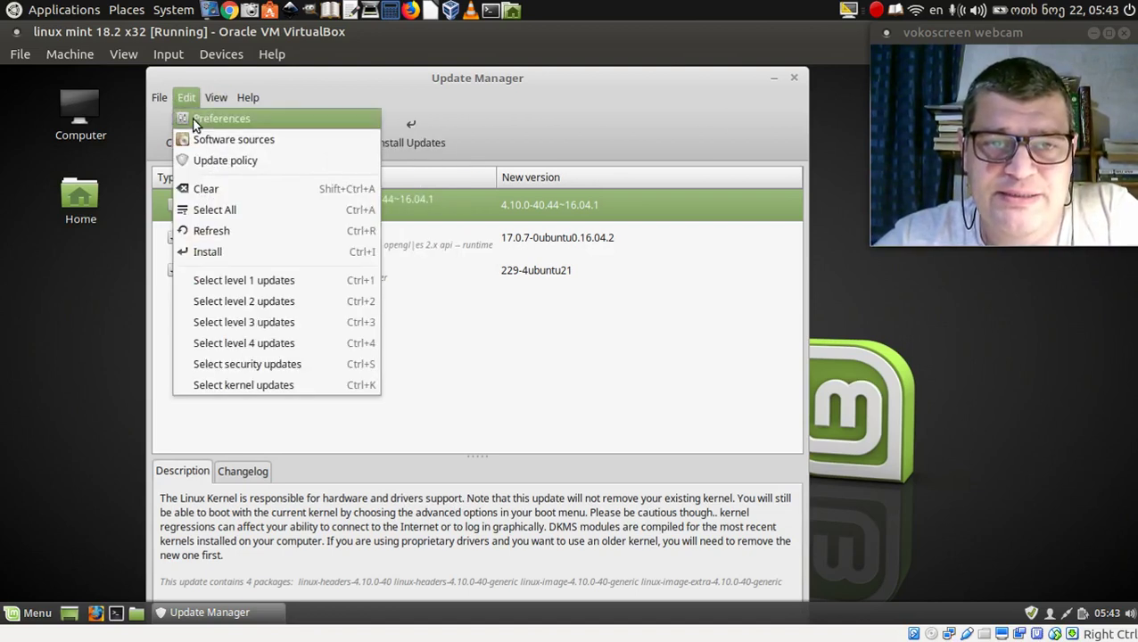
pyautogui.click(198, 121)
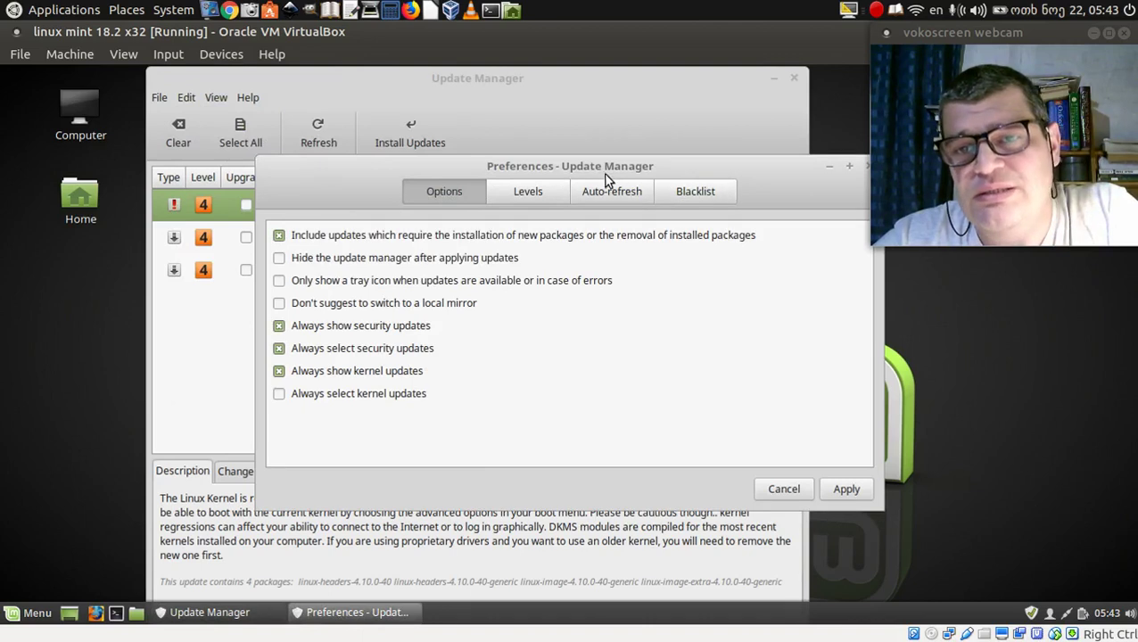
pyautogui.click(705, 195)
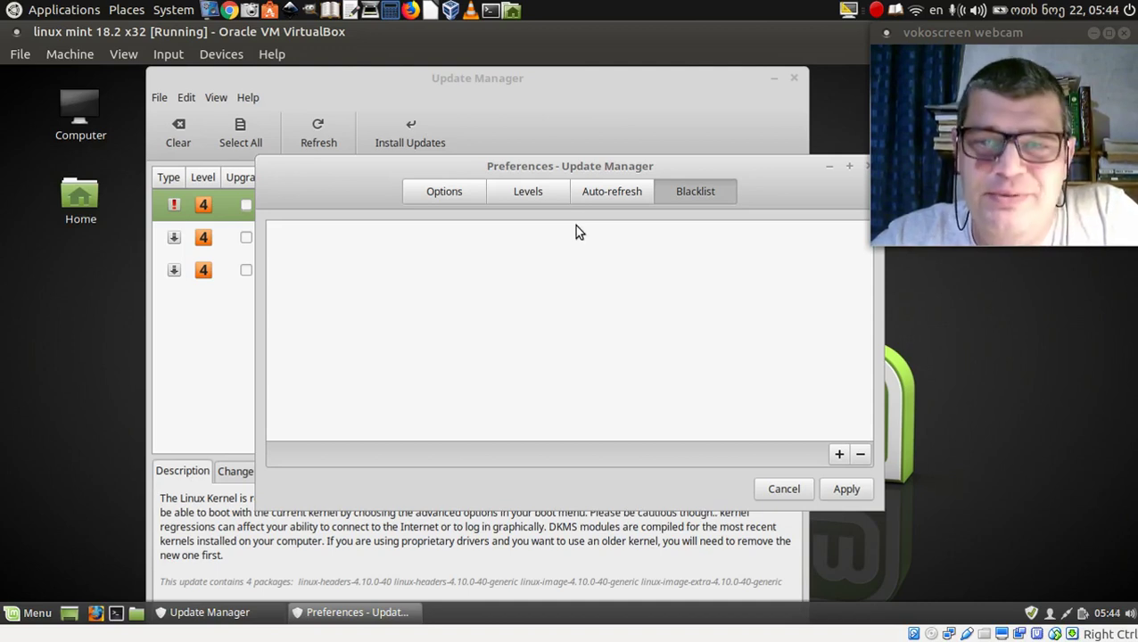
pyautogui.click(527, 195)
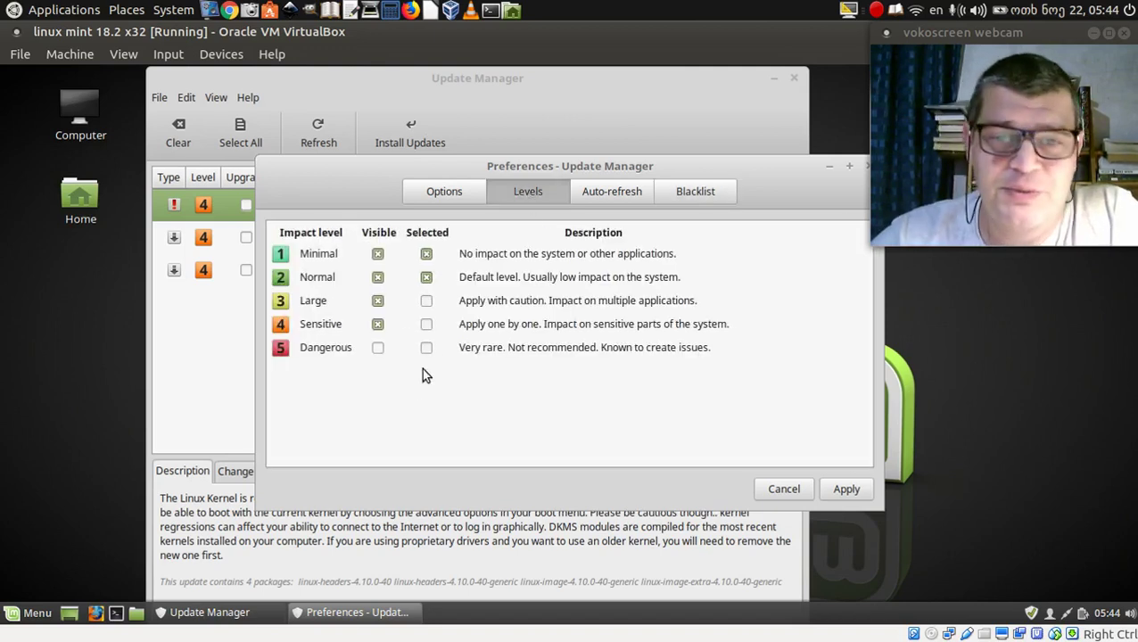
pyautogui.moveTo(537, 145); pyautogui.dragTo(615, 98)
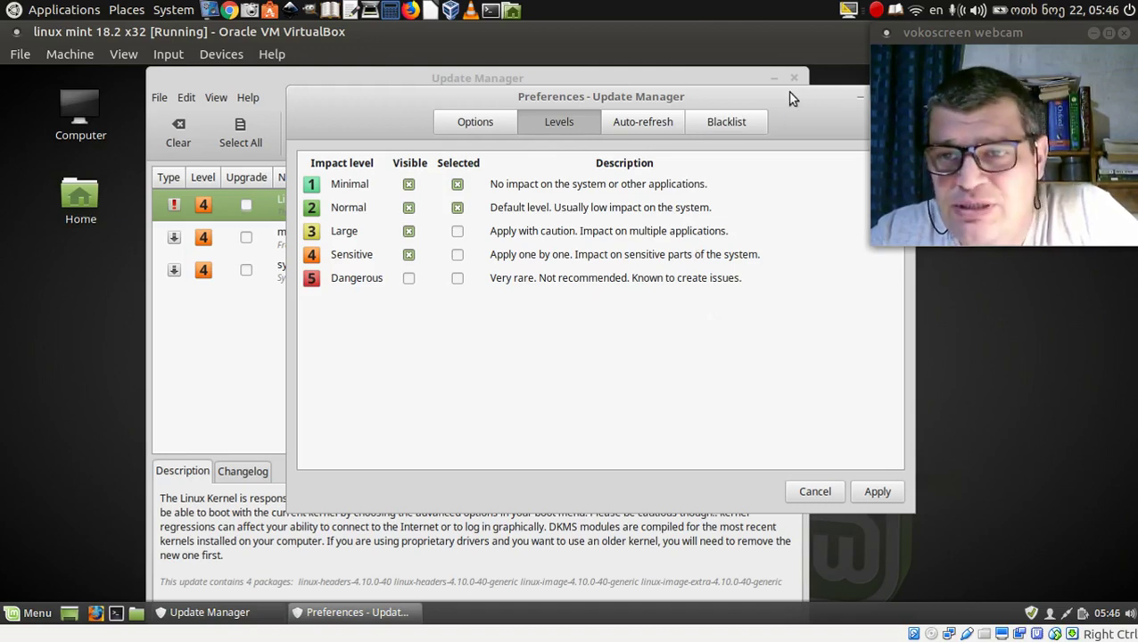
pyautogui.moveTo(791, 98); pyautogui.dragTo(547, 99)
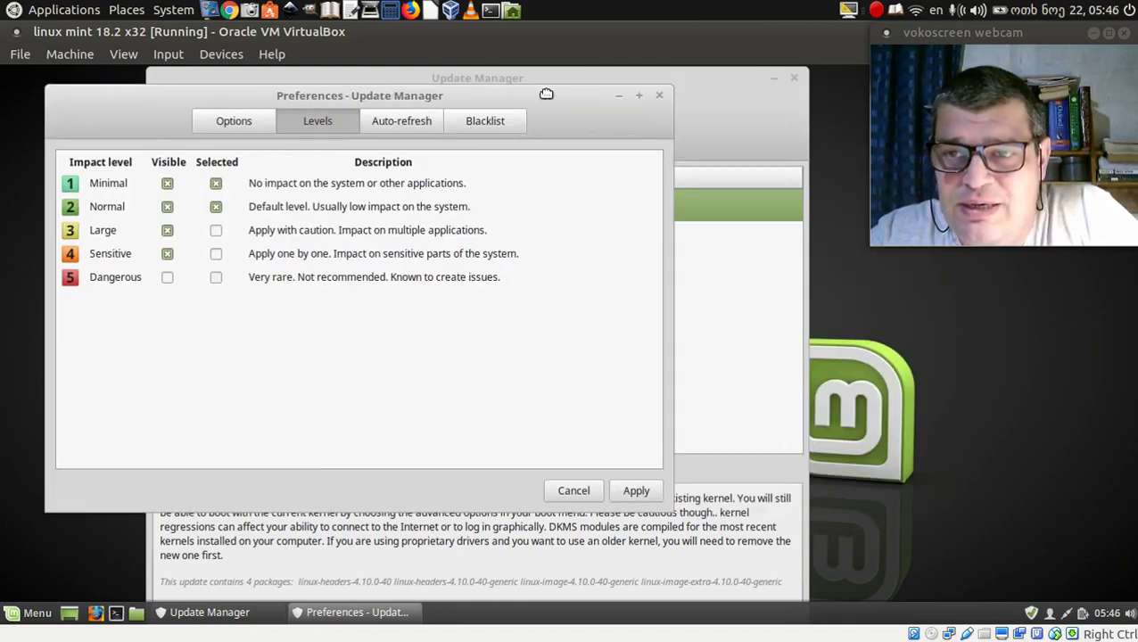
pyautogui.click(658, 97)
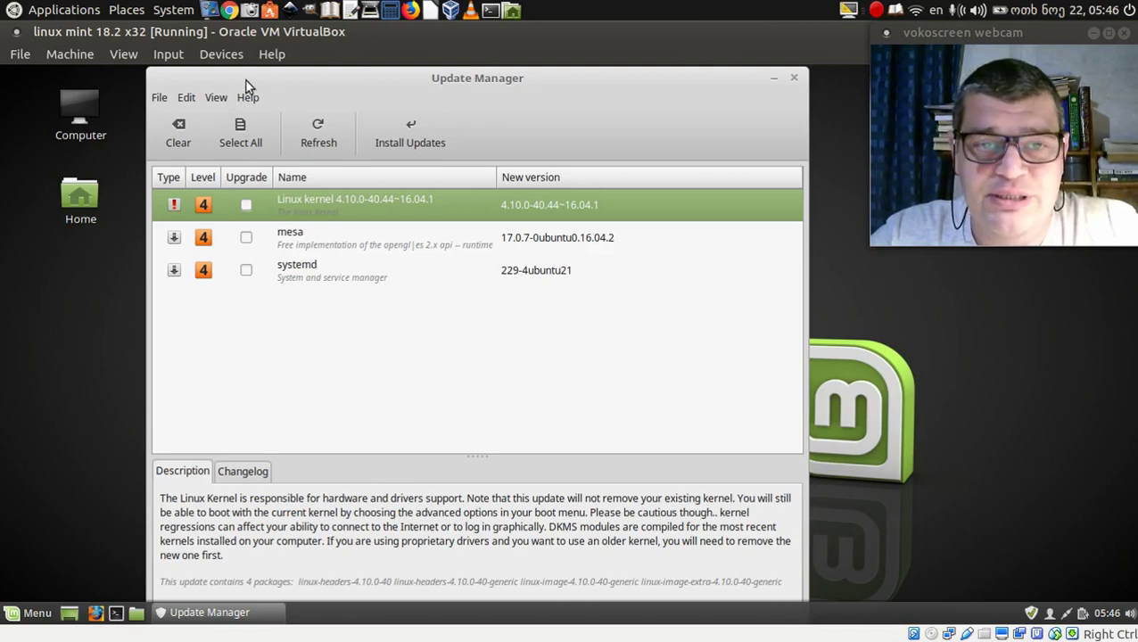
# Step: Open the Linux kernels manager, continue past the caution message, and expand kernel 4.13.0-17 in the 4.13 series
pyautogui.click(214, 98)
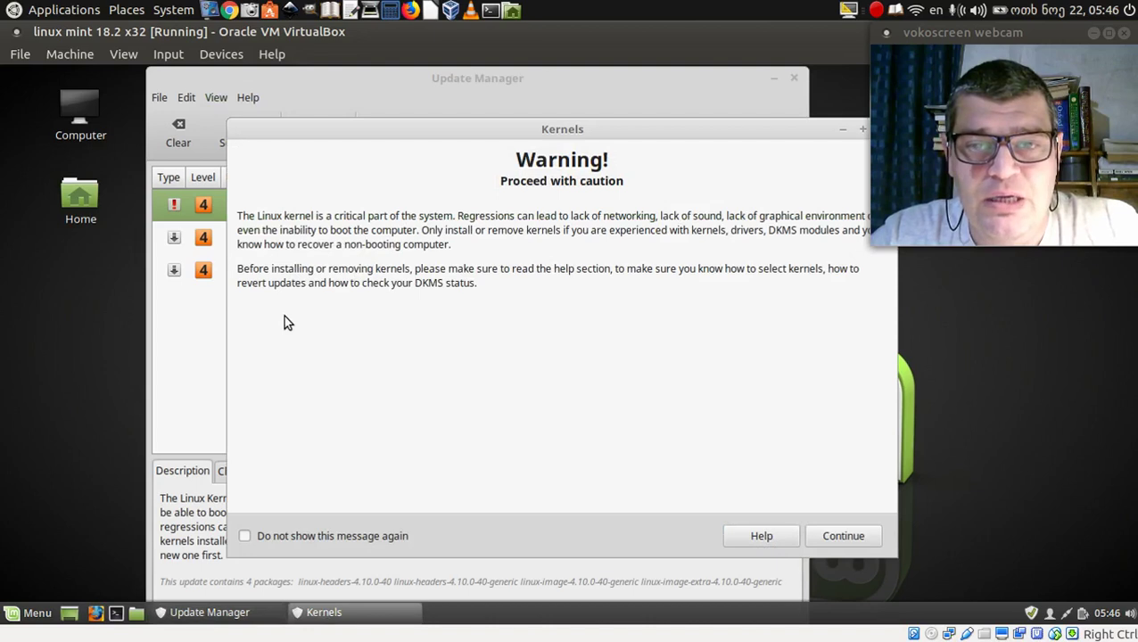
pyautogui.moveTo(571, 131); pyautogui.dragTo(468, 98)
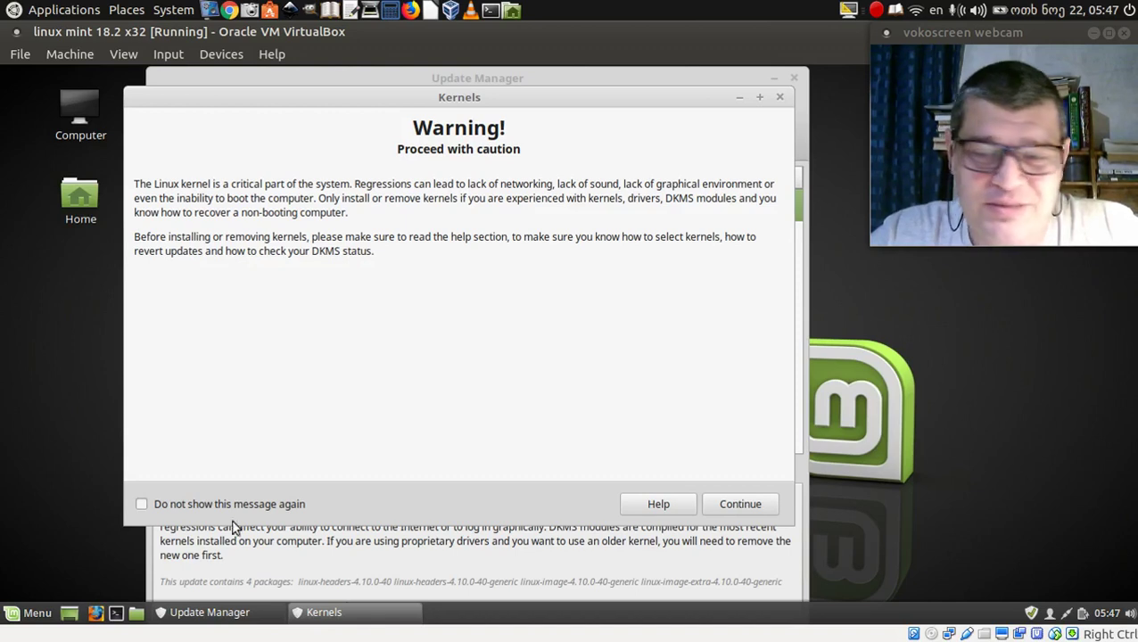
pyautogui.click(739, 507)
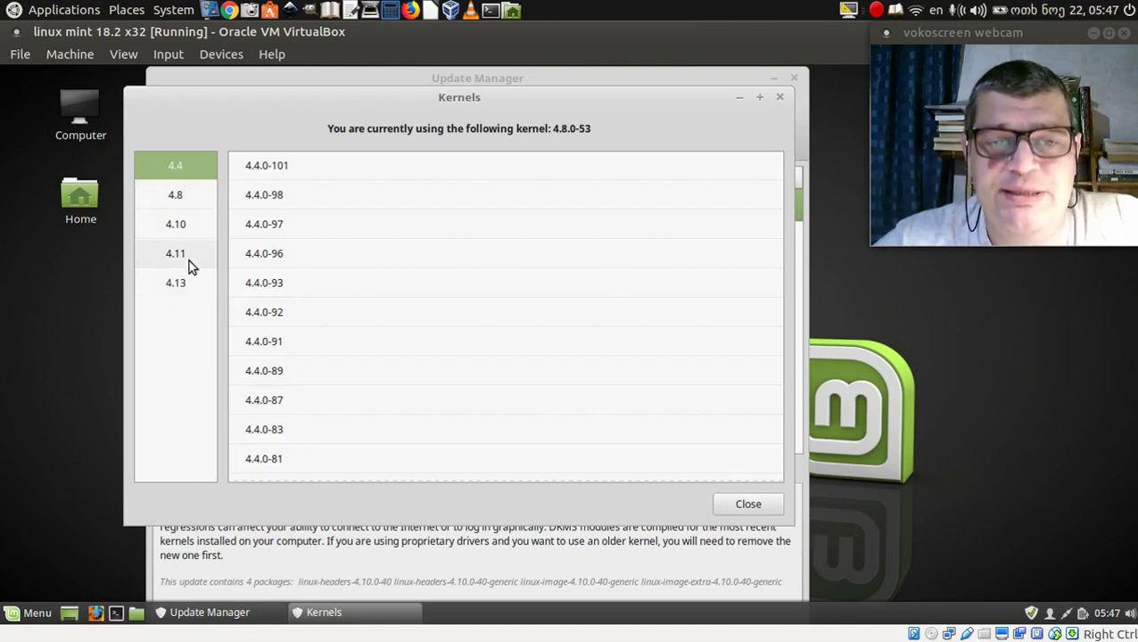
pyautogui.click(184, 284)
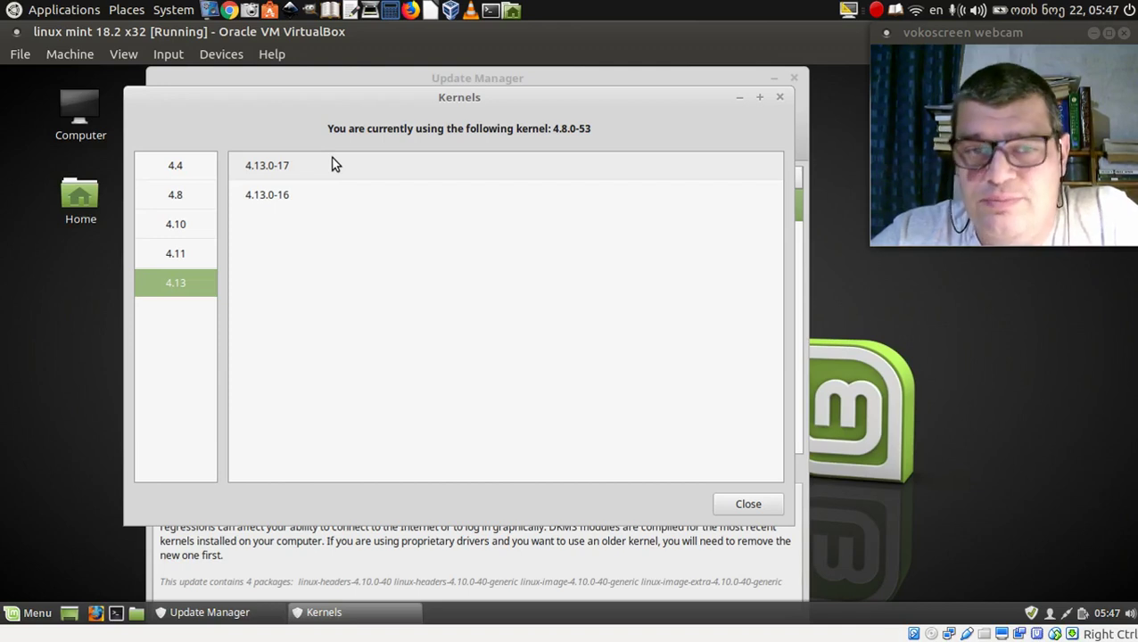
pyautogui.moveTo(447, 97); pyautogui.dragTo(546, 116)
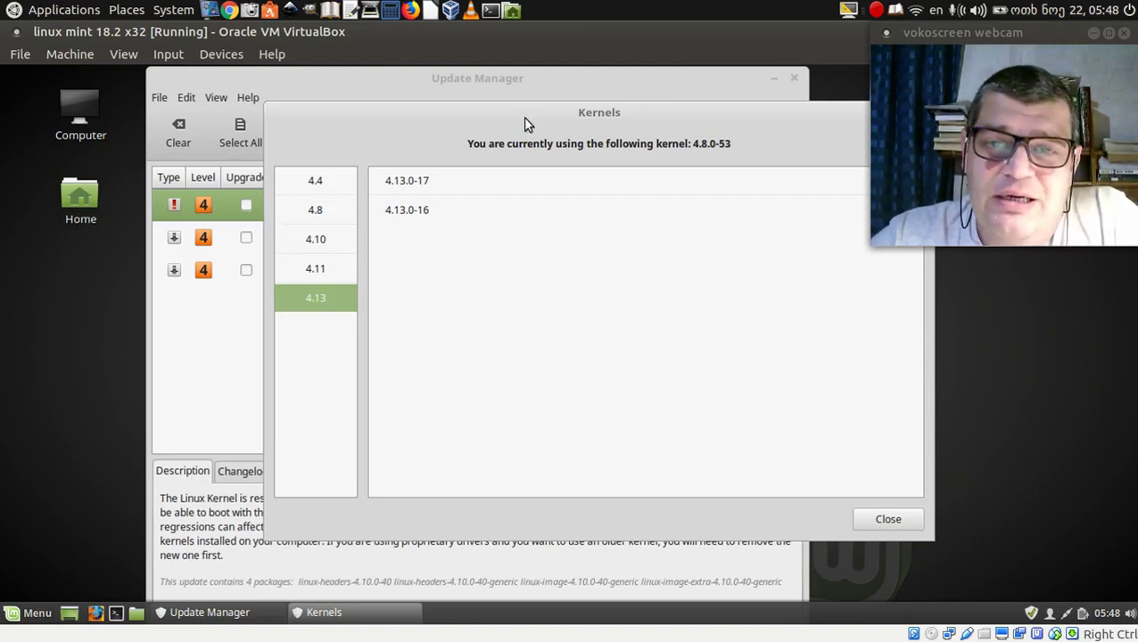
pyautogui.moveTo(496, 117); pyautogui.dragTo(349, 100)
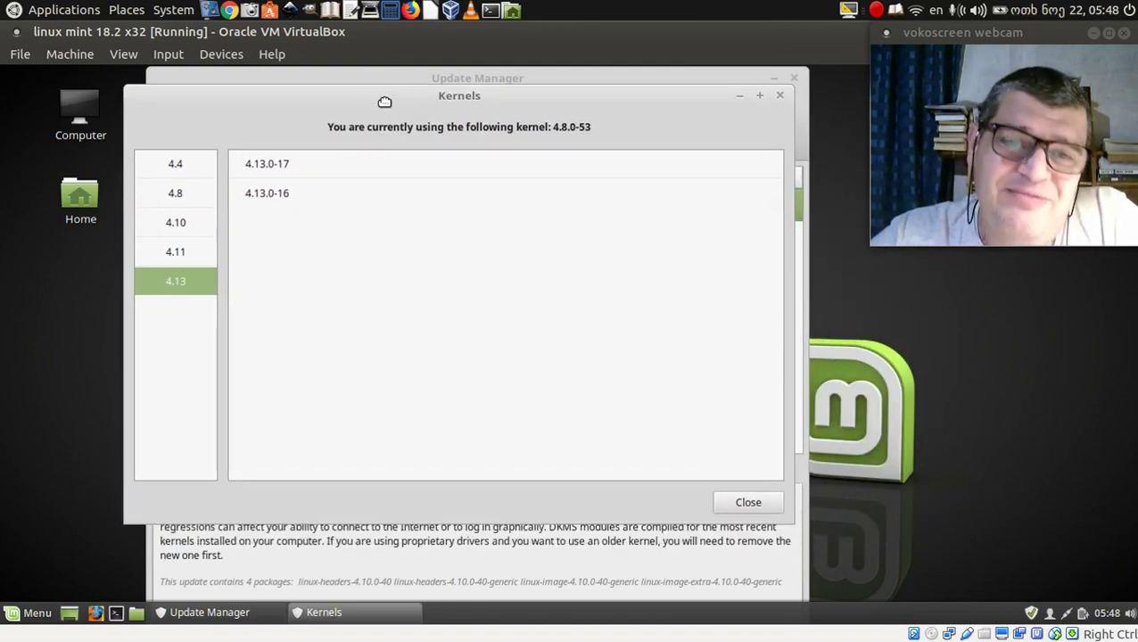
pyautogui.click(265, 171)
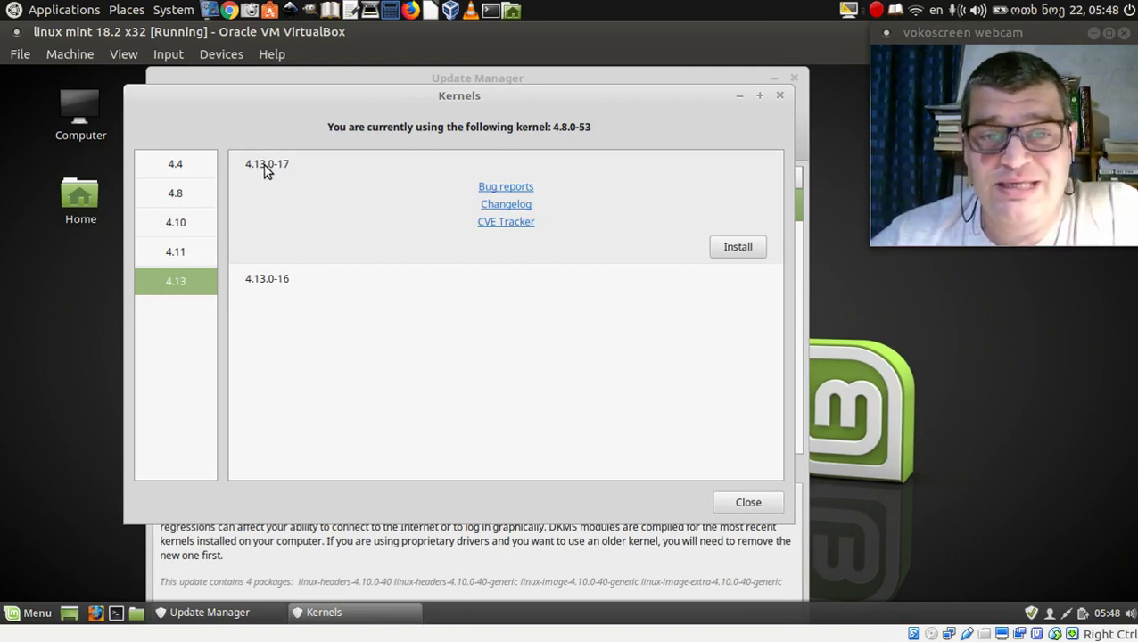
# Step: Open the bug reports for kernel 4.13.0-17 in Firefox, fit the browser window on screen, review the list, and close the browser
pyautogui.click(517, 188)
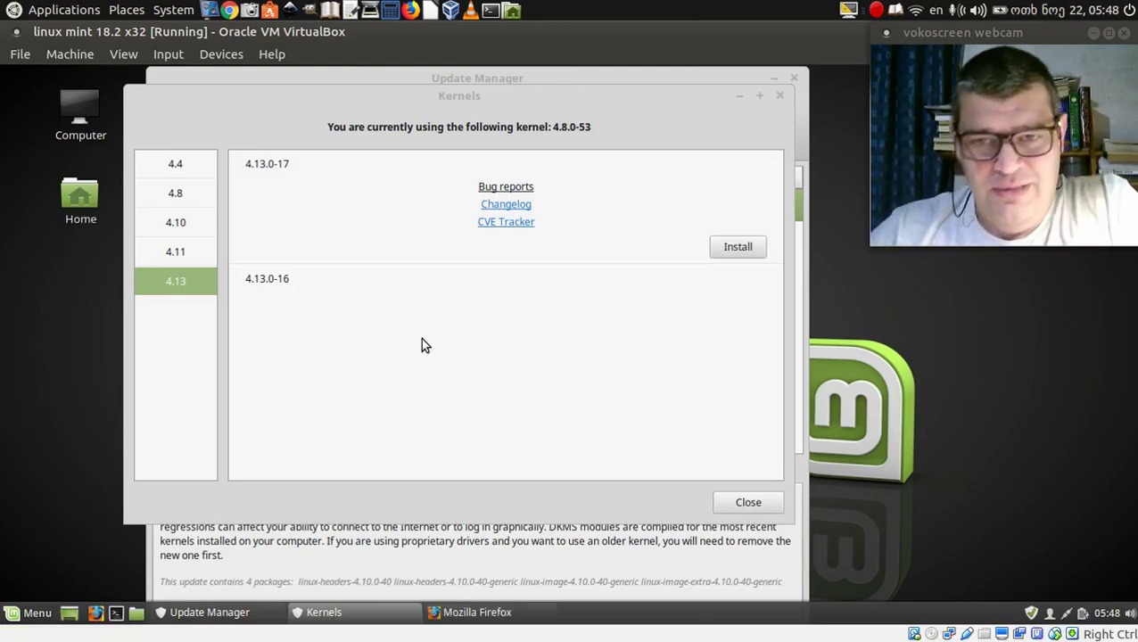
pyautogui.click(477, 612)
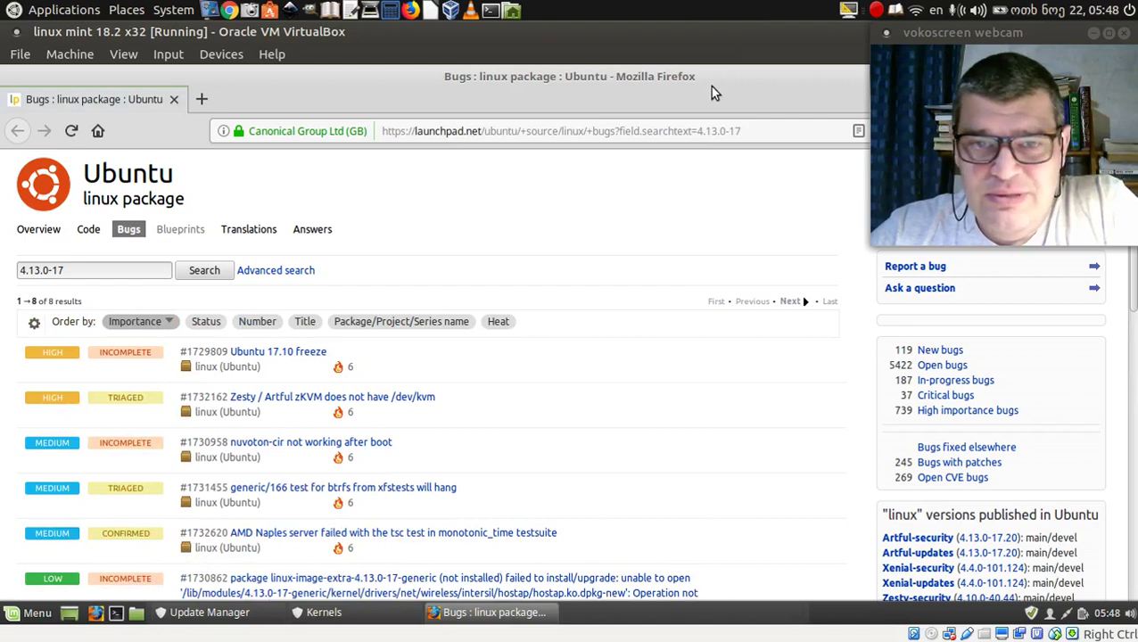
pyautogui.doubleClick(526, 80)
pyautogui.moveTo(520, 99); pyautogui.dragTo(549, 77)
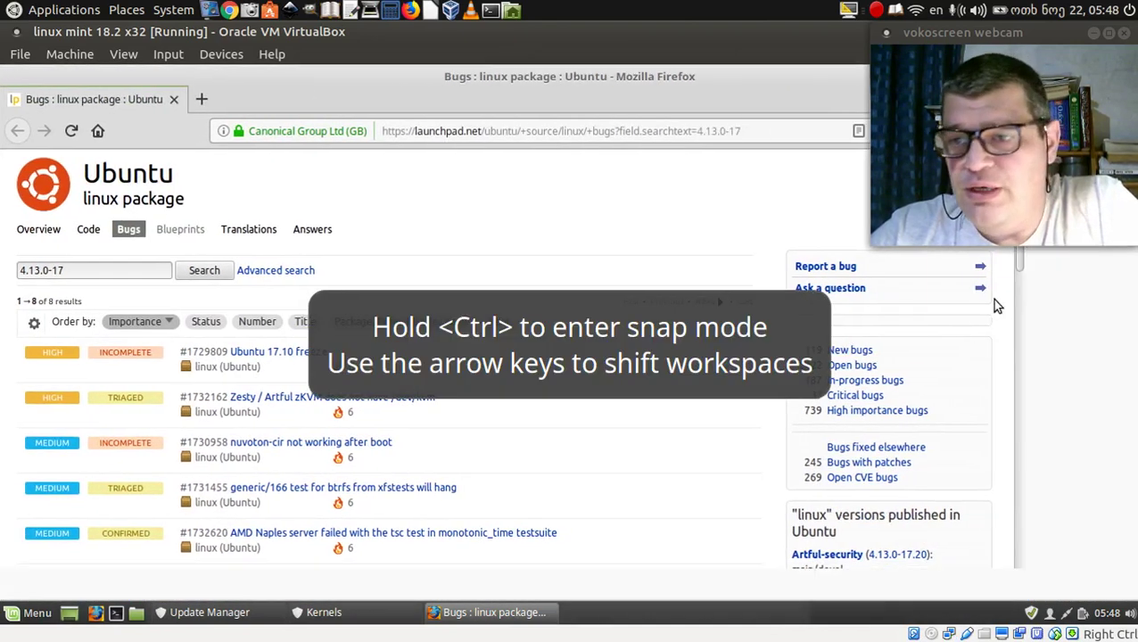
pyautogui.moveTo(998, 306); pyautogui.dragTo(1108, 322)
pyautogui.moveTo(711, 108); pyautogui.dragTo(576, 95)
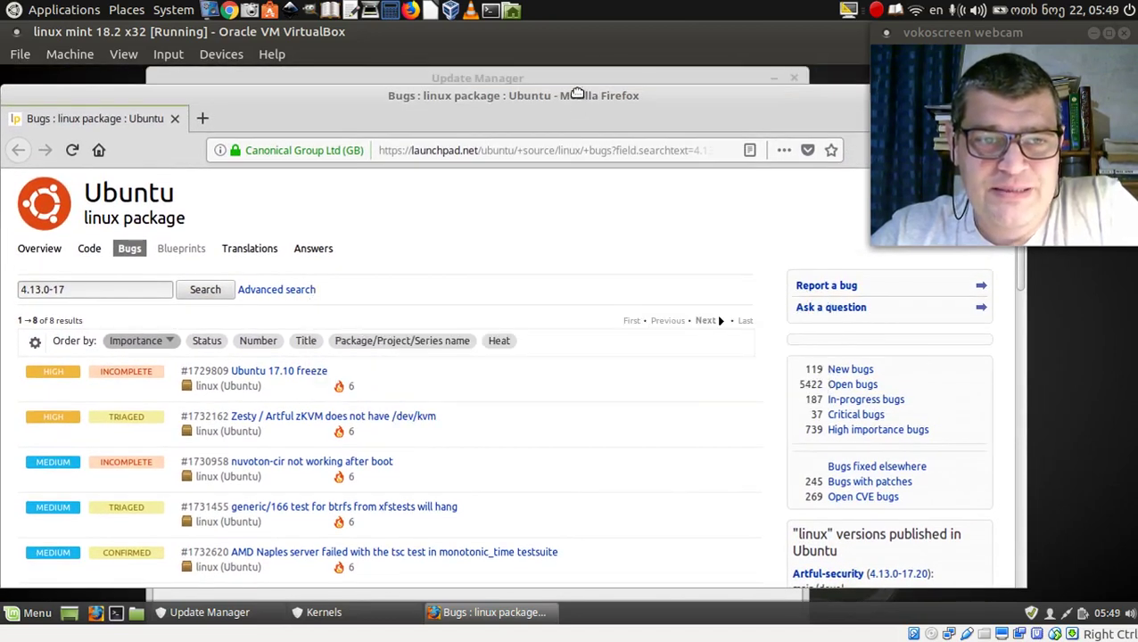
pyautogui.moveTo(867, 478); pyautogui.dragTo(775, 480)
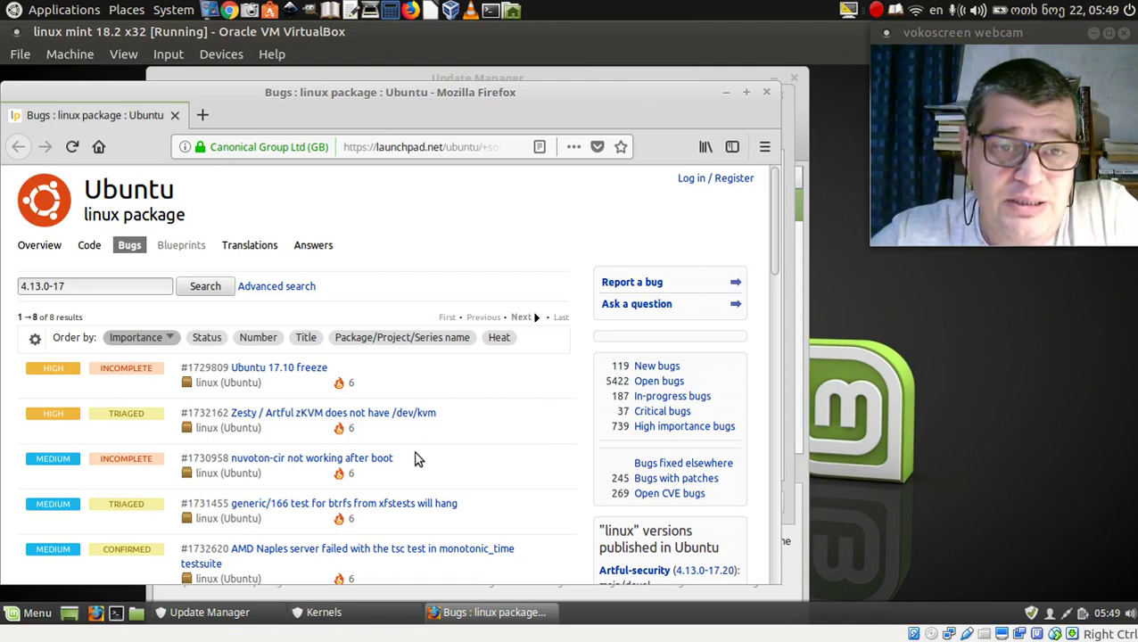
pyautogui.click(768, 93)
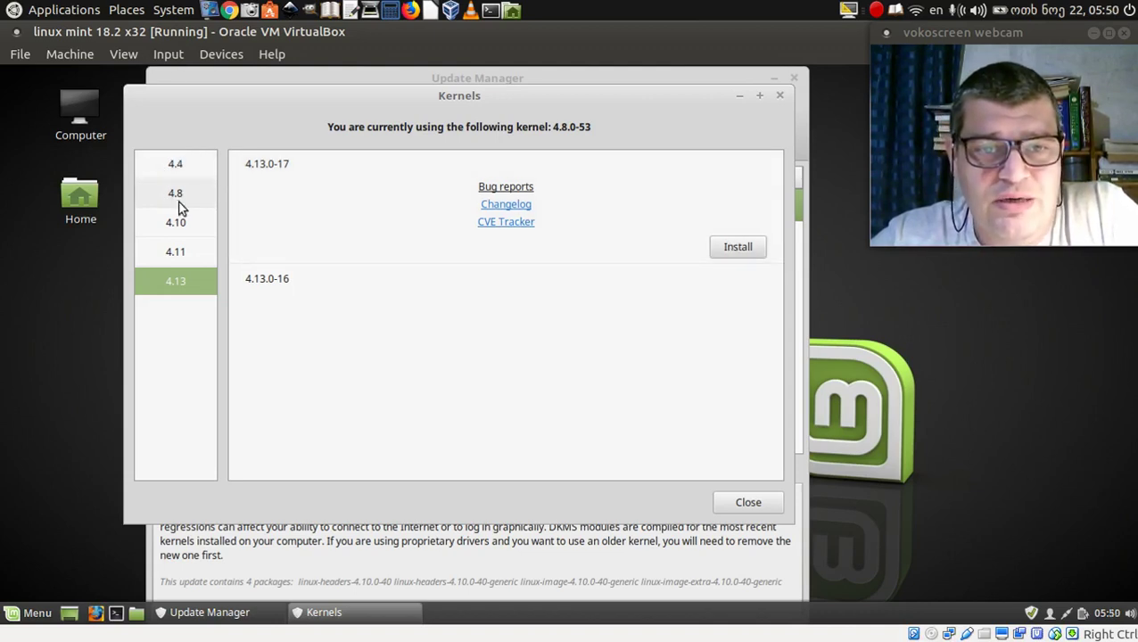
# Step: Open a terminal and print the running kernel release with uname -r
pyautogui.click(116, 613)
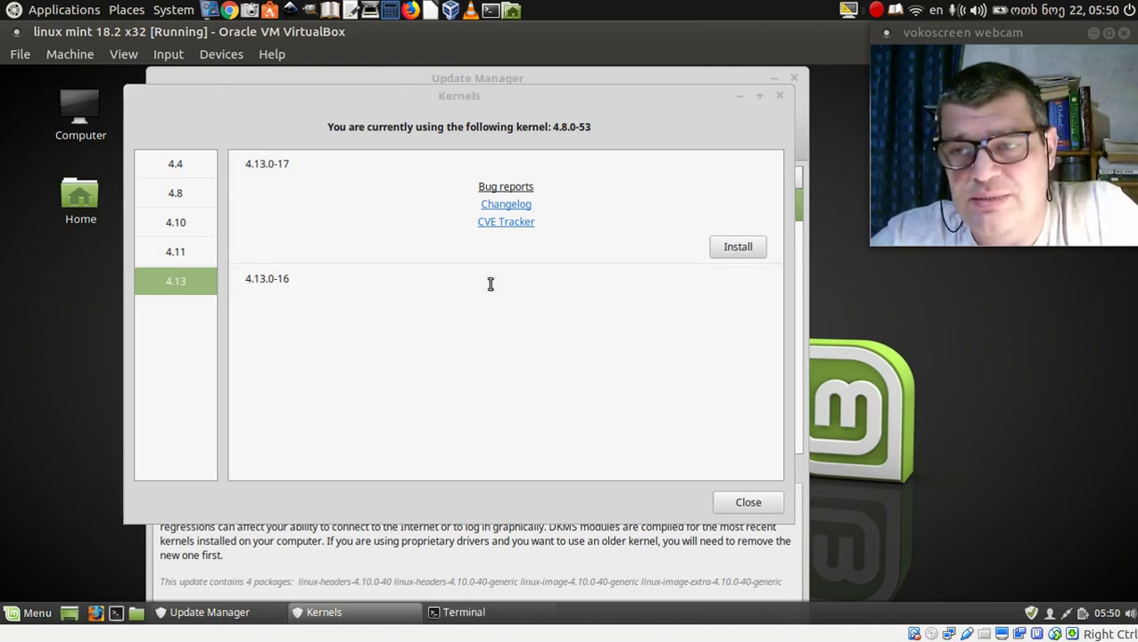
pyautogui.write('uname -r')
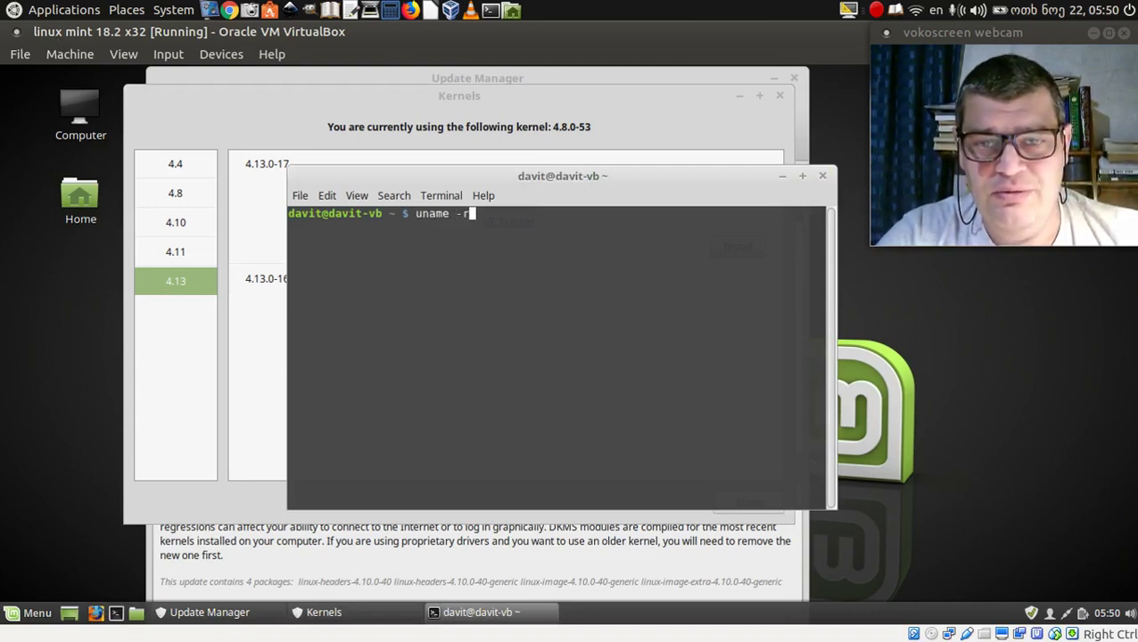
pyautogui.press('Return')
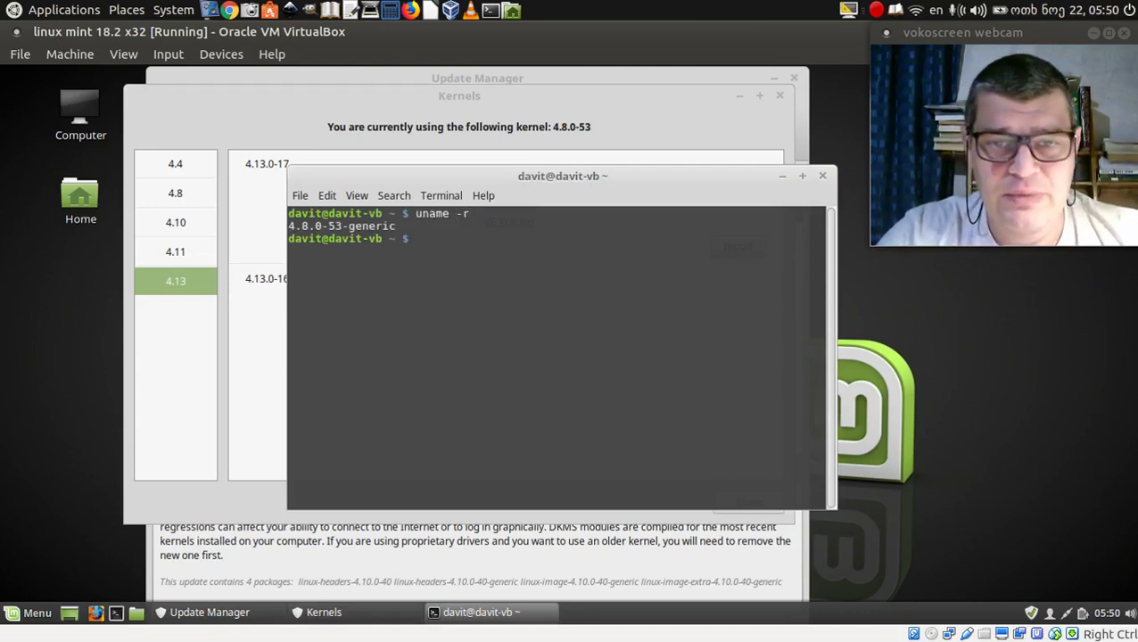
# Step: Print the full system information with uname -a, highlight the architecture part of the output, and minimize the terminal
pyautogui.press('Up')
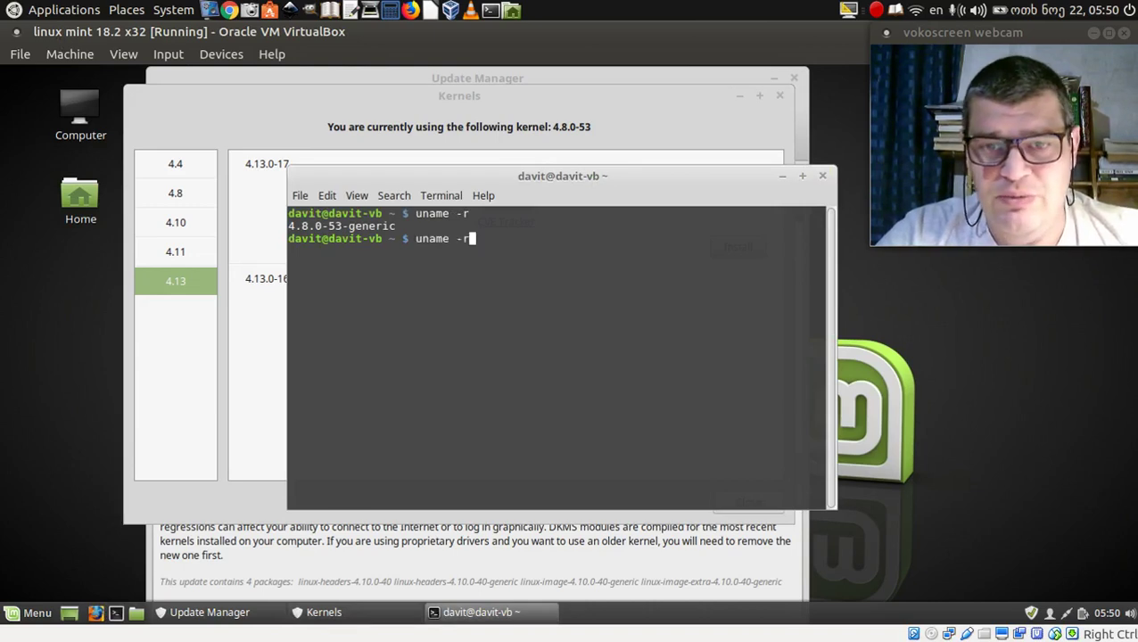
pyautogui.press('BackSpace')
pyautogui.write('a')
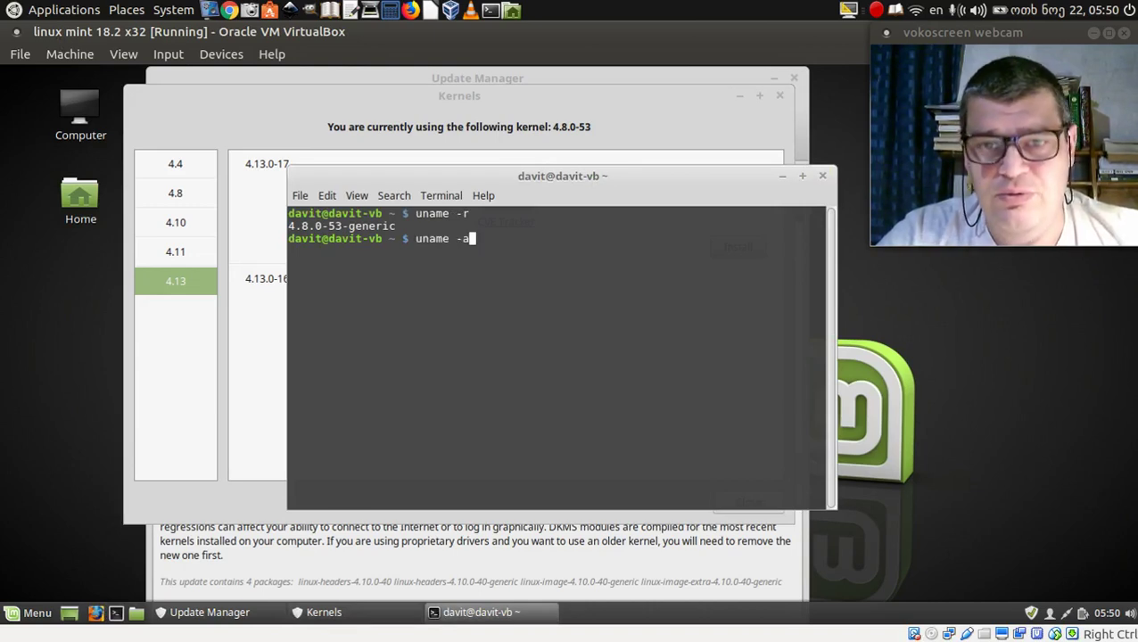
pyautogui.press('Return')
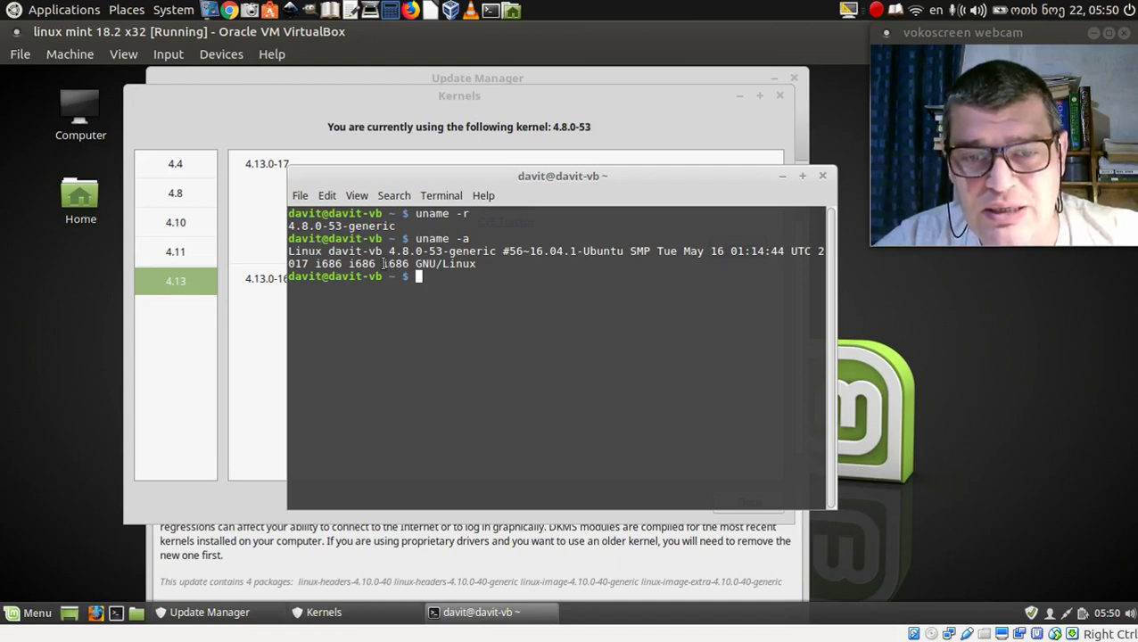
pyautogui.moveTo(384, 264); pyautogui.dragTo(482, 266)
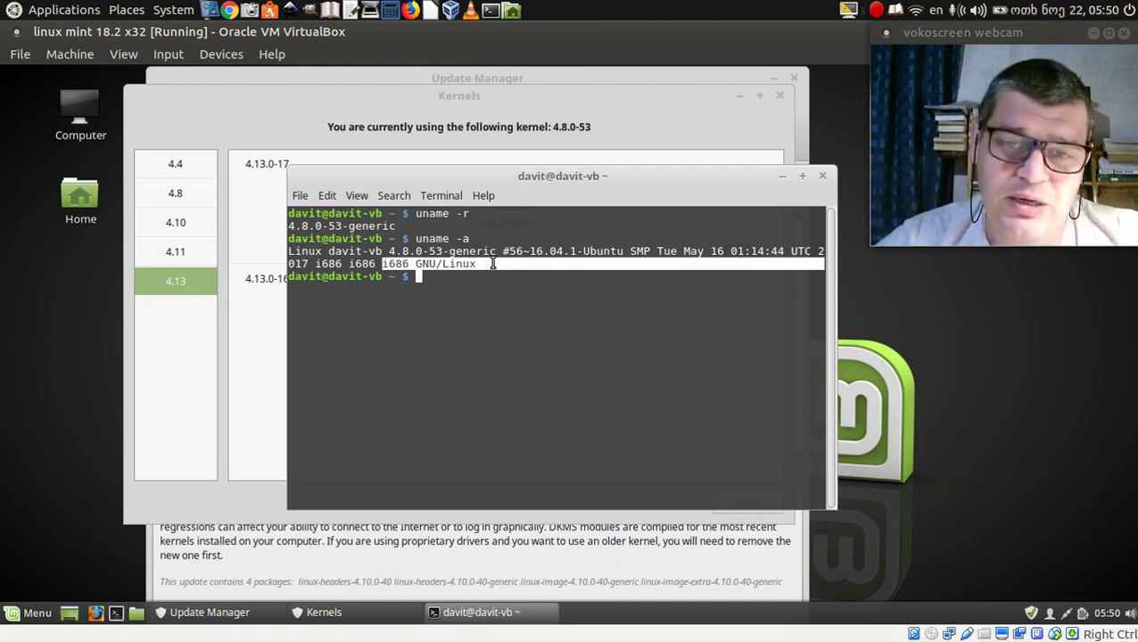
pyautogui.click(475, 270)
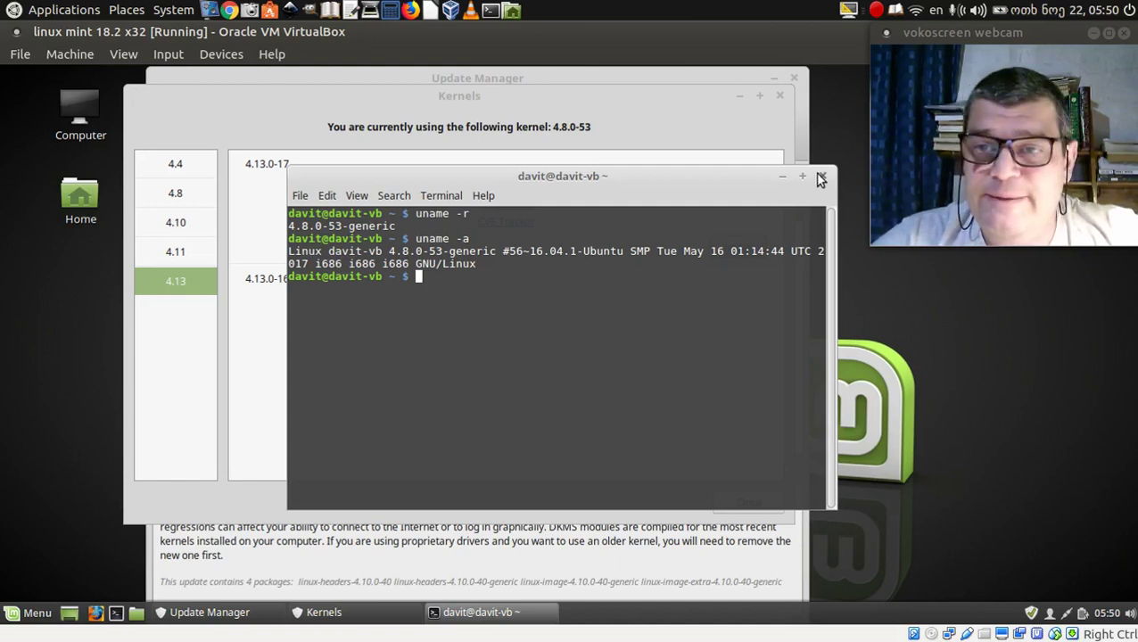
pyautogui.click(784, 175)
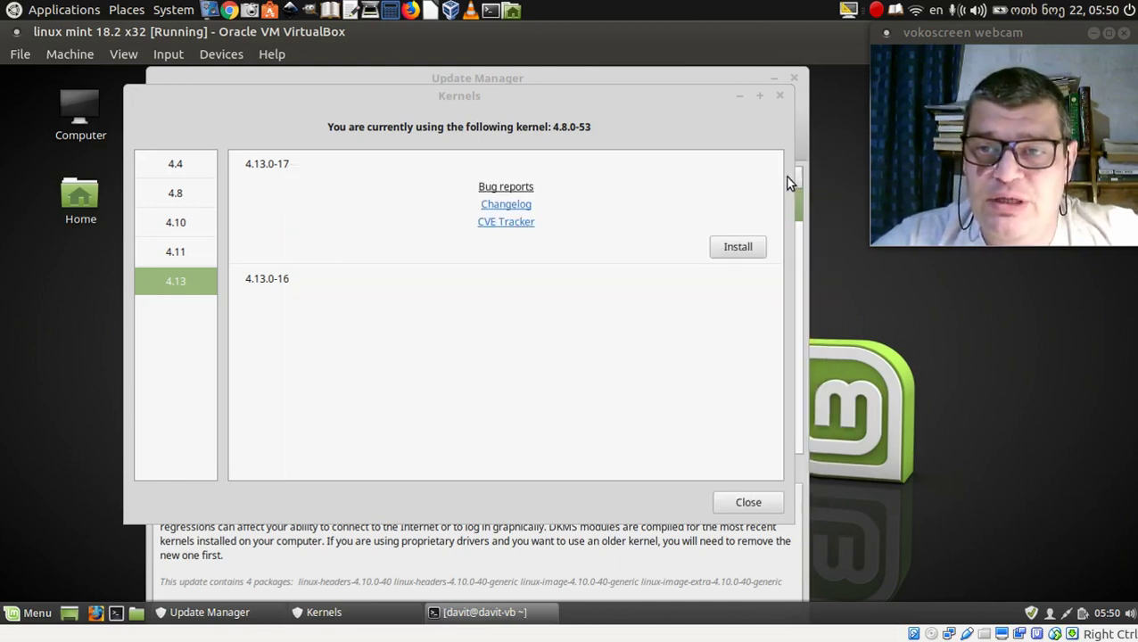
# Step: Install the 4.13.0-17 kernel, confirming the installation and authenticating with the account password
pyautogui.click(738, 249)
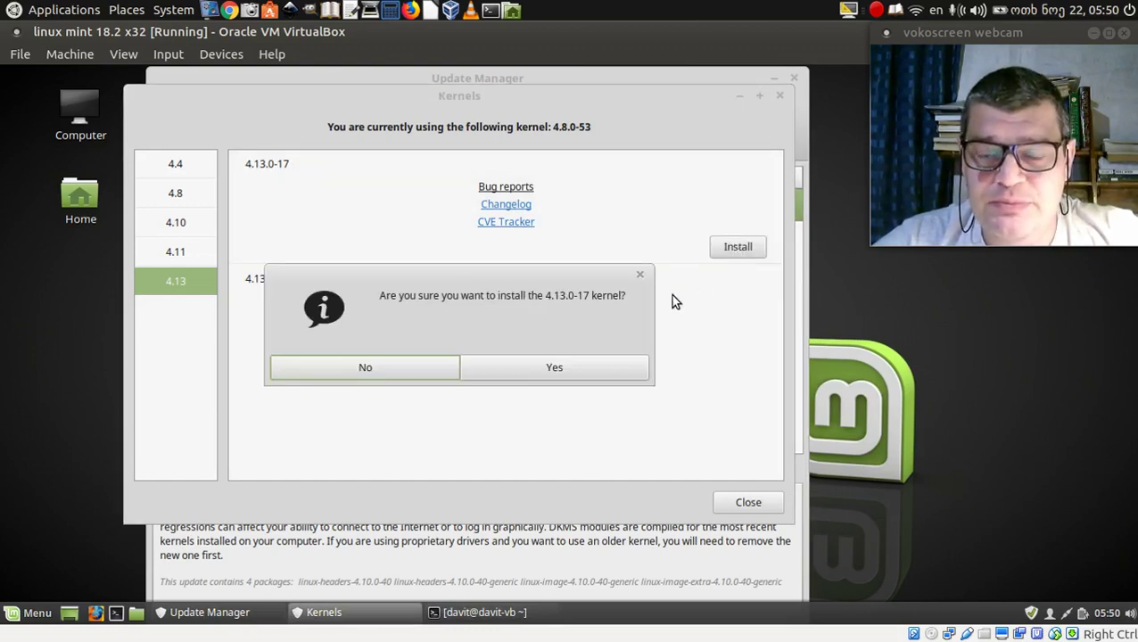
pyautogui.click(551, 370)
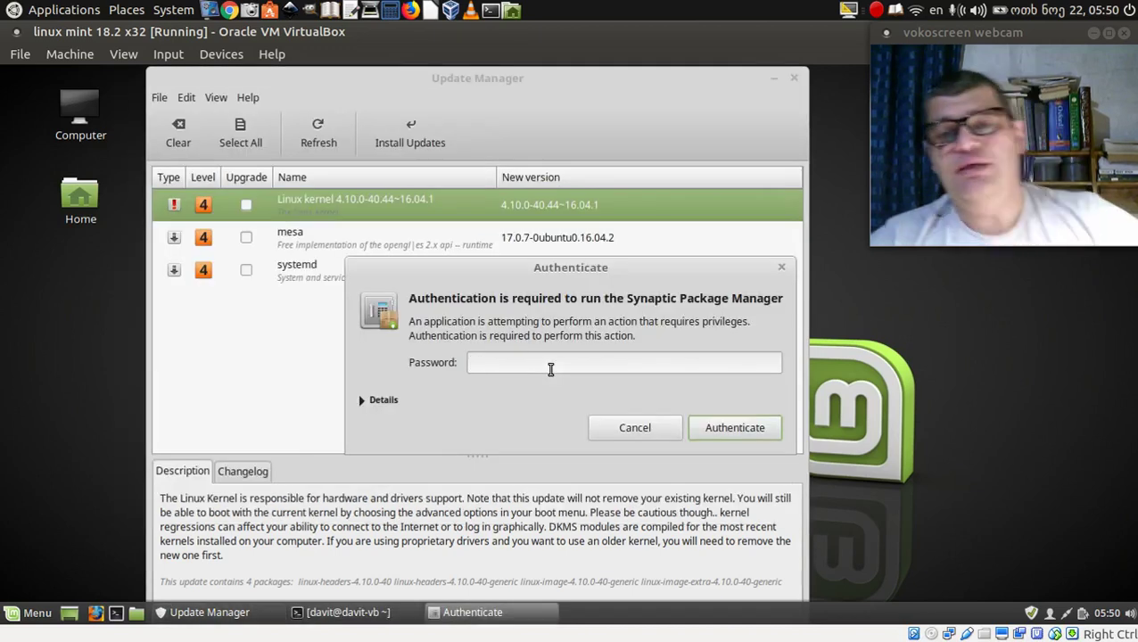
pyautogui.write('•••••••')
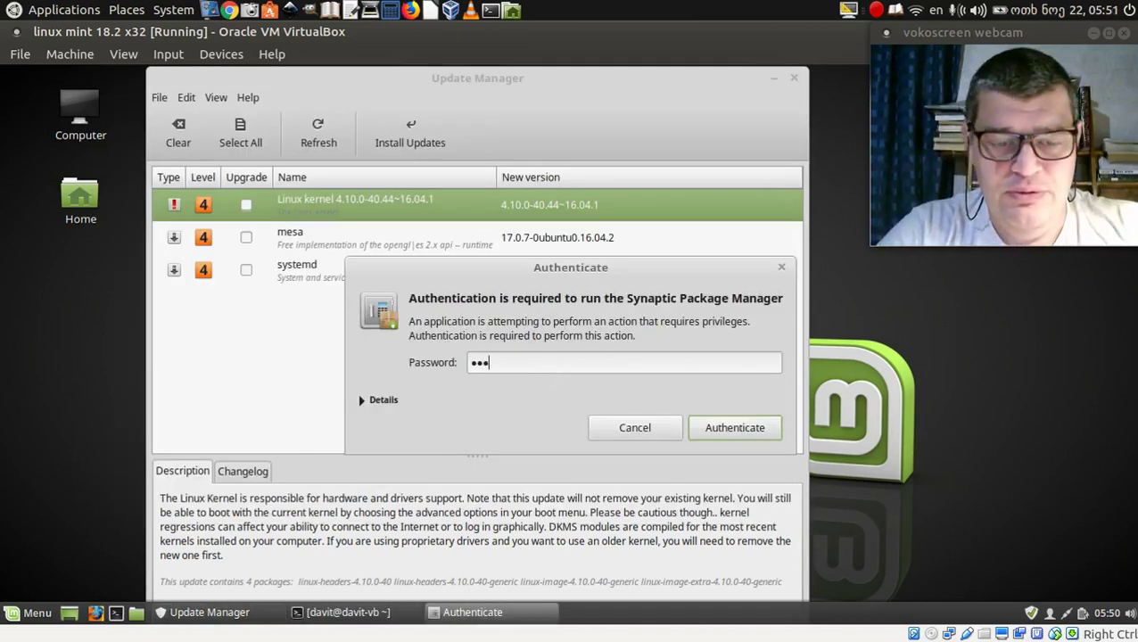
pyautogui.press('Return')
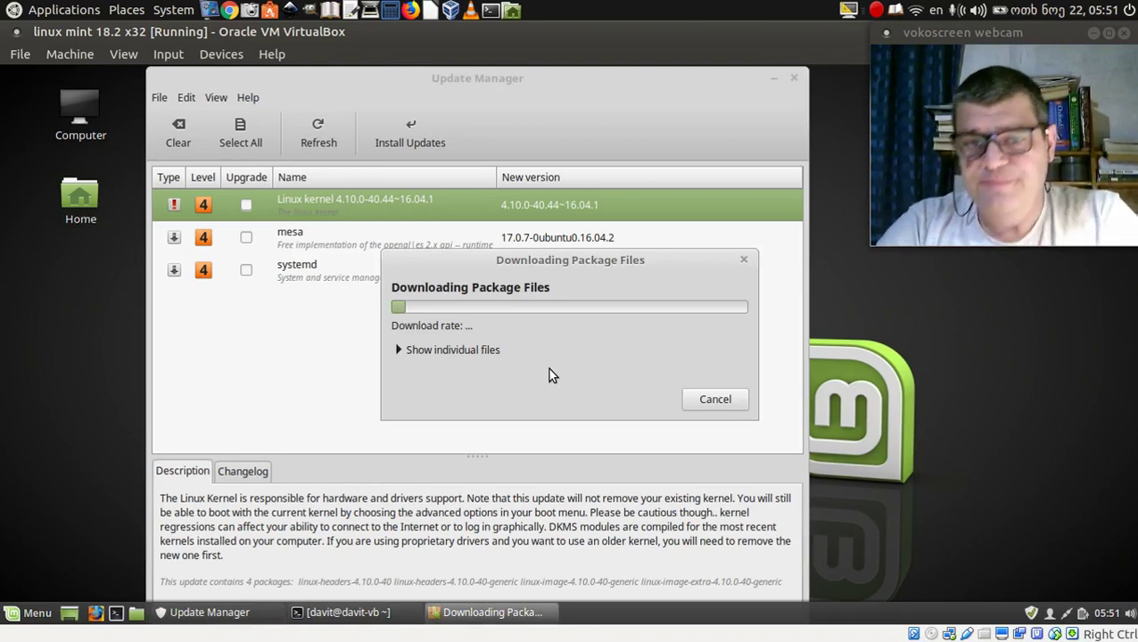
# Step: Follow the kernel installation by expanding the individual file downloads and the detailed installation output, repositioning the progress windows
pyautogui.click(399, 349)
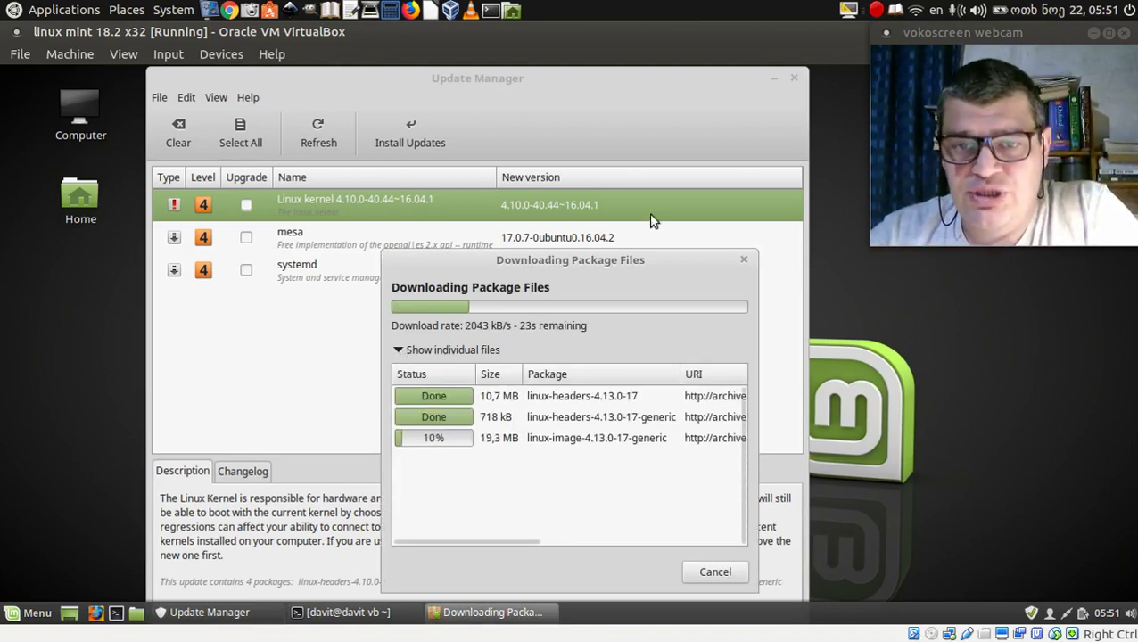
pyautogui.moveTo(608, 265); pyautogui.dragTo(493, 125)
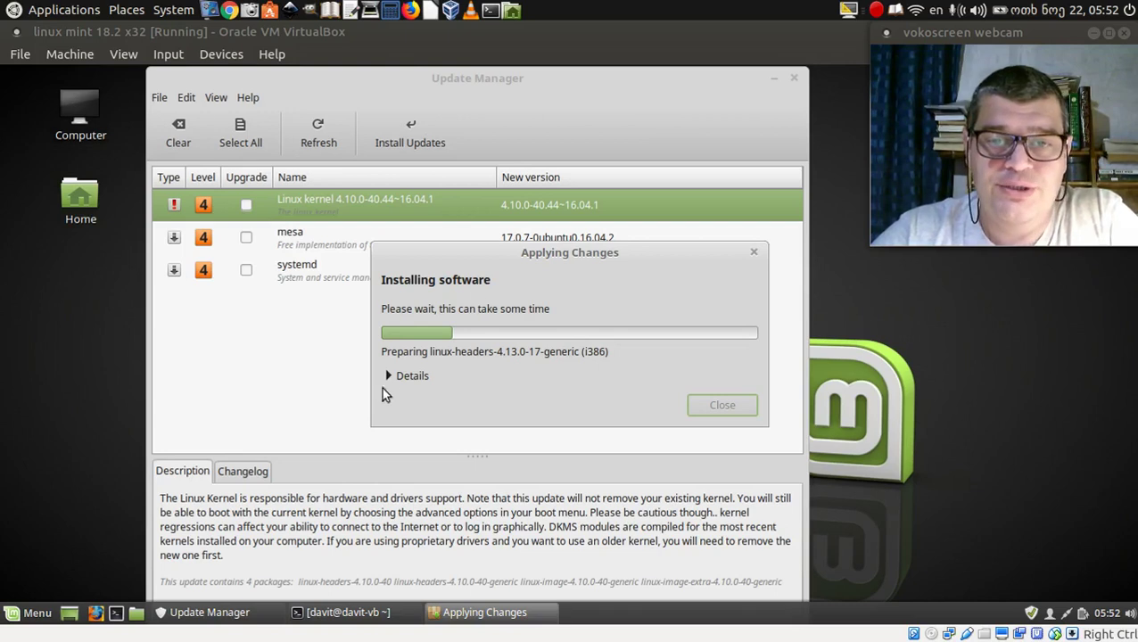
pyautogui.click(389, 377)
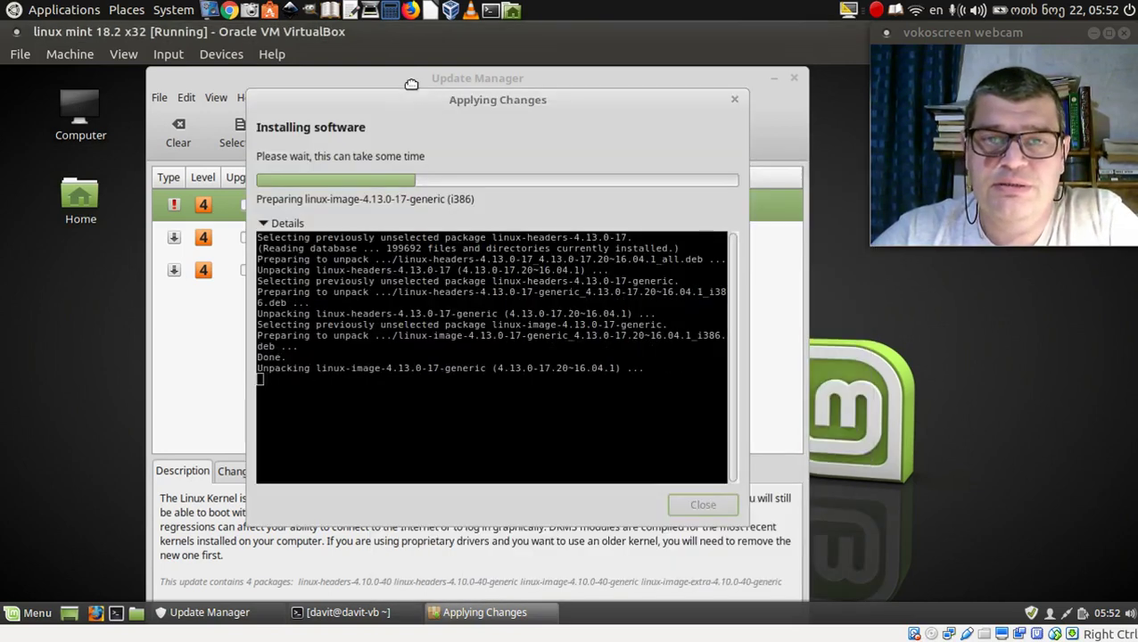
pyautogui.moveTo(562, 175); pyautogui.dragTo(400, 88)
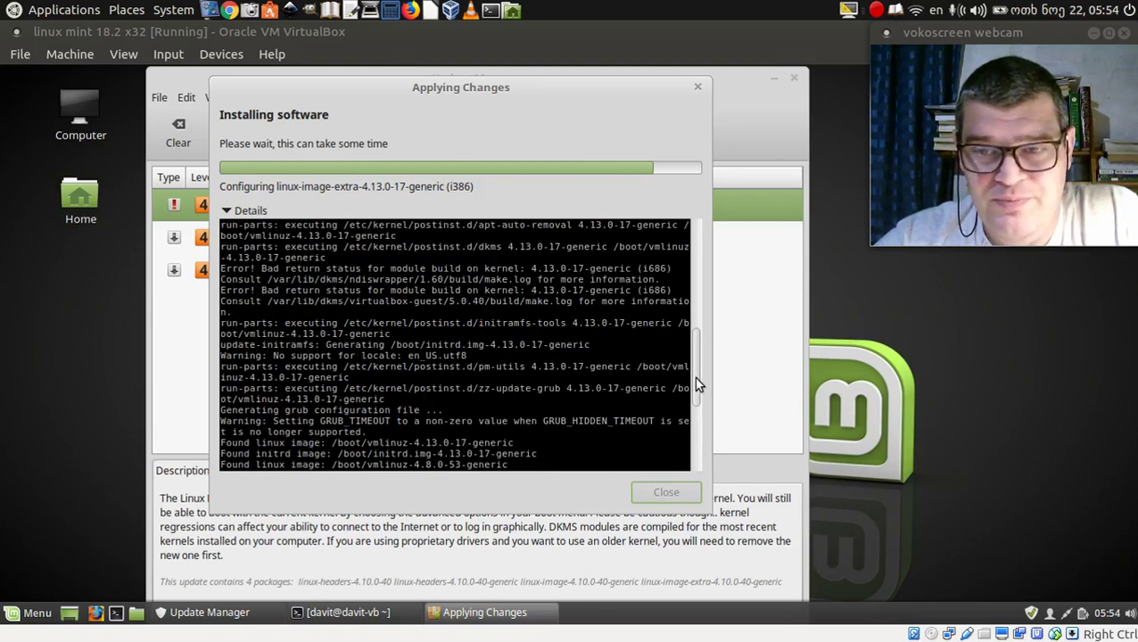
pyautogui.moveTo(694, 372); pyautogui.dragTo(715, 429)
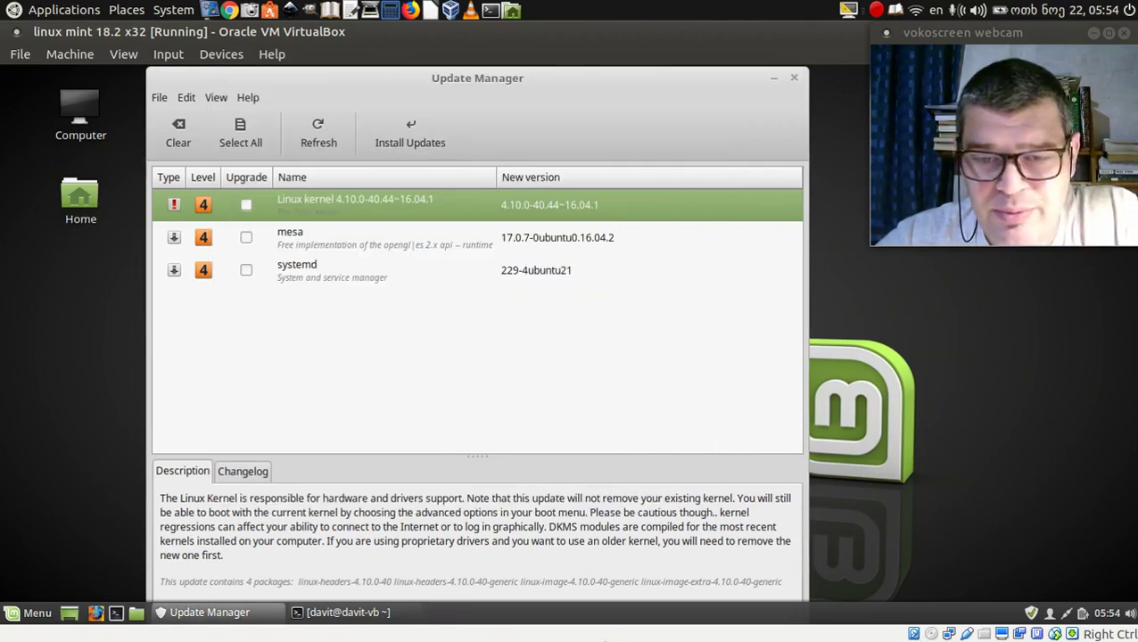
# Step: Minimize the Update Manager and bring the terminal window back onto the desktop
pyautogui.click(337, 614)
pyautogui.click(338, 615)
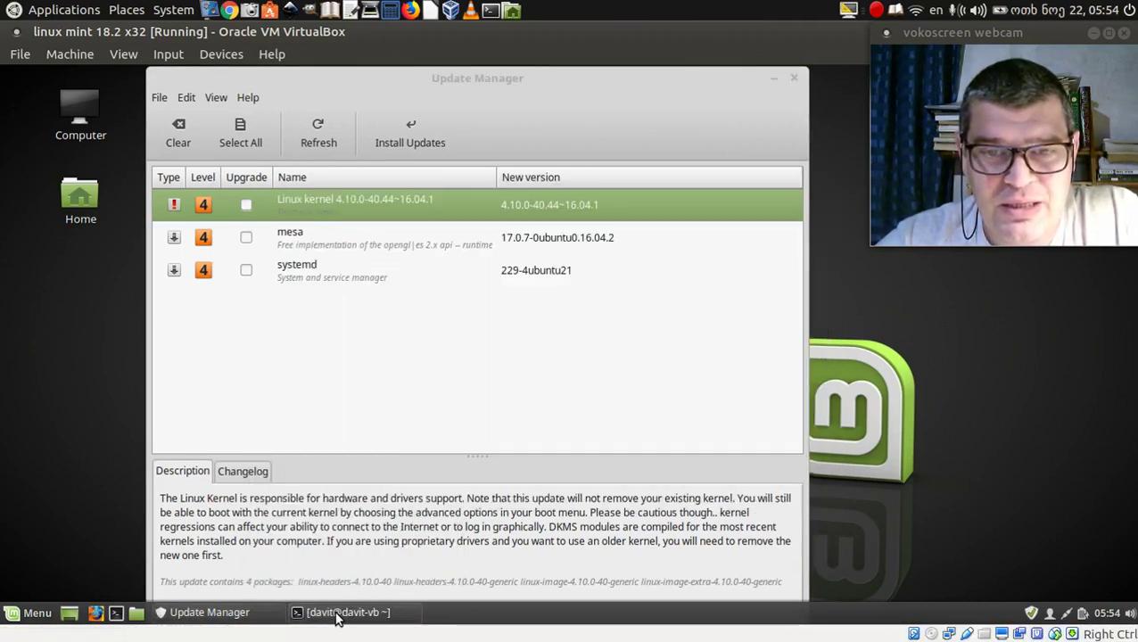
pyautogui.click(262, 615)
pyautogui.click(261, 615)
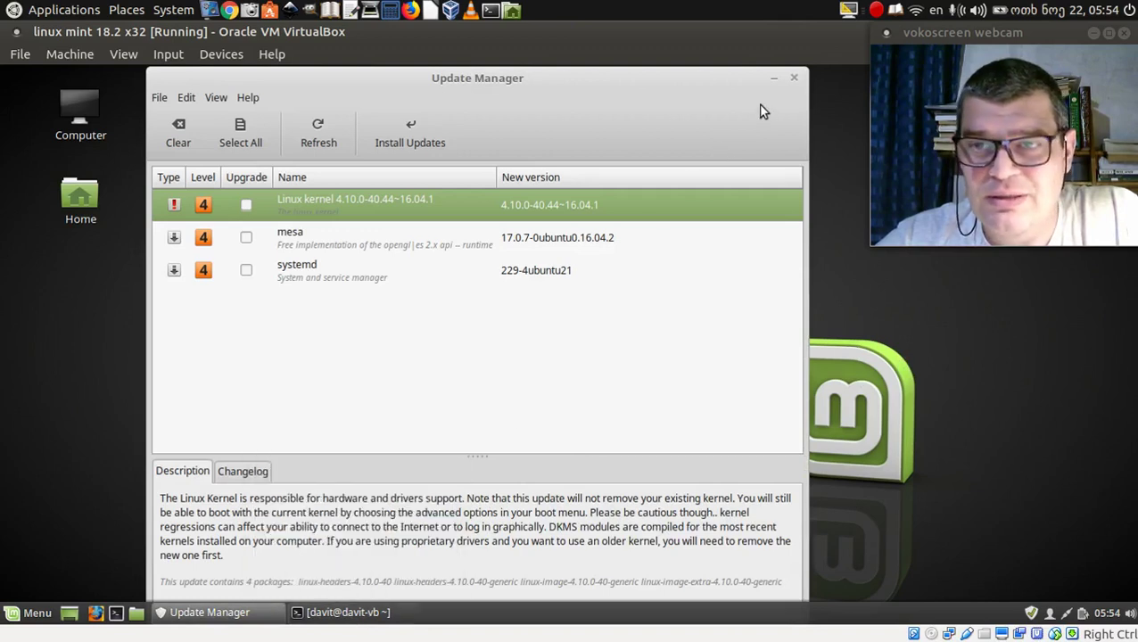
pyautogui.click(773, 79)
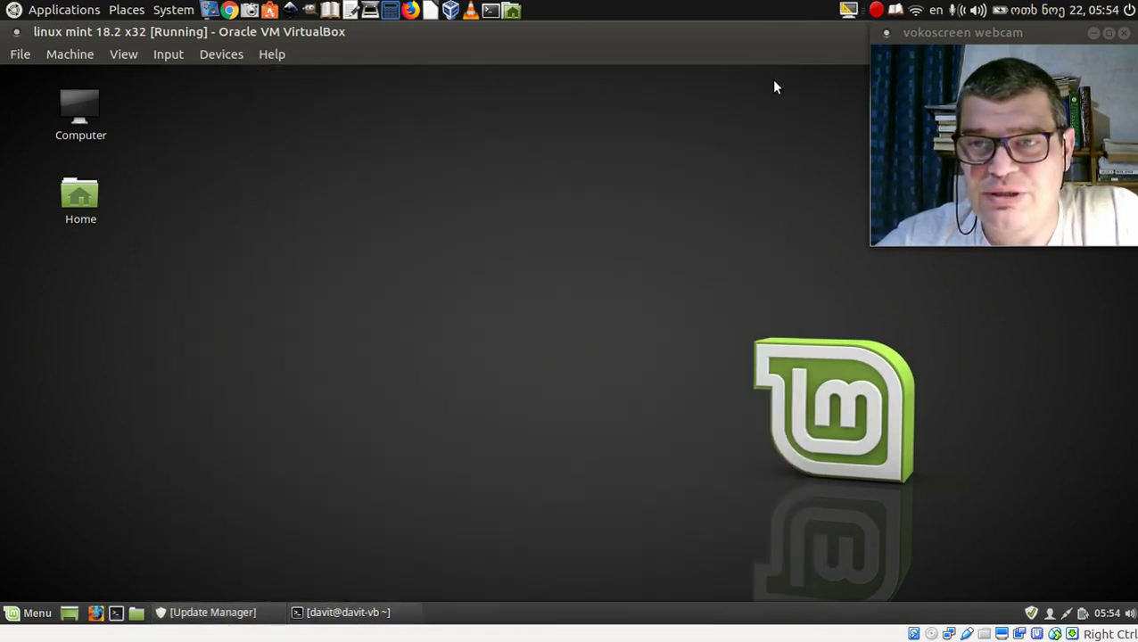
pyautogui.click(348, 613)
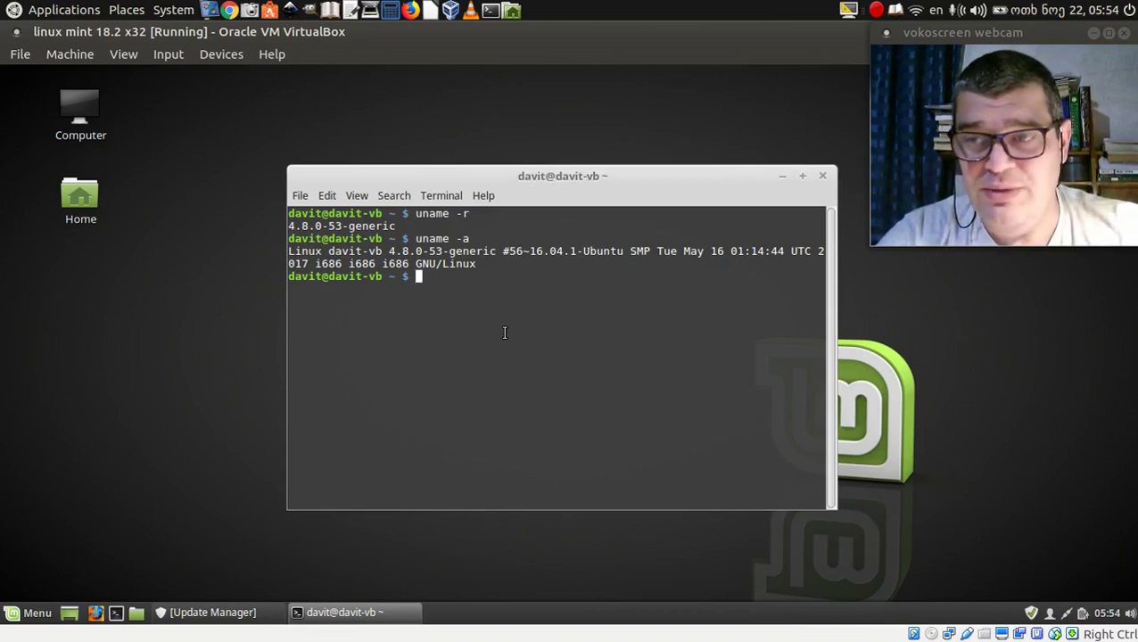
# Step: Run uname -r in the terminal to check the running kernel release
pyautogui.write('uname')
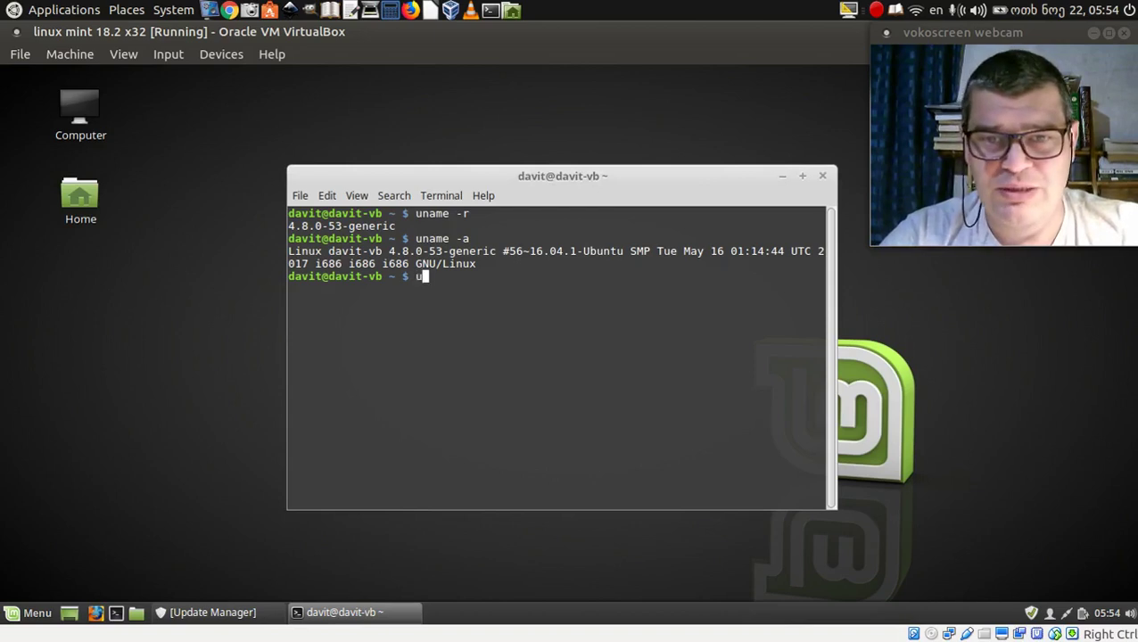
pyautogui.write(' -')
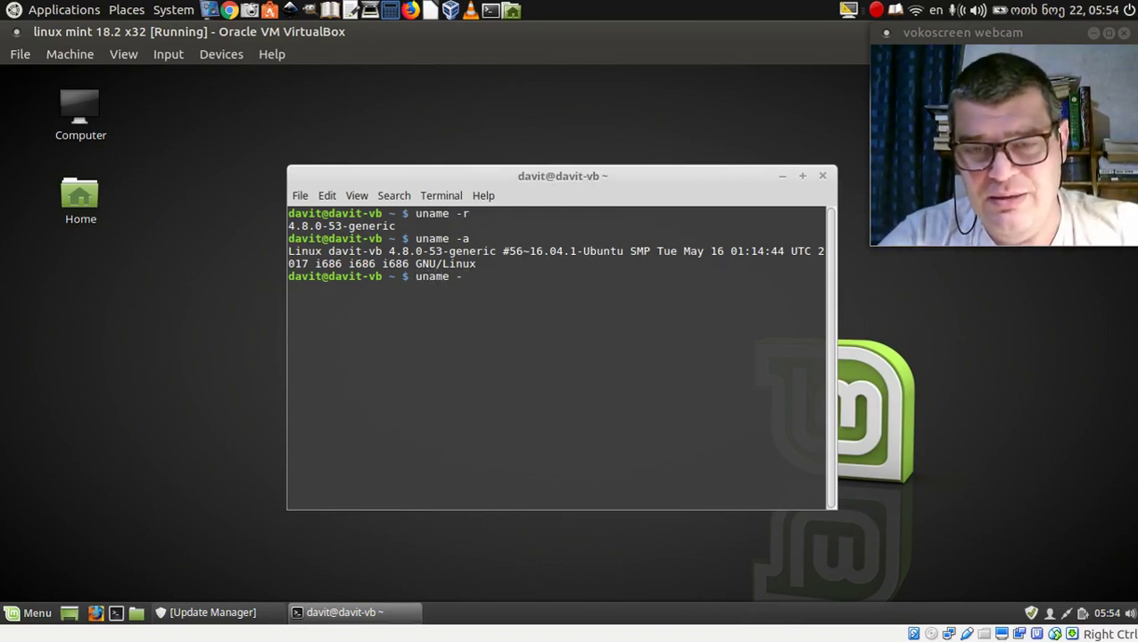
pyautogui.write('r')
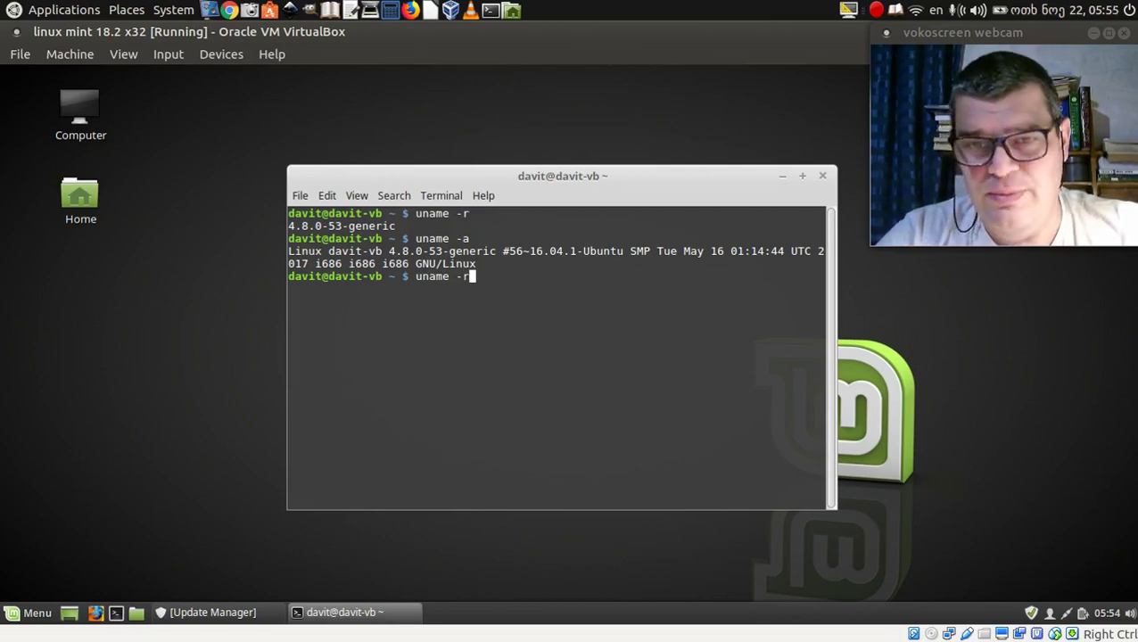
pyautogui.press('Return')
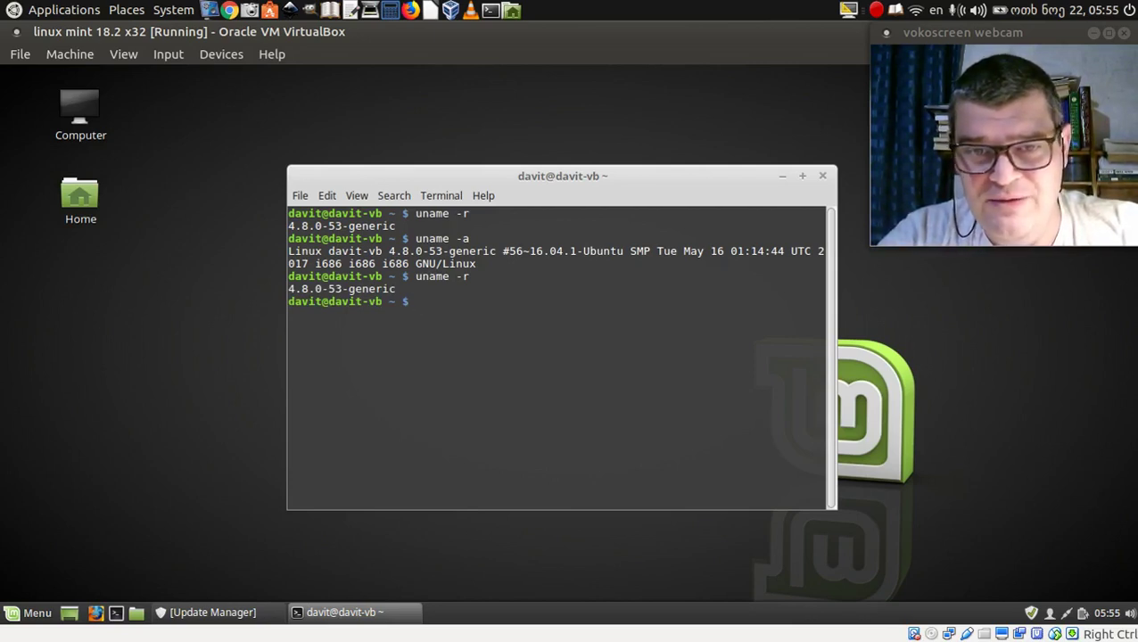
# Step: Find System Info among the system preferences and open it to check the Linux kernel version
pyautogui.click(36, 614)
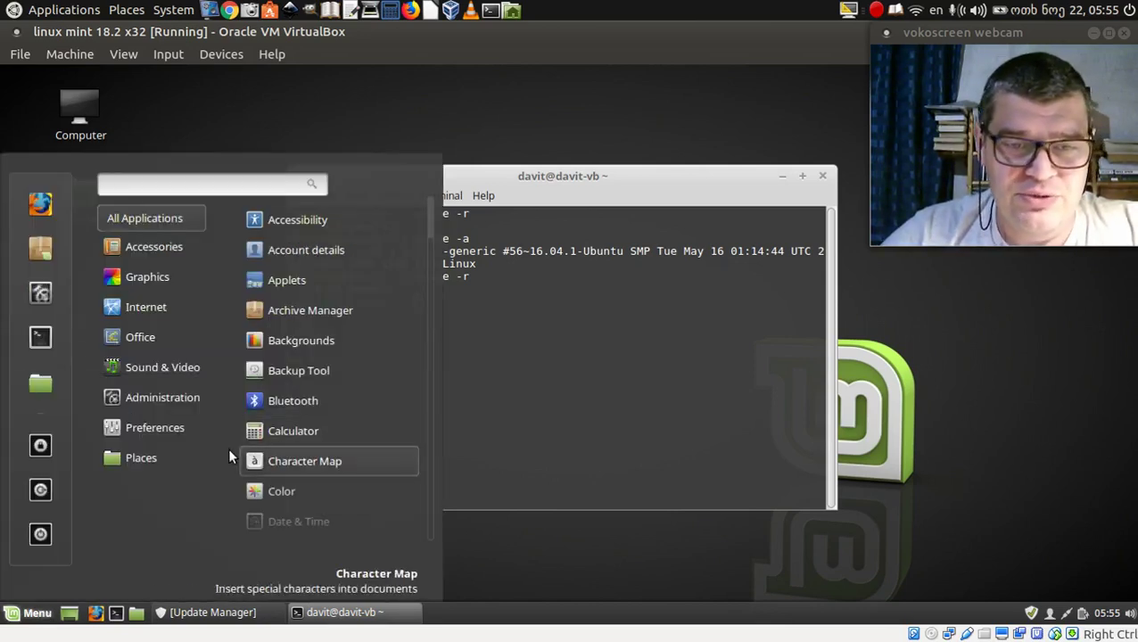
pyautogui.moveTo(177, 432)
pyautogui.scroll(-4, 364, 448)
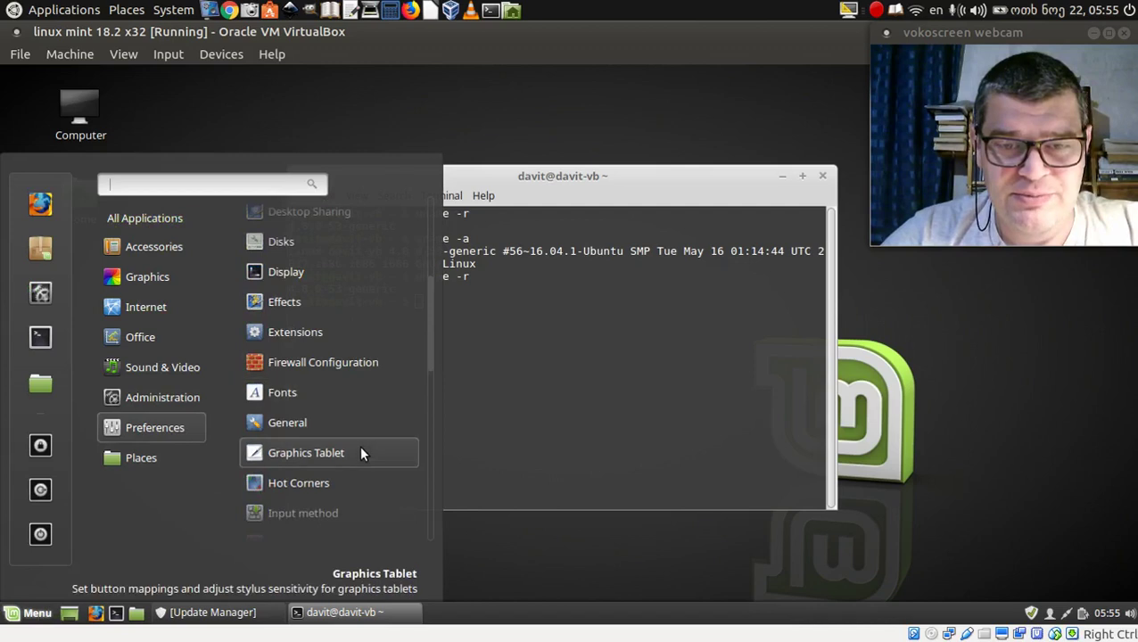
pyautogui.scroll(-3, 359, 454)
pyautogui.scroll(-1, 320, 393)
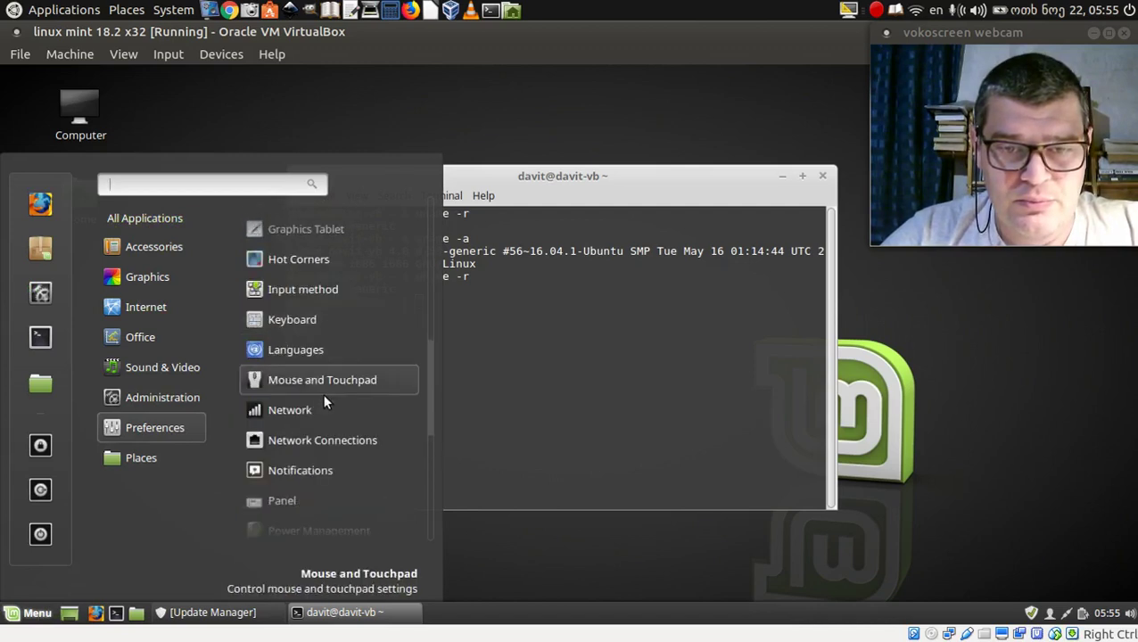
pyautogui.scroll(-3, 328, 409)
pyautogui.scroll(6, 335, 466)
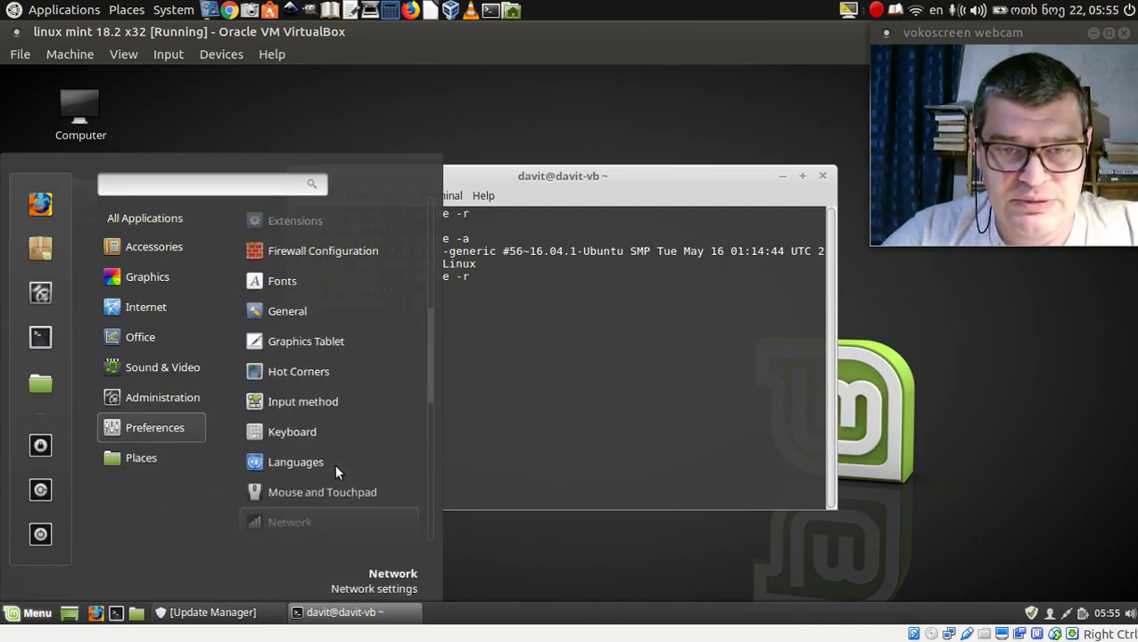
pyautogui.moveTo(427, 377); pyautogui.dragTo(436, 460)
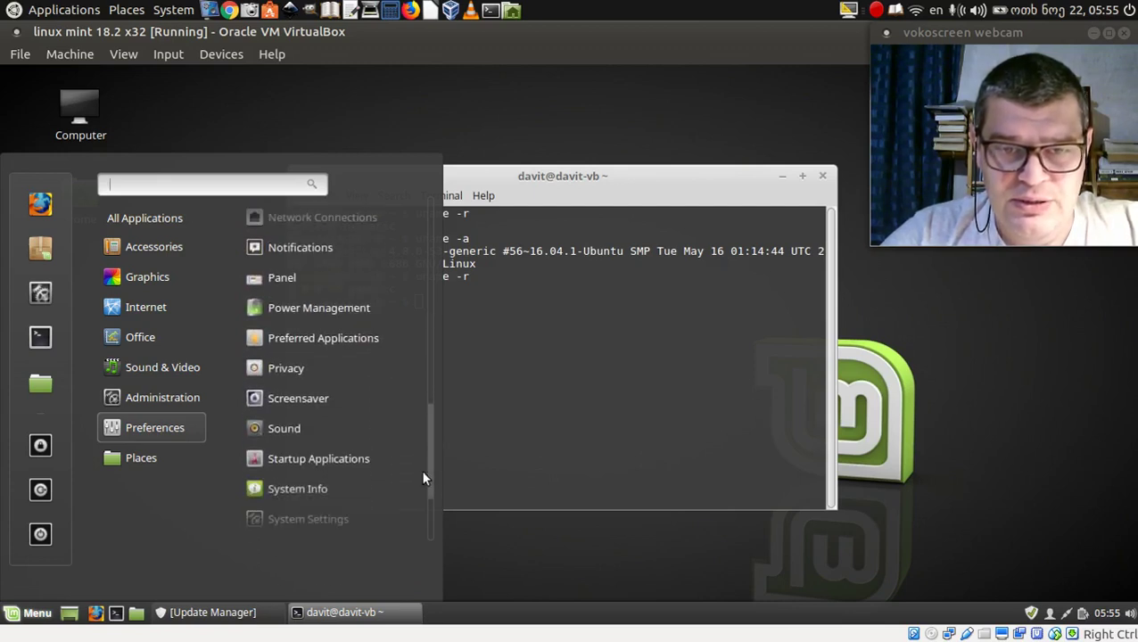
pyautogui.click(536, 430)
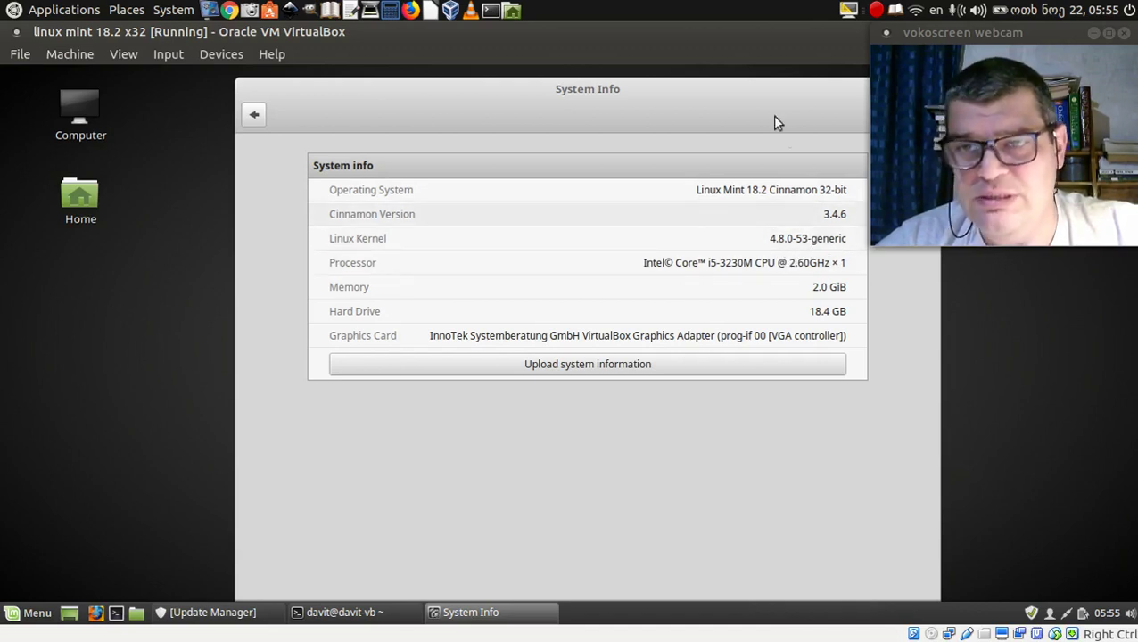
# Step: Reposition the System Info window on the desktop and close it
pyautogui.moveTo(731, 85); pyautogui.dragTo(726, 89)
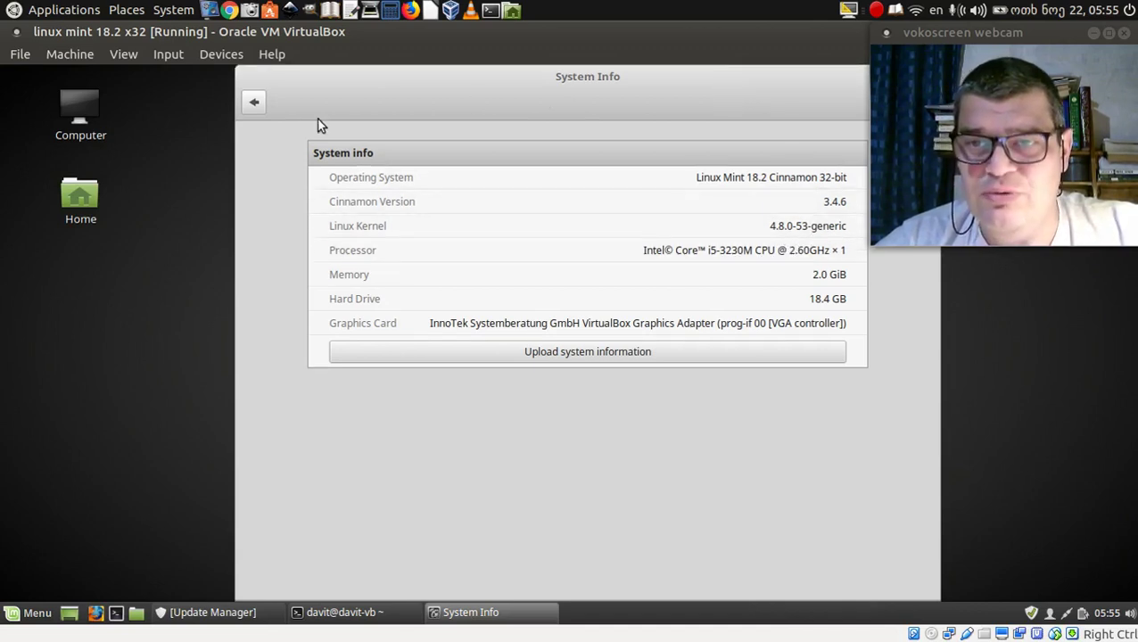
pyautogui.moveTo(629, 79); pyautogui.dragTo(419, 127)
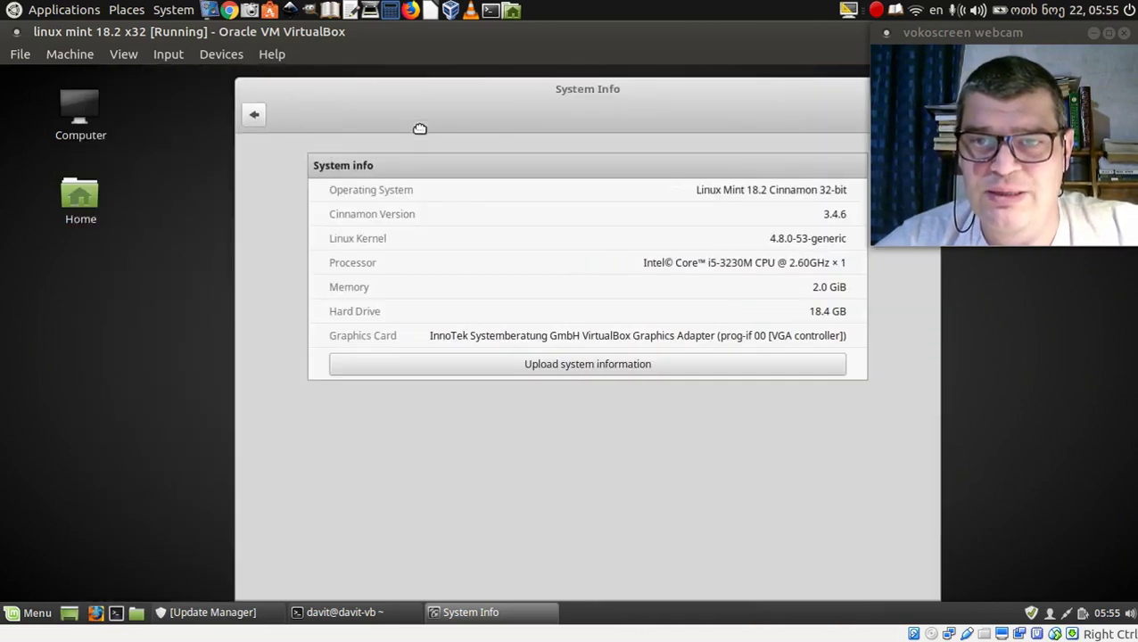
pyautogui.moveTo(539, 114); pyautogui.dragTo(504, 112)
pyautogui.click(773, 108)
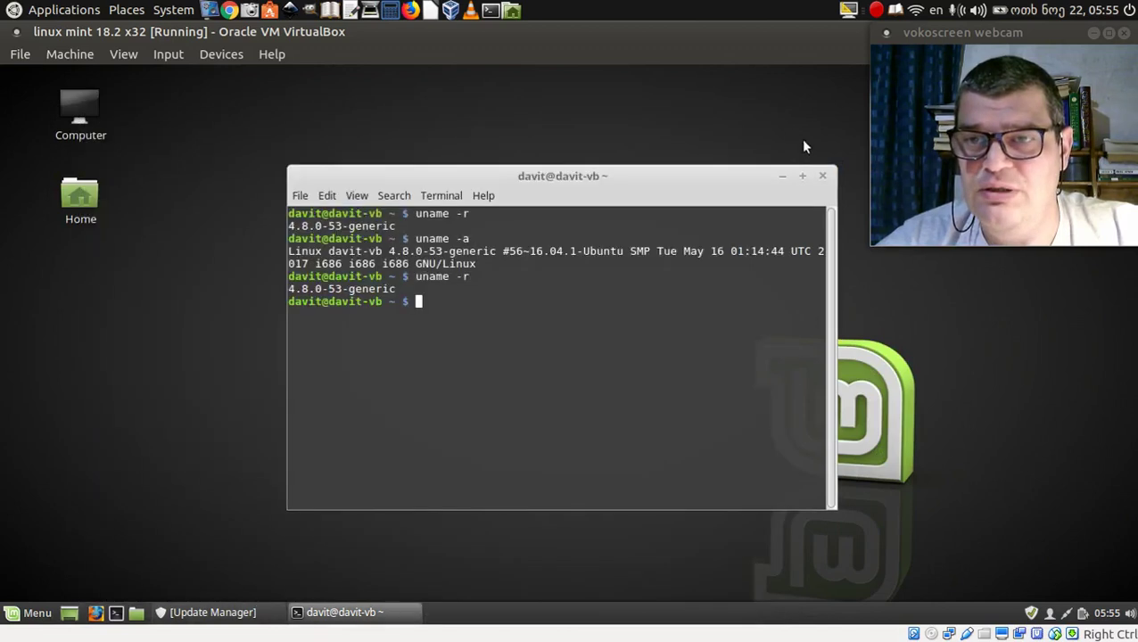
# Step: Close the terminal, then restore the minimized Update Manager and close it as well
pyautogui.click(822, 178)
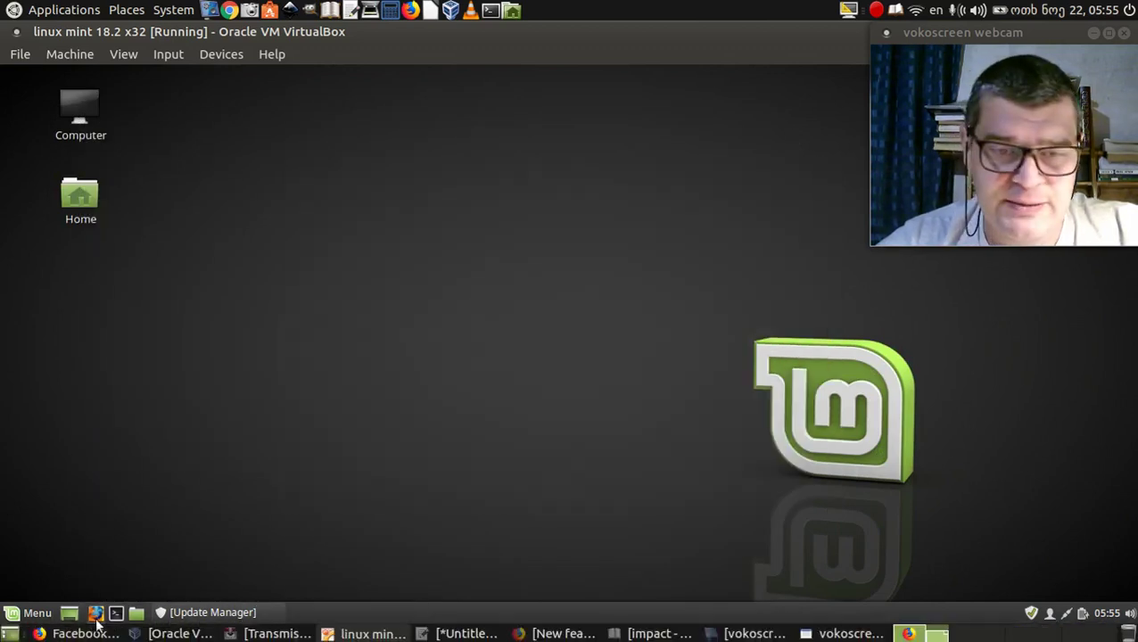
pyautogui.click(223, 613)
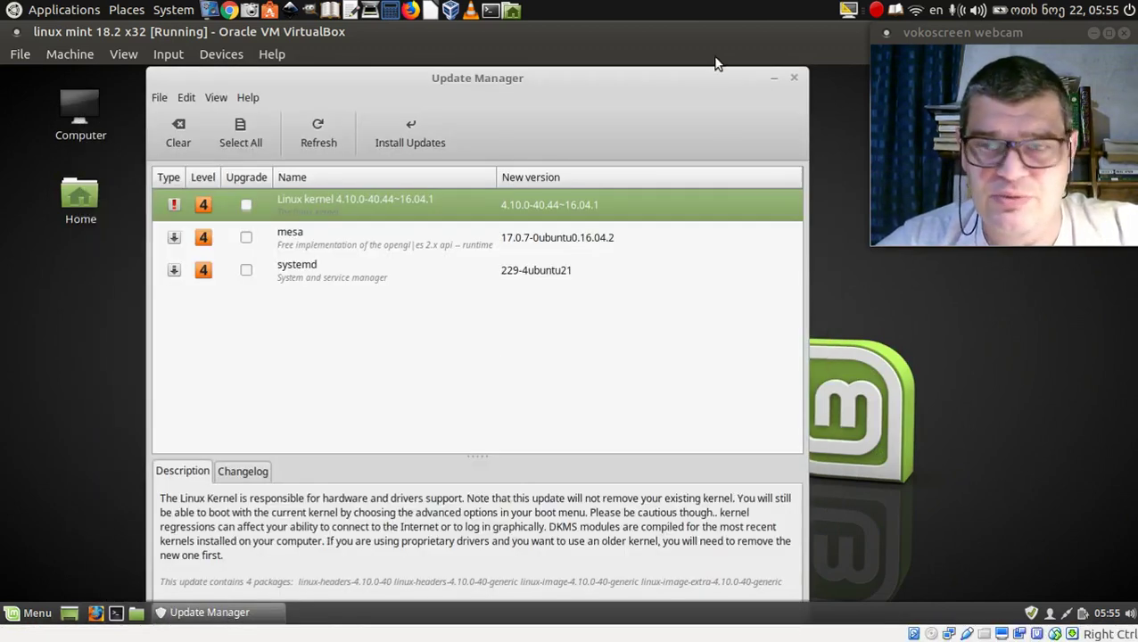
pyautogui.click(794, 77)
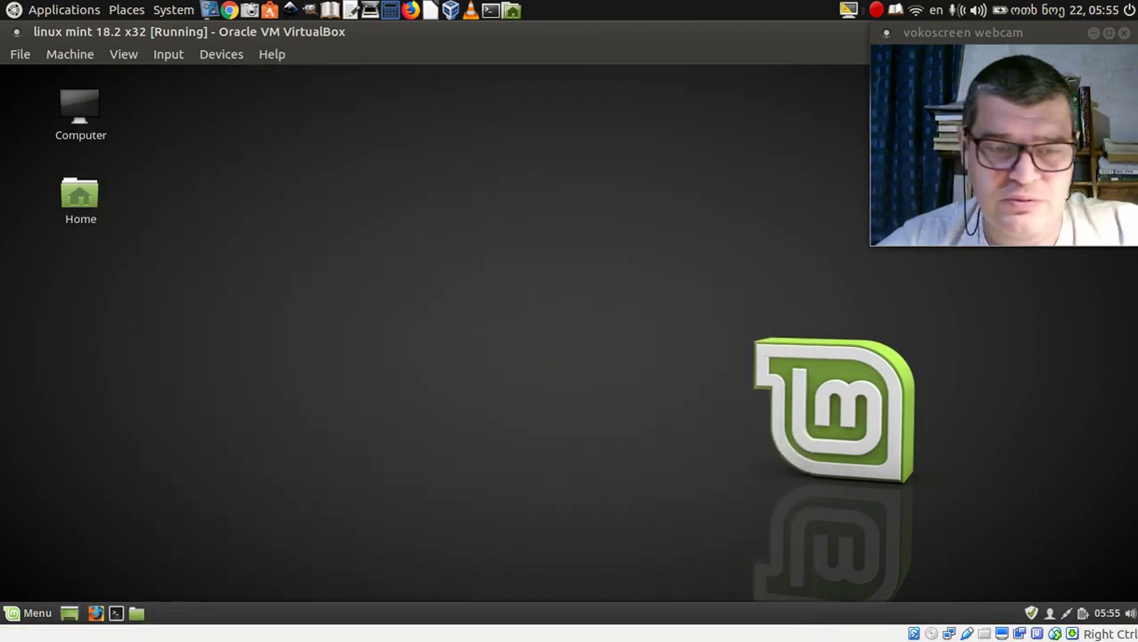
# Step: Restart the Linux Mint system from the session shutdown dialog
pyautogui.click(37, 615)
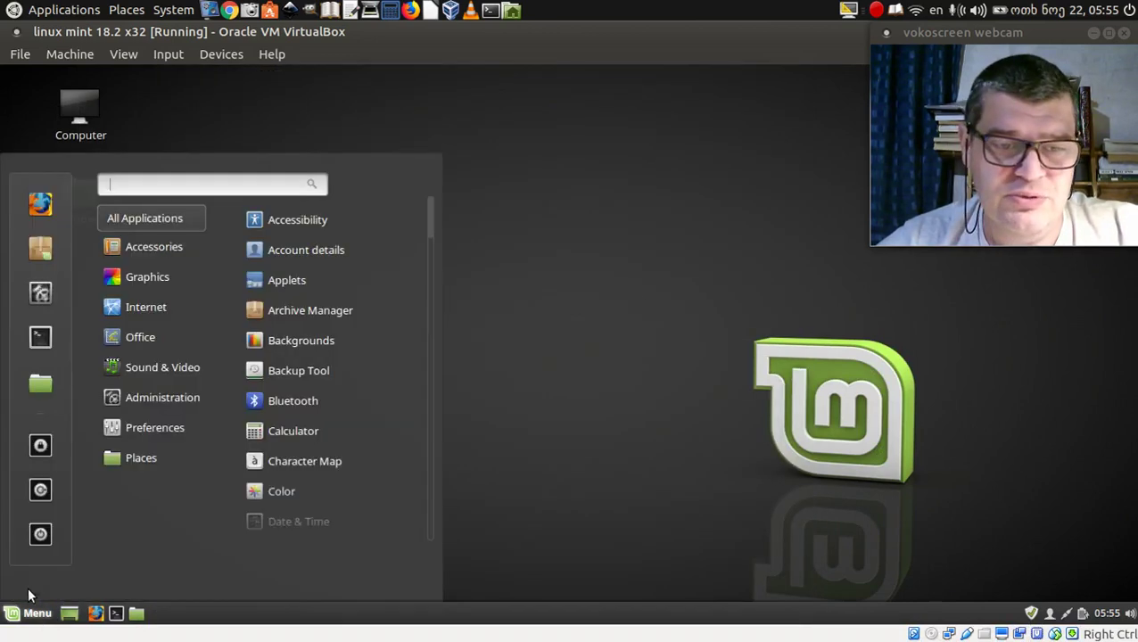
pyautogui.click(40, 534)
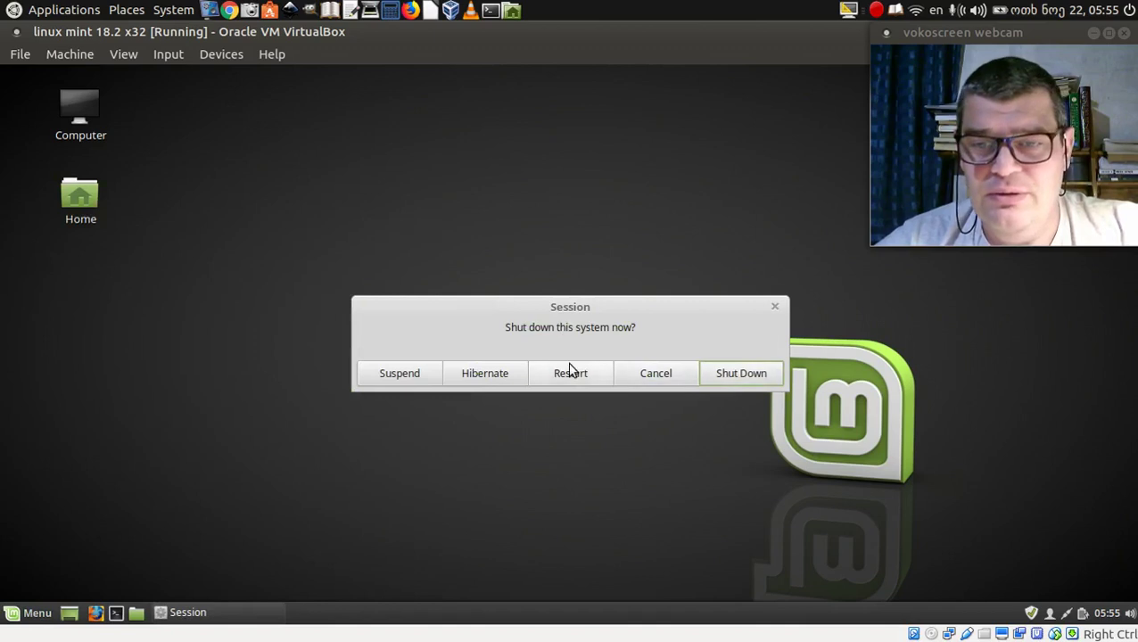
pyautogui.click(580, 381)
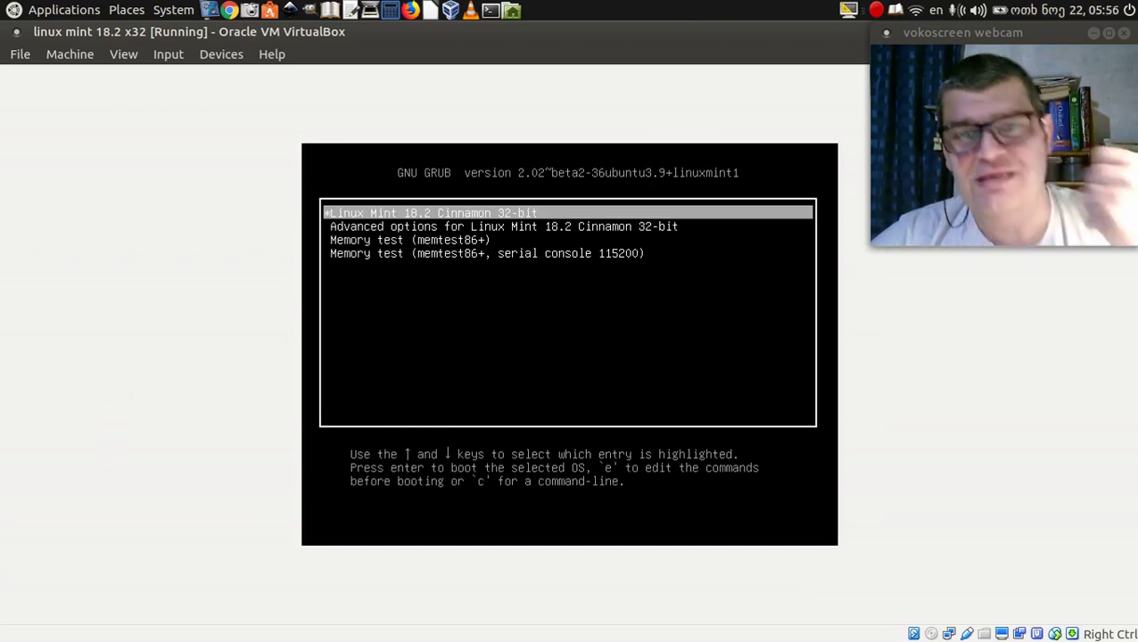
# Step: Open the advanced options for Linux Mint 18.2 Cinnamon 32-bit in the GRUB boot menu
pyautogui.press('Down')
pyautogui.press('Up')
pyautogui.press('Down')
pyautogui.press('Up')
pyautogui.press('Down')
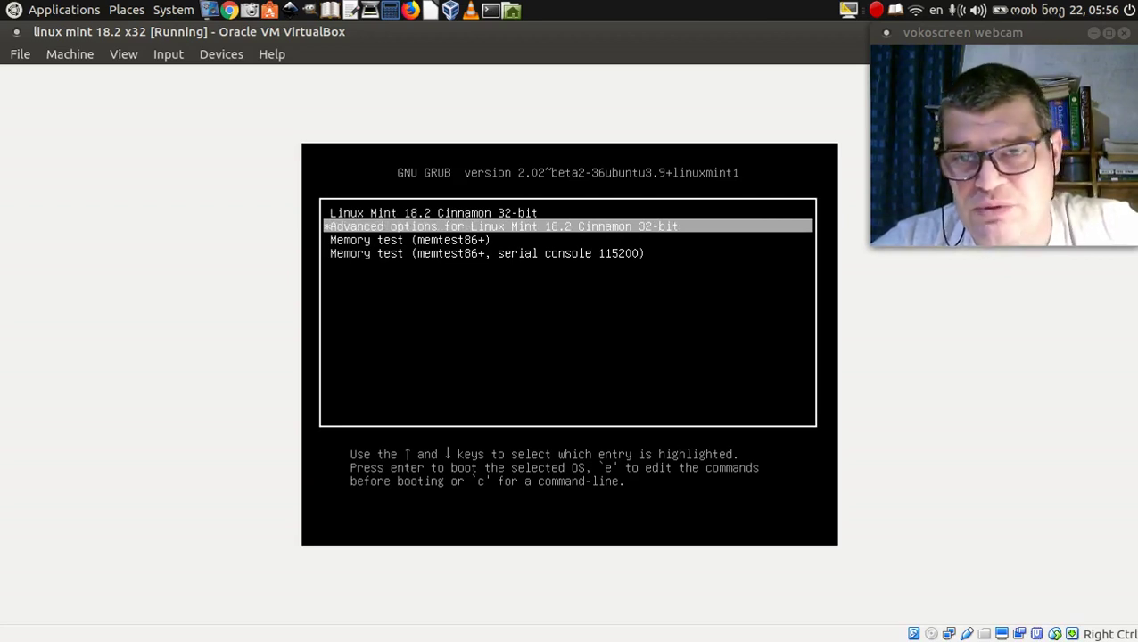
pyautogui.press('Return')
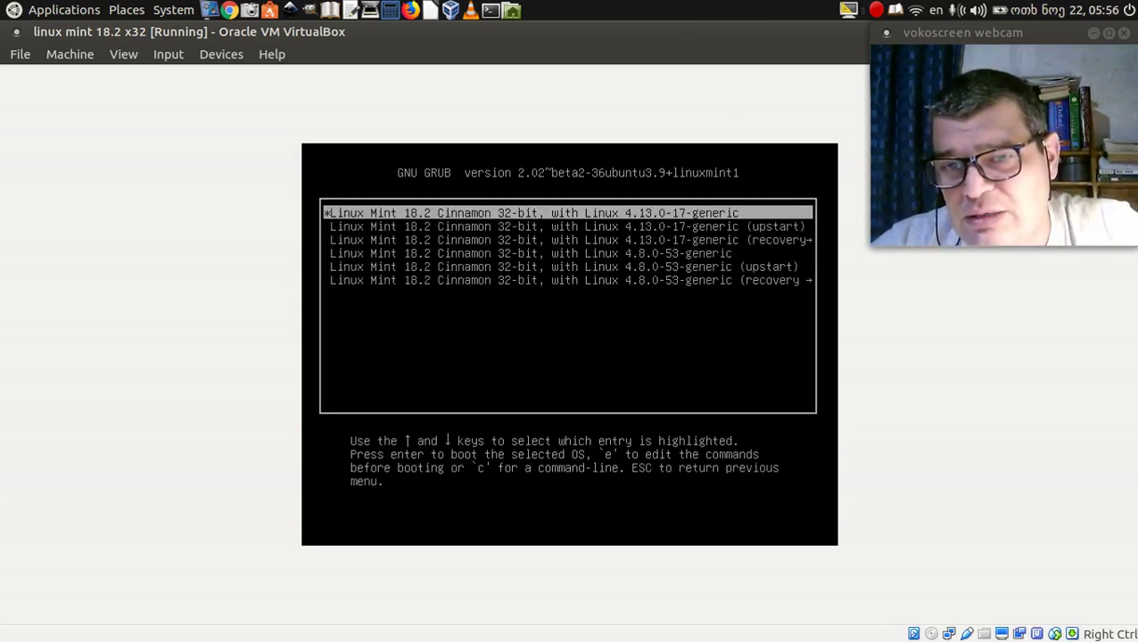
# Step: Compare the GRUB boot entries for the 4.13.0-17-generic and 4.8.0-53-generic kernels
pyautogui.press('Down')
pyautogui.press('Down')
pyautogui.press('Down')
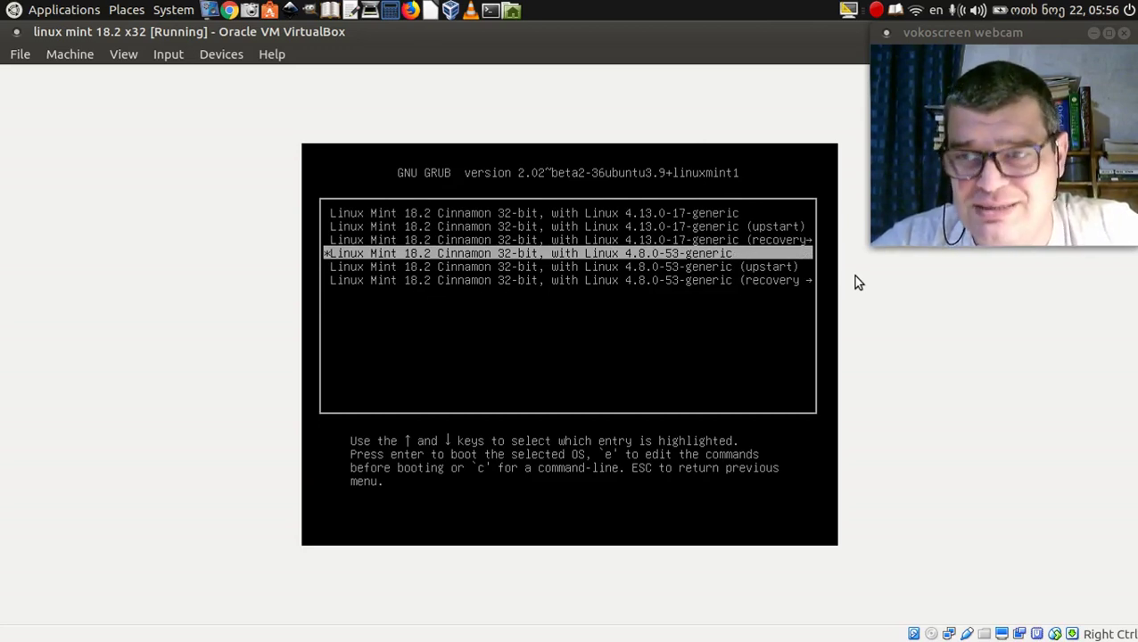
pyautogui.press('Up')
pyautogui.press('Up')
pyautogui.press('Up')
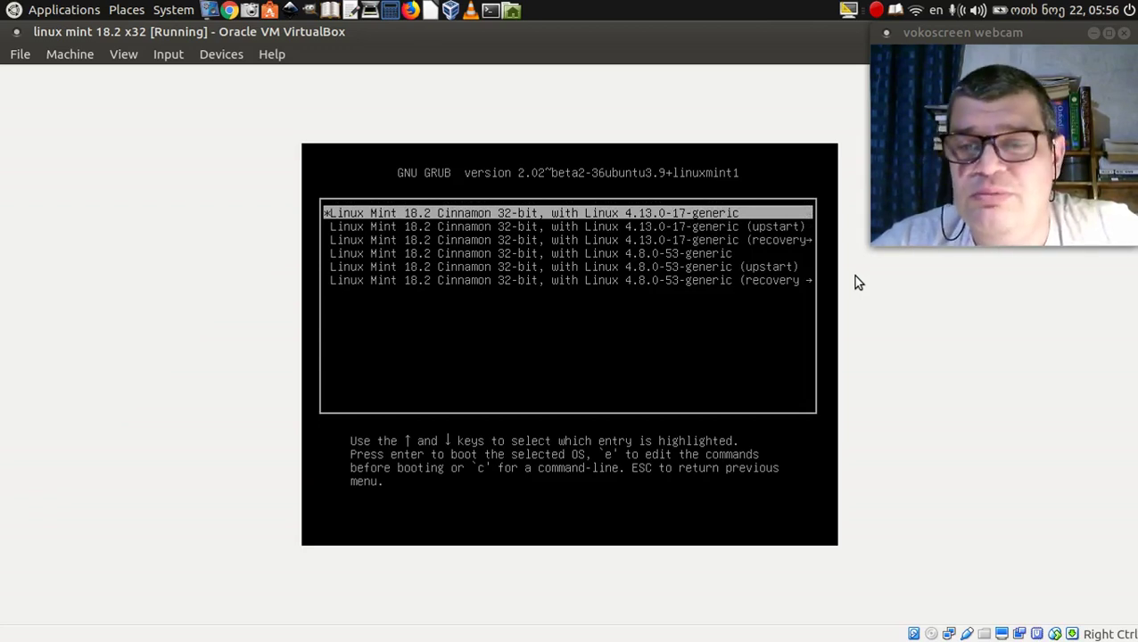
pyautogui.press('Down')
pyautogui.press('Down')
pyautogui.press('Down')
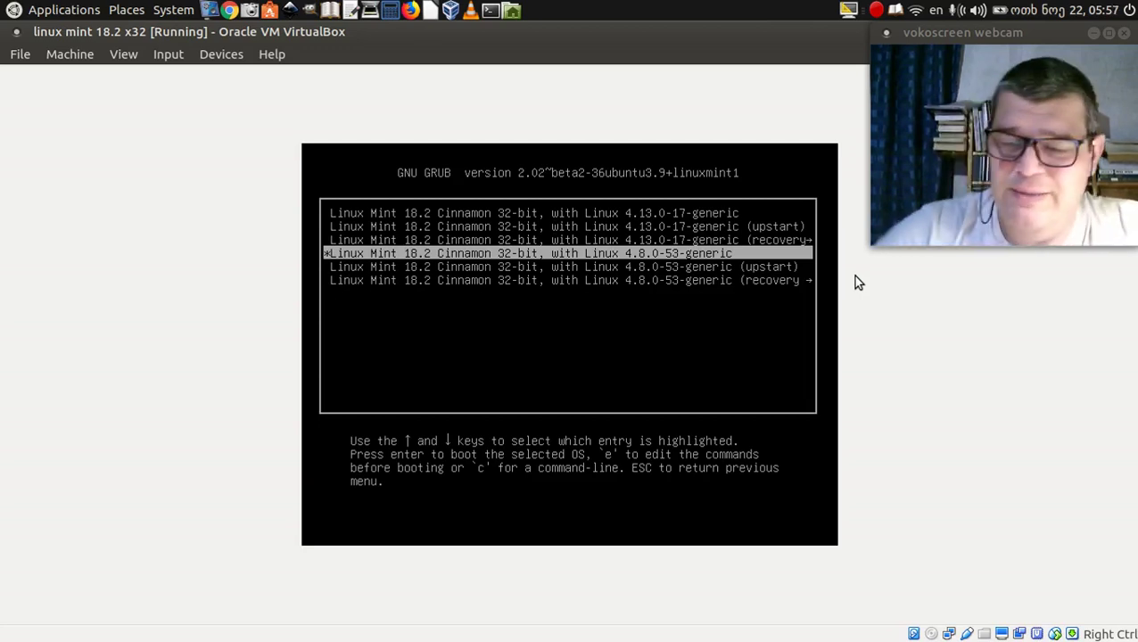
# Step: Boot Linux Mint 18.2 Cinnamon 32-bit with the regular Linux 4.13.0-17-generic entry
pyautogui.press('Up')
pyautogui.press('Up')
pyautogui.press('Up')
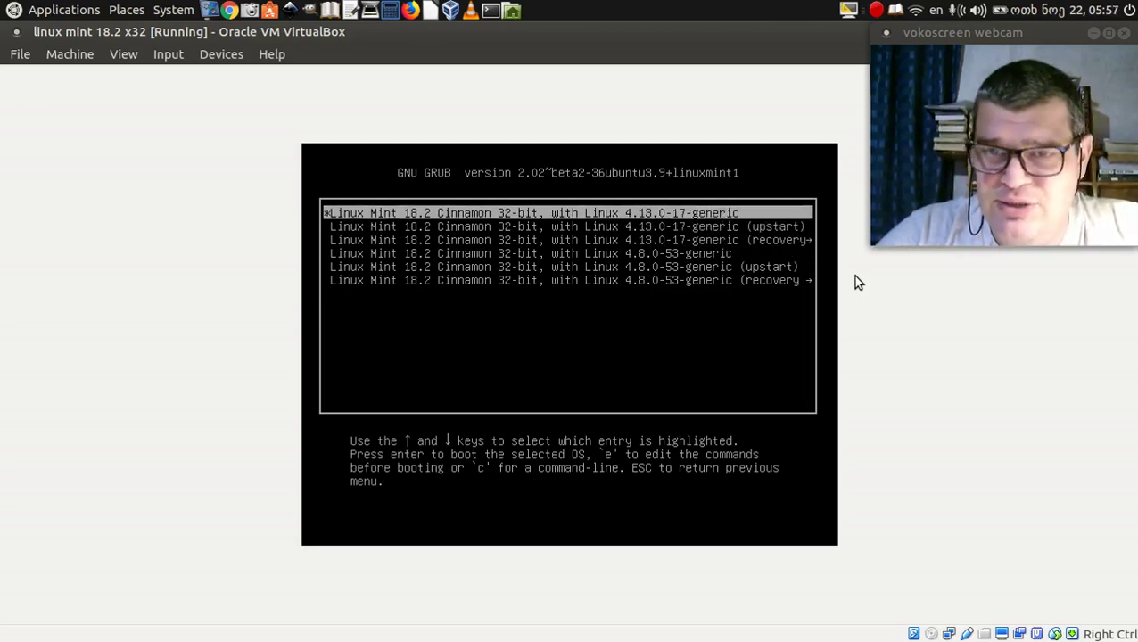
pyautogui.press('Return')
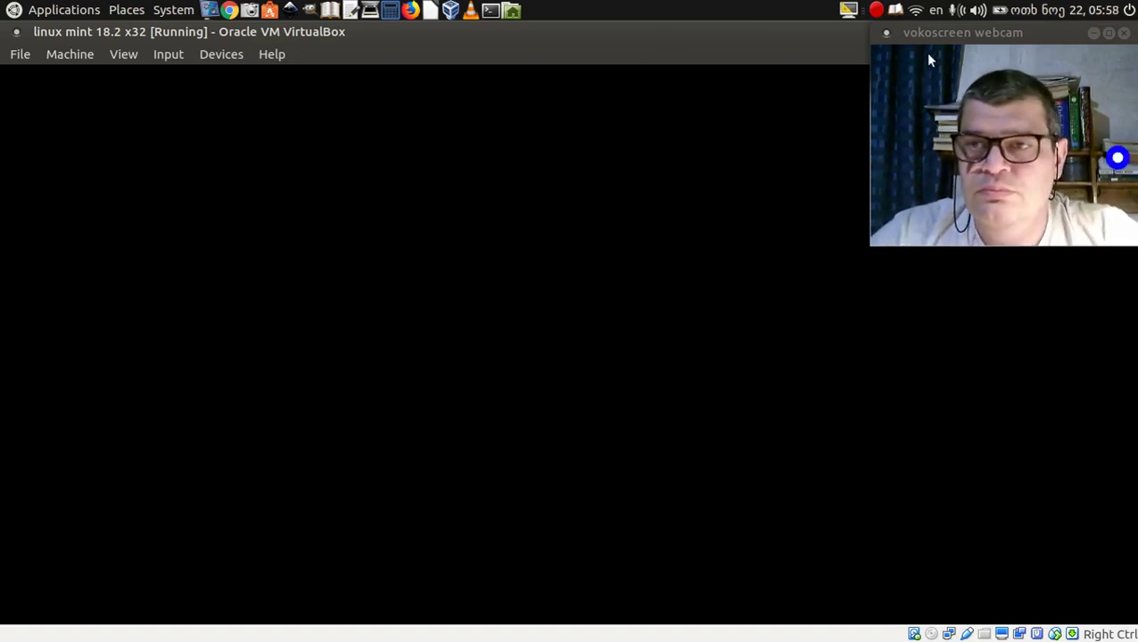
# Step: Stop the Welcome Screen from showing at startup and close it
pyautogui.moveTo(978, 32); pyautogui.dragTo(978, 75)
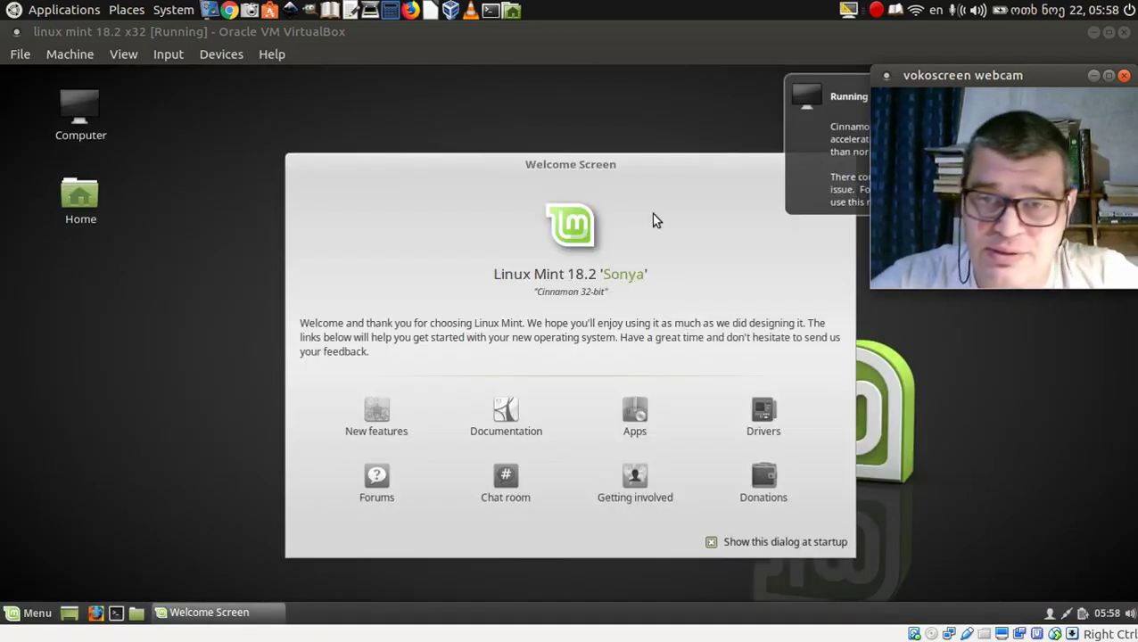
pyautogui.moveTo(624, 175); pyautogui.dragTo(400, 129)
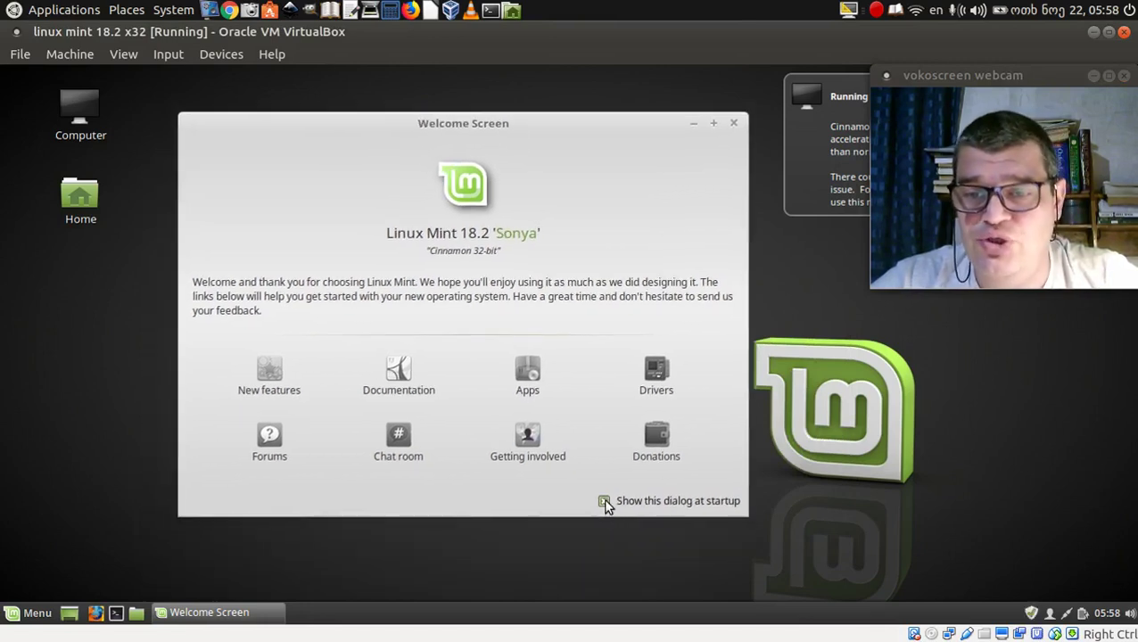
pyautogui.click(604, 503)
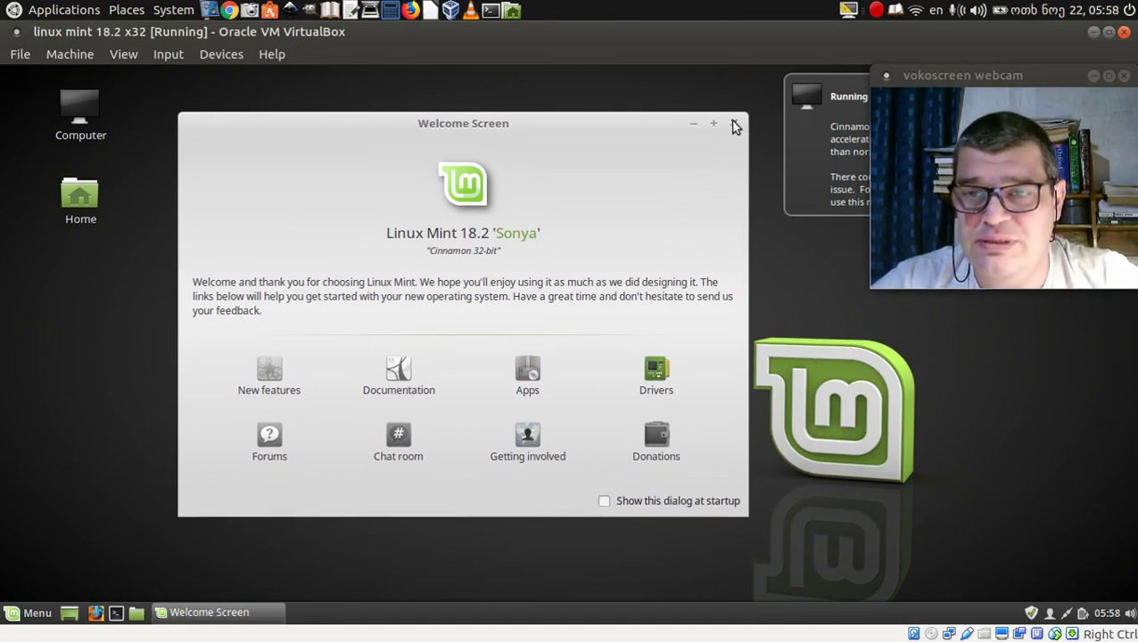
pyautogui.click(734, 125)
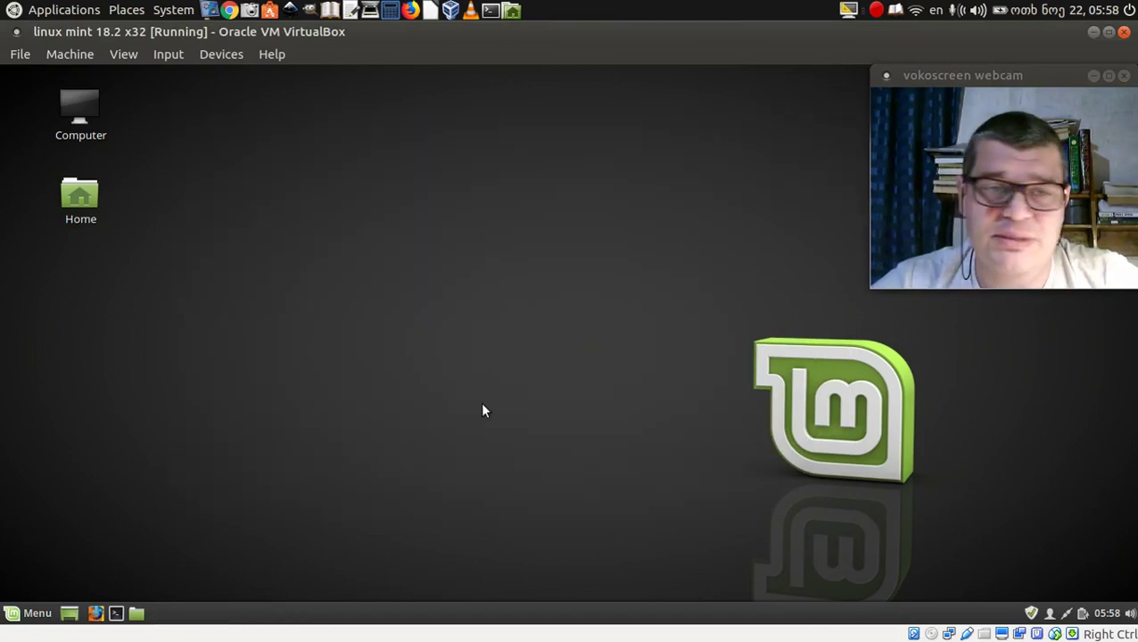
# Step: Open System Info from the preferences to verify the kernel in use after the restart, and close it
pyautogui.click(38, 616)
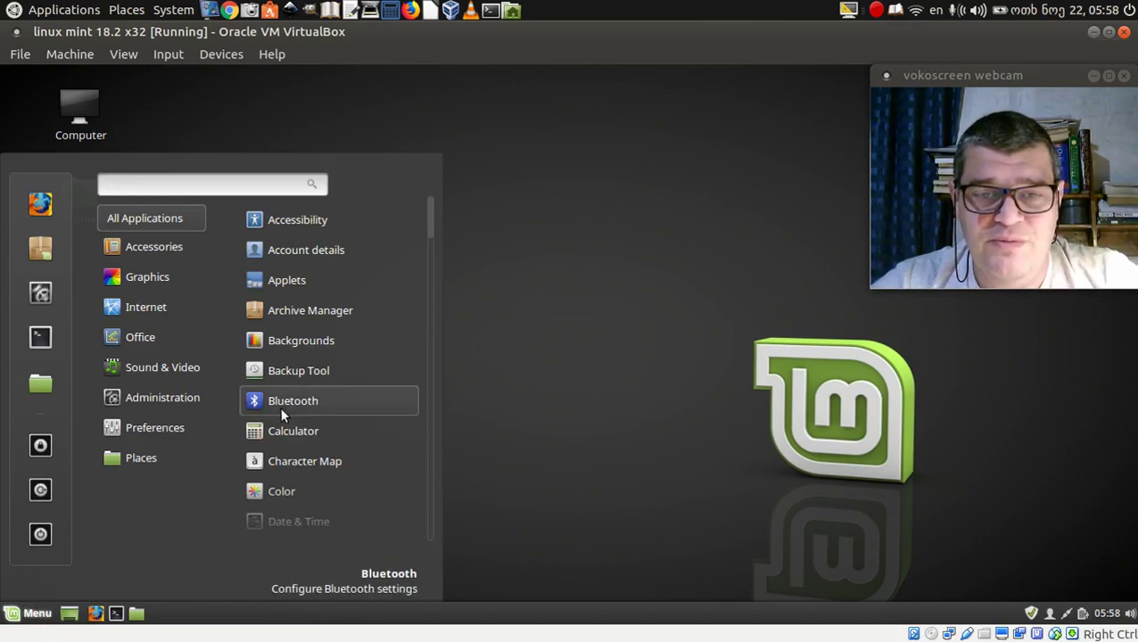
pyautogui.moveTo(155, 425)
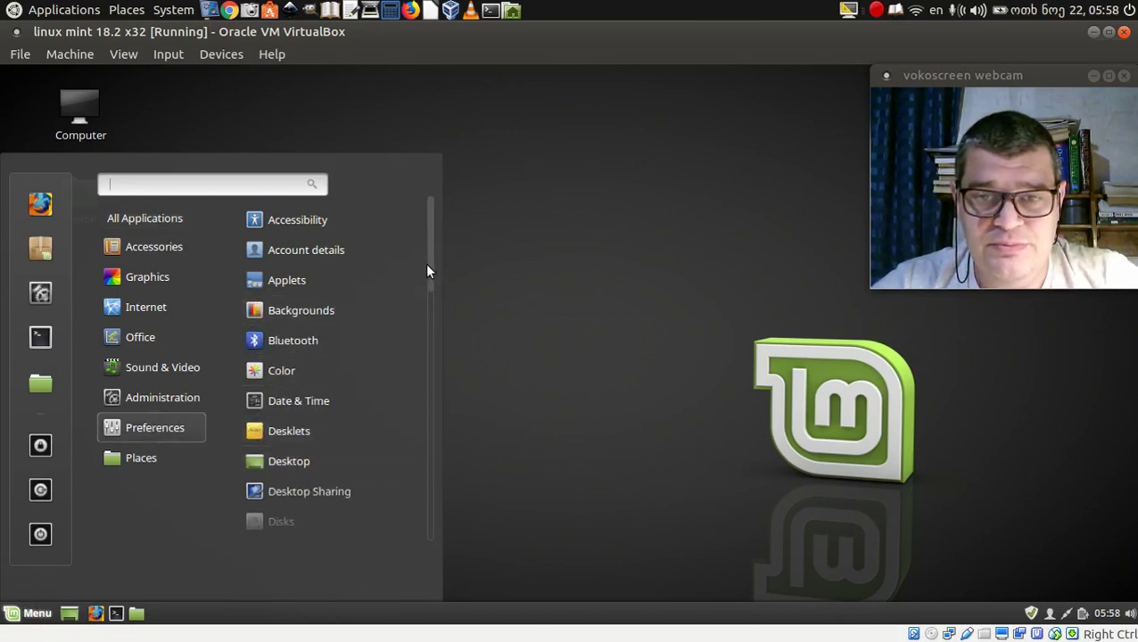
pyautogui.moveTo(429, 271); pyautogui.dragTo(425, 503)
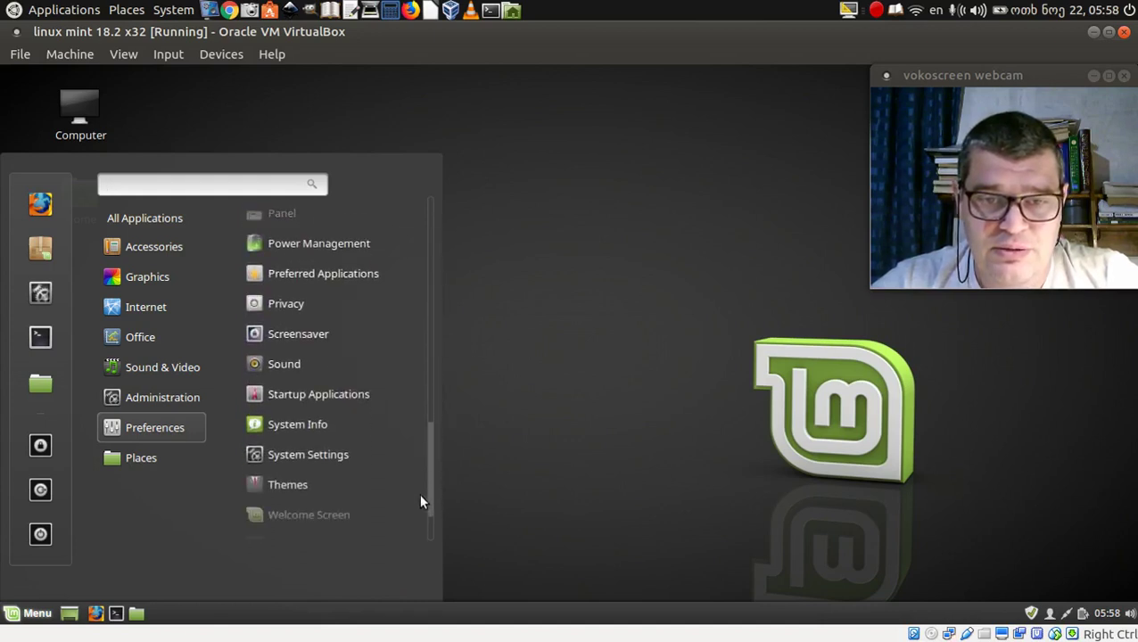
pyautogui.click(297, 426)
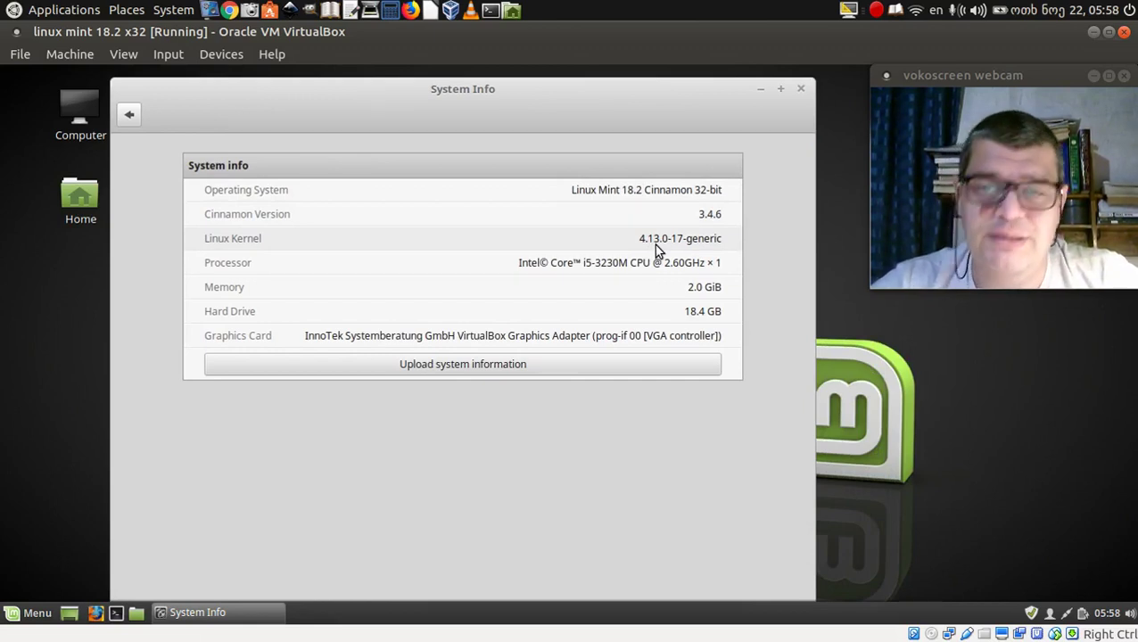
pyautogui.click(801, 90)
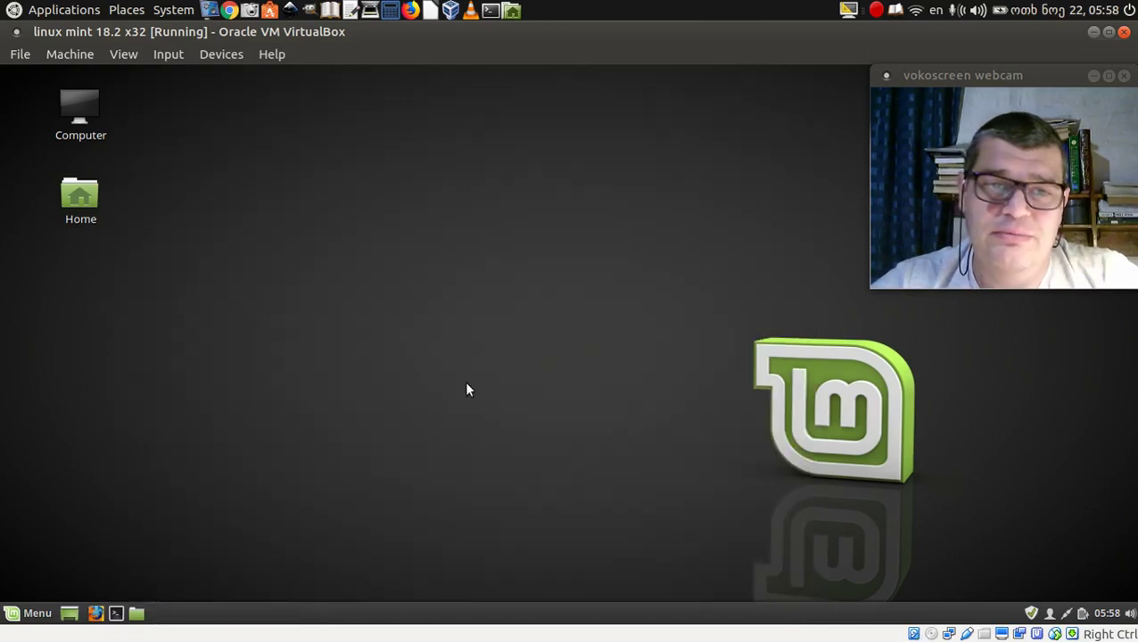
# Step: Check the running kernel release in a terminal with uname -r, and close the terminal
pyautogui.click(116, 613)
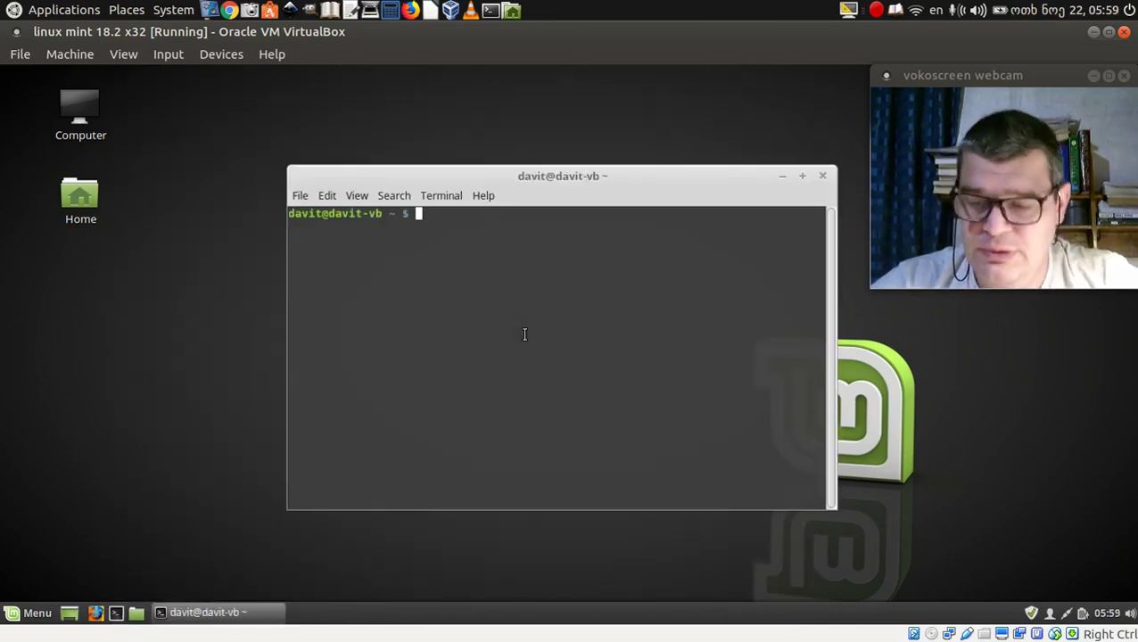
pyautogui.write('uname -r')
pyautogui.press('Return')
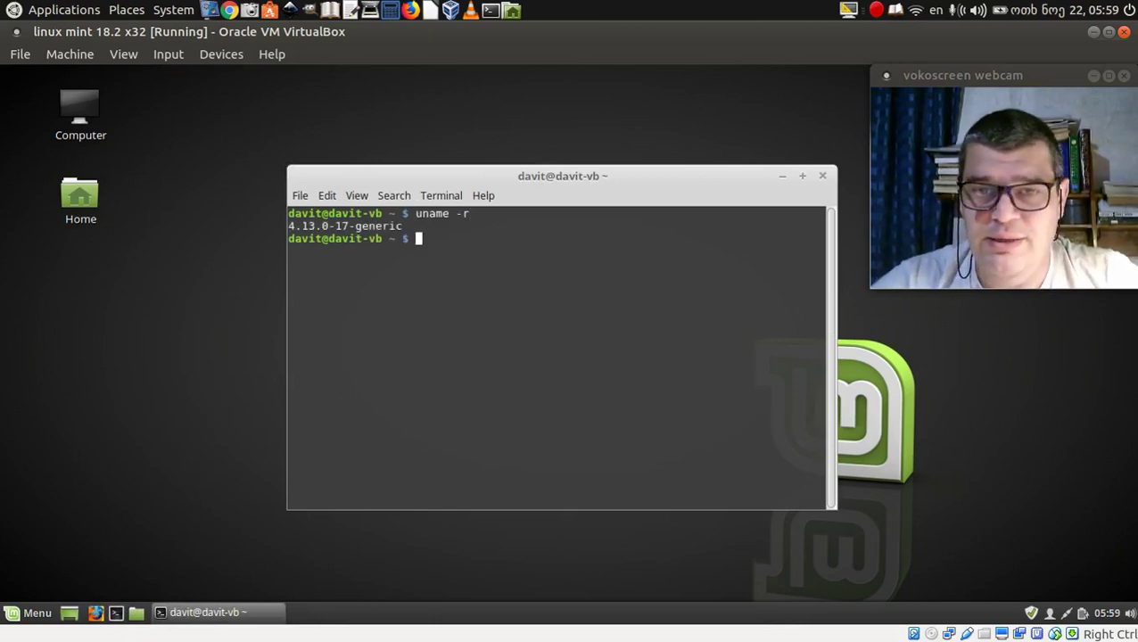
pyautogui.click(822, 178)
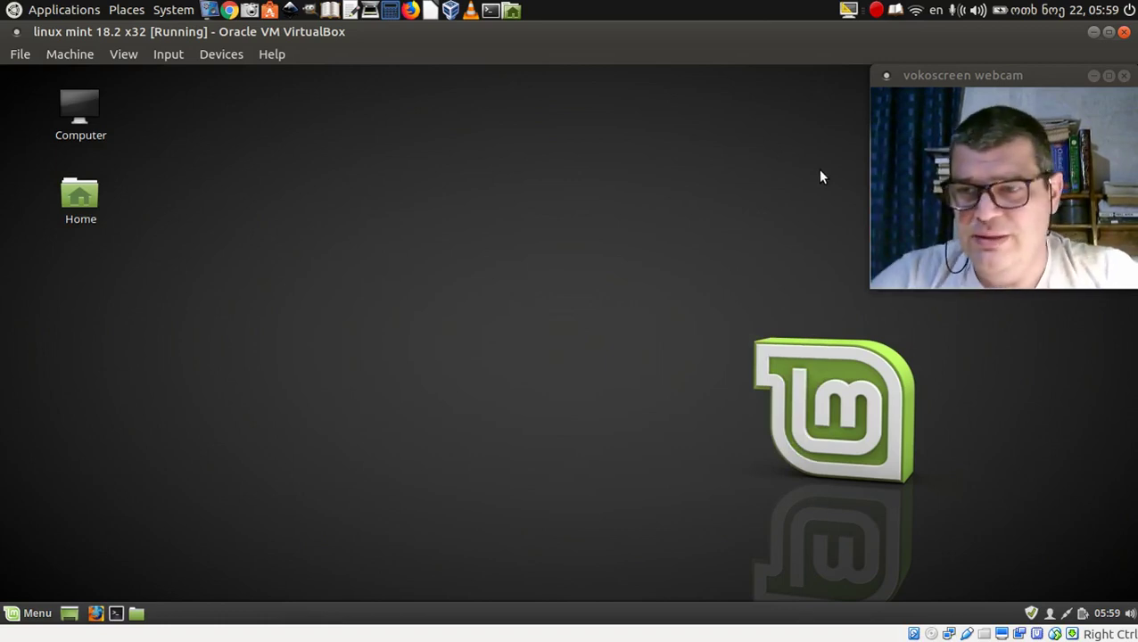
# Step: Open the Update Manager from the system tray to view the pending updates, and close it
pyautogui.click(1031, 614)
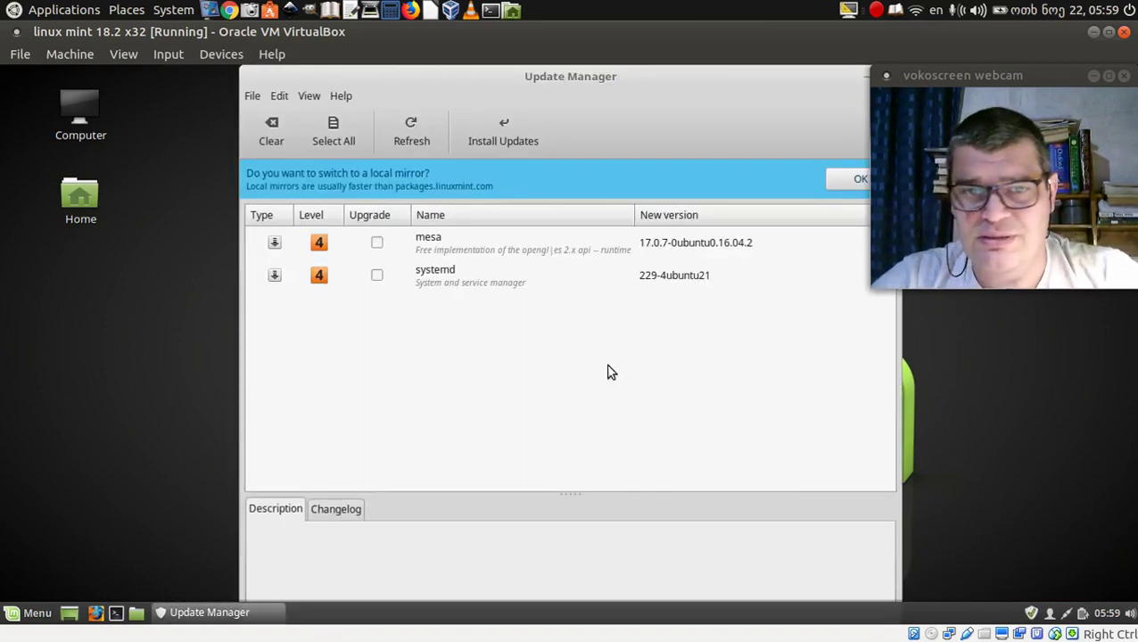
pyautogui.moveTo(536, 68); pyautogui.dragTo(457, 62)
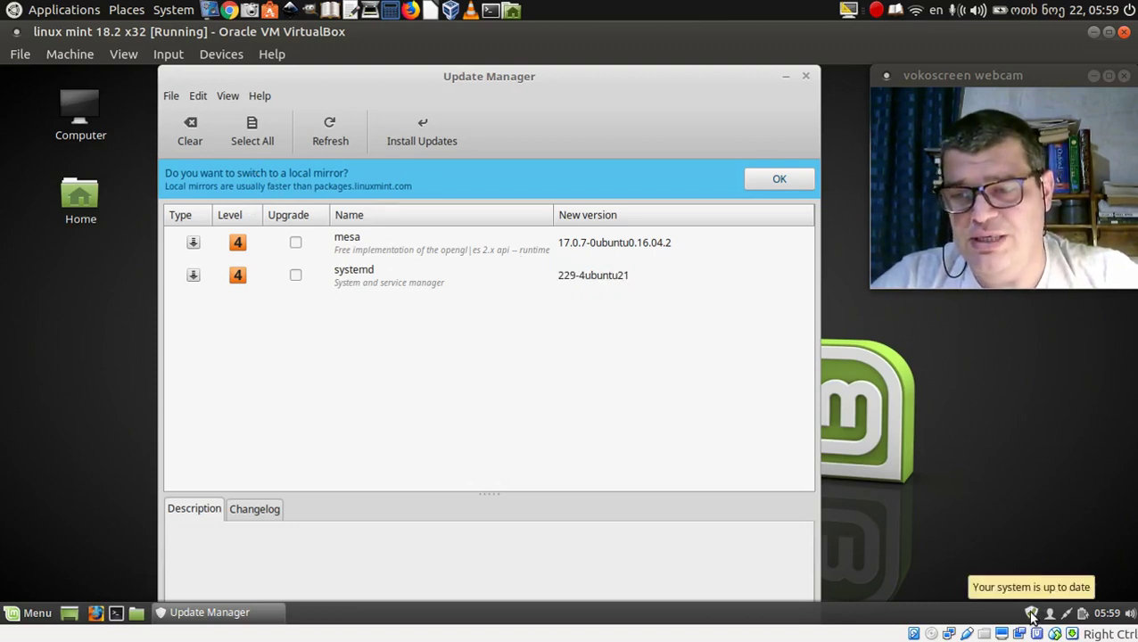
pyautogui.click(805, 79)
# Step: Open the Update Manager from the Administration applications and reposition its window so its whole contents can be seen
pyautogui.click(40, 612)
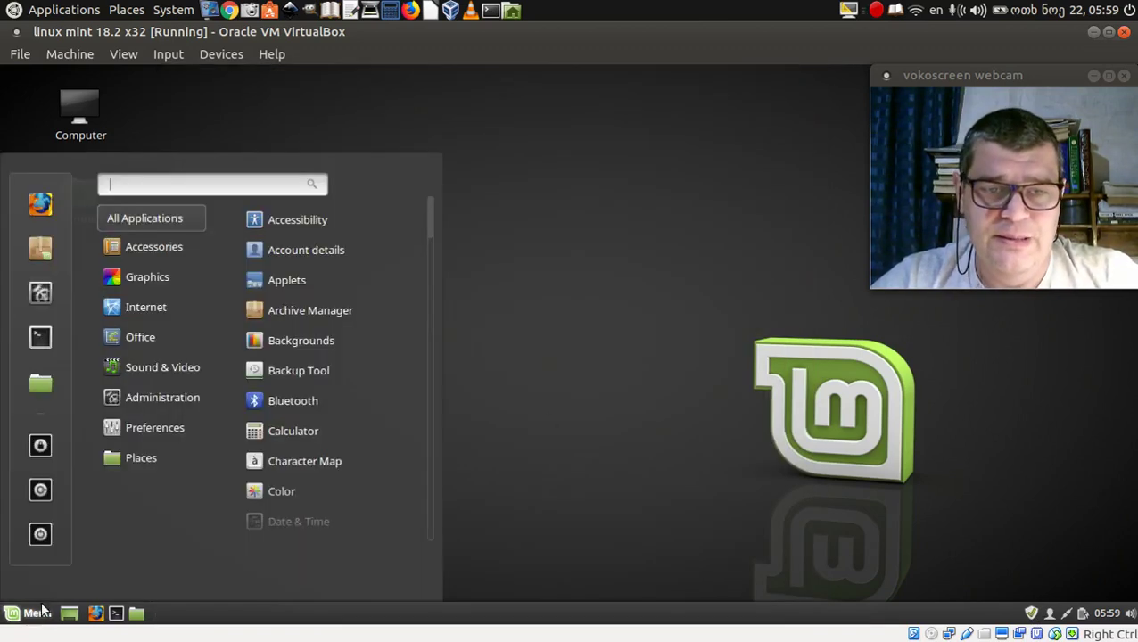
pyautogui.moveTo(182, 401)
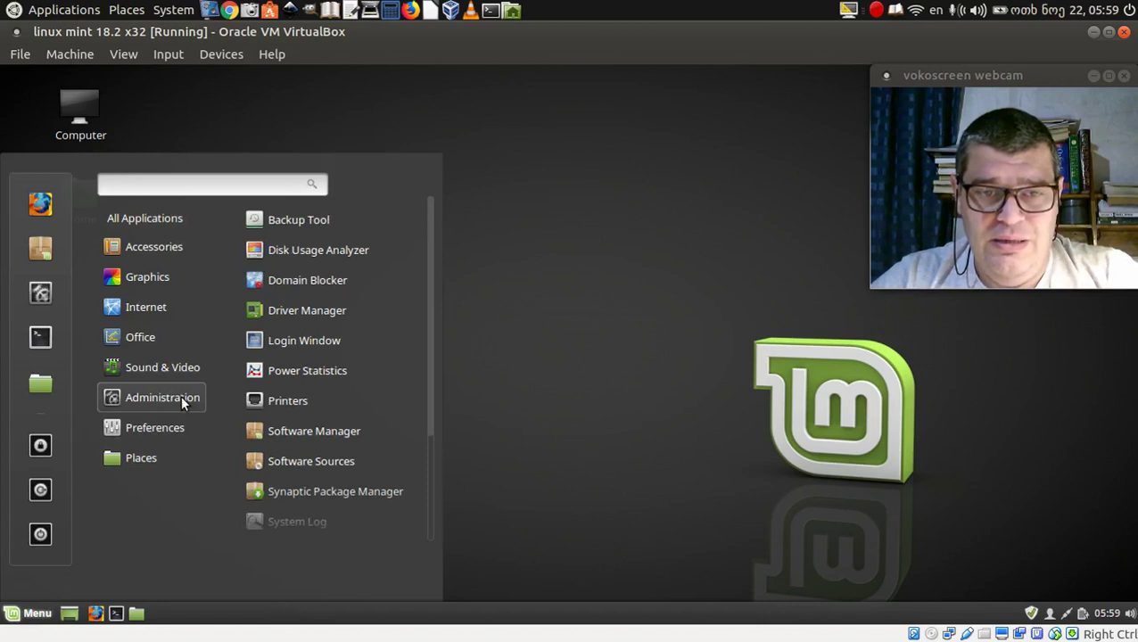
pyautogui.scroll(-1, 428, 362)
pyautogui.moveTo(430, 370); pyautogui.dragTo(434, 503)
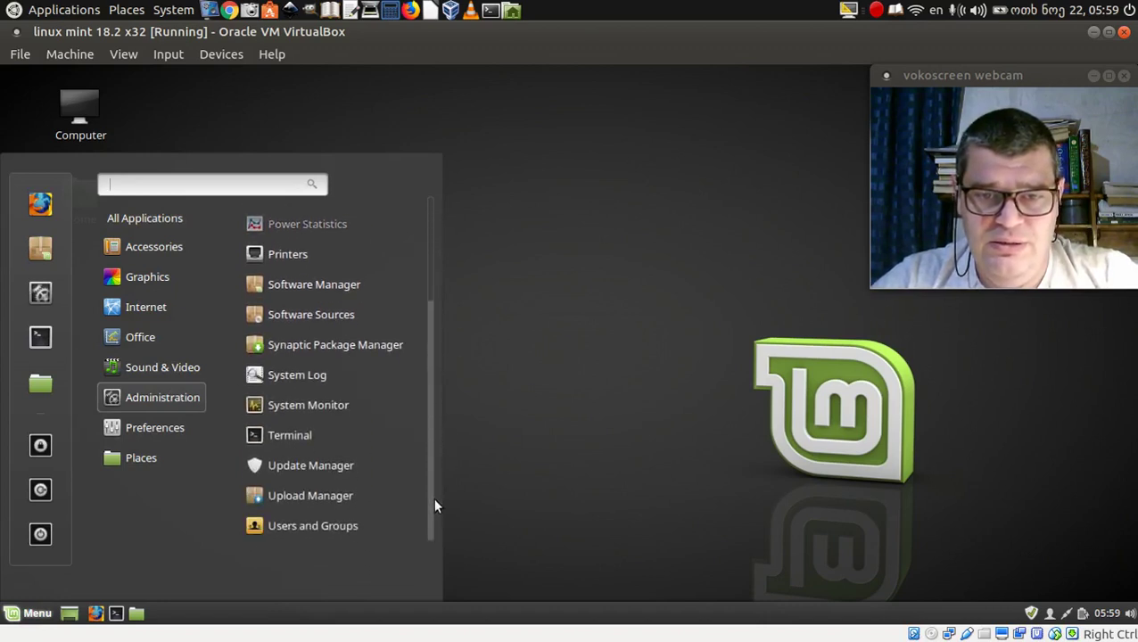
pyautogui.click(312, 465)
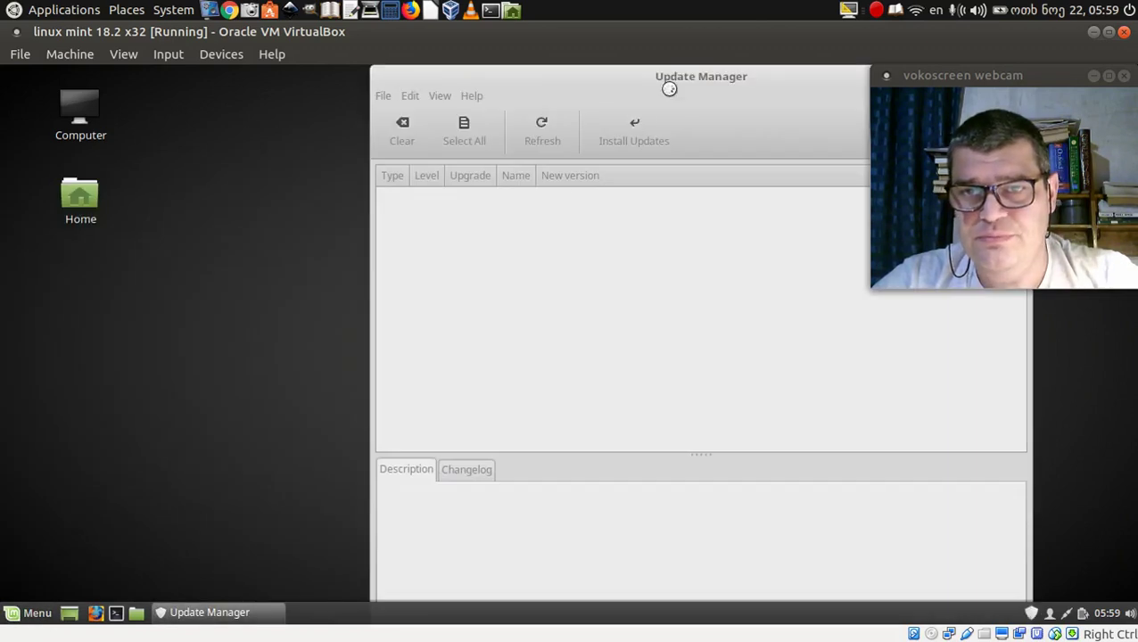
pyautogui.moveTo(695, 81); pyautogui.dragTo(504, 80)
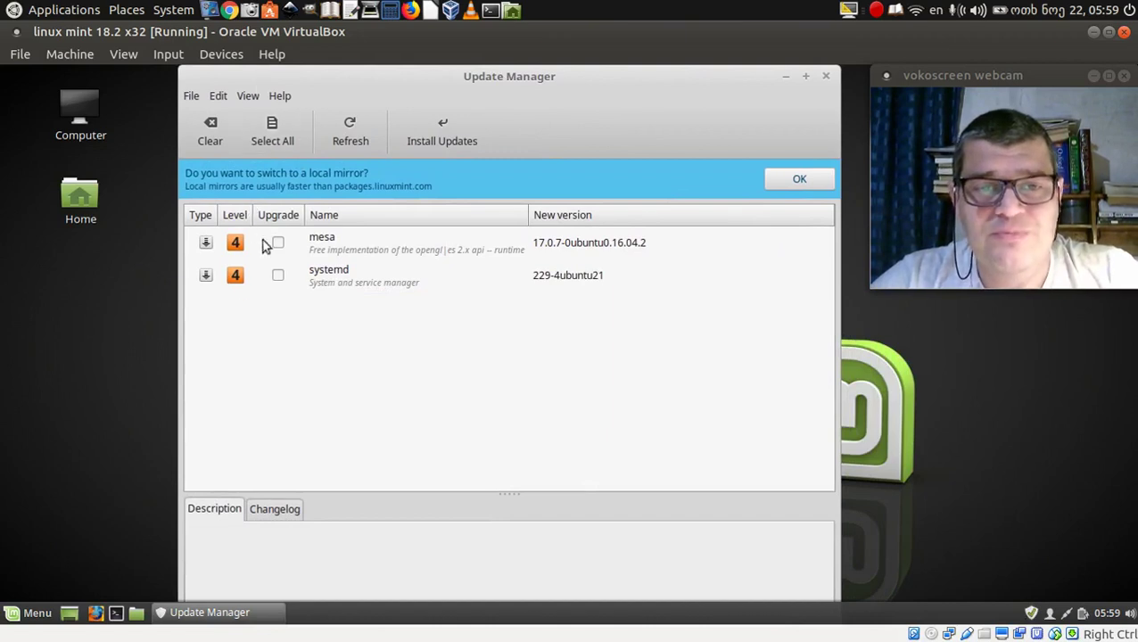
# Step: Refresh the list of available updates and accept the suggestion to switch to a local mirror
pyautogui.click(349, 127)
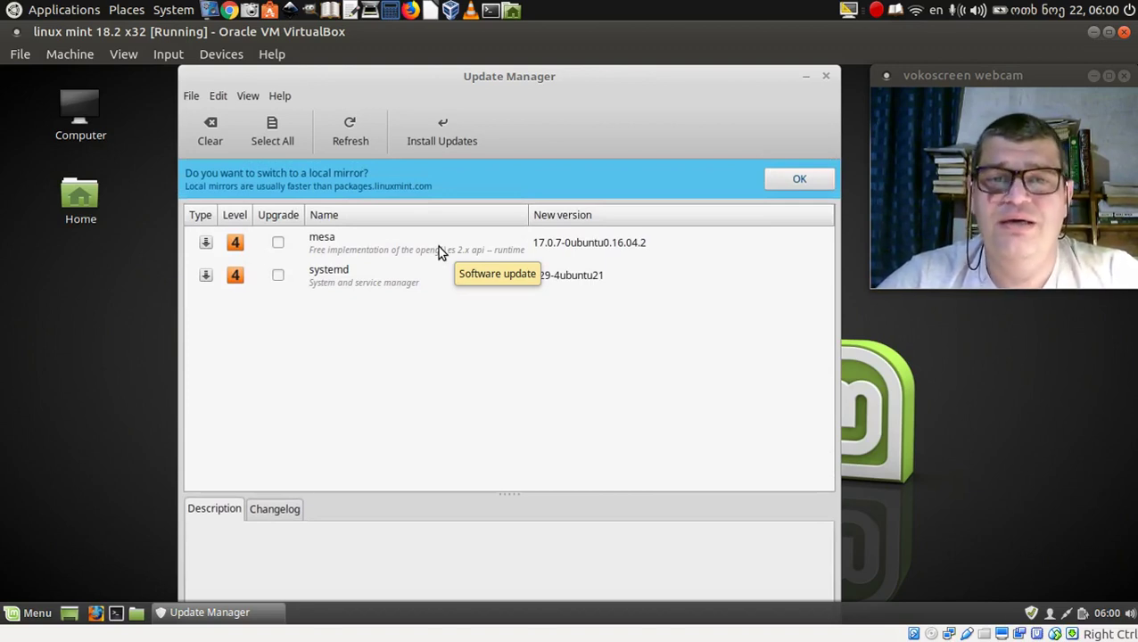
pyautogui.click(778, 187)
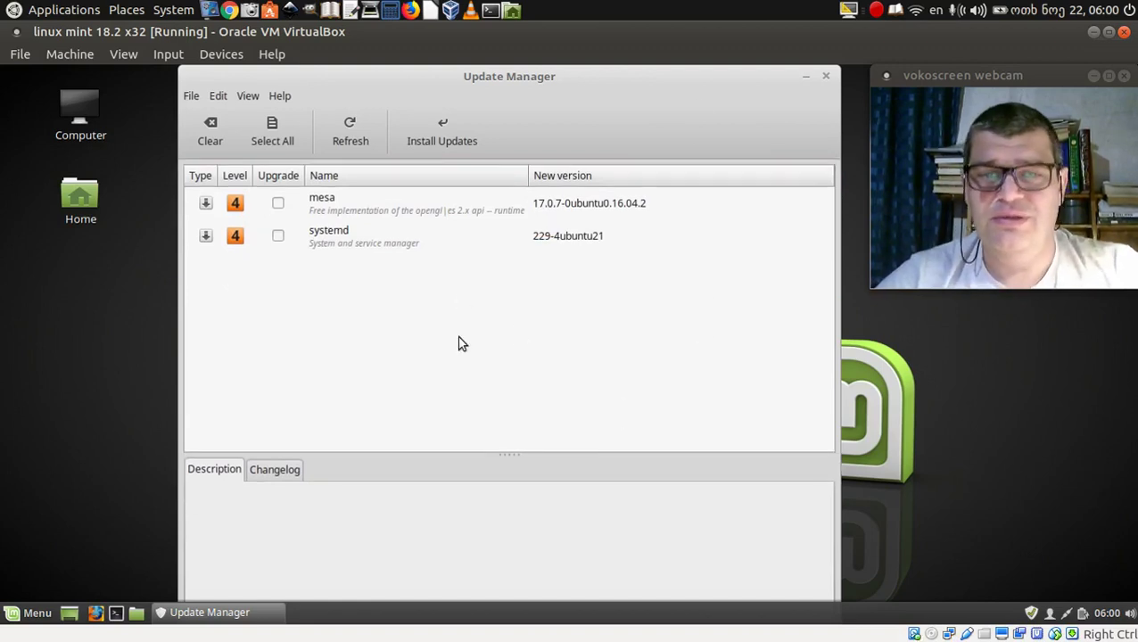
pyautogui.click(586, 410)
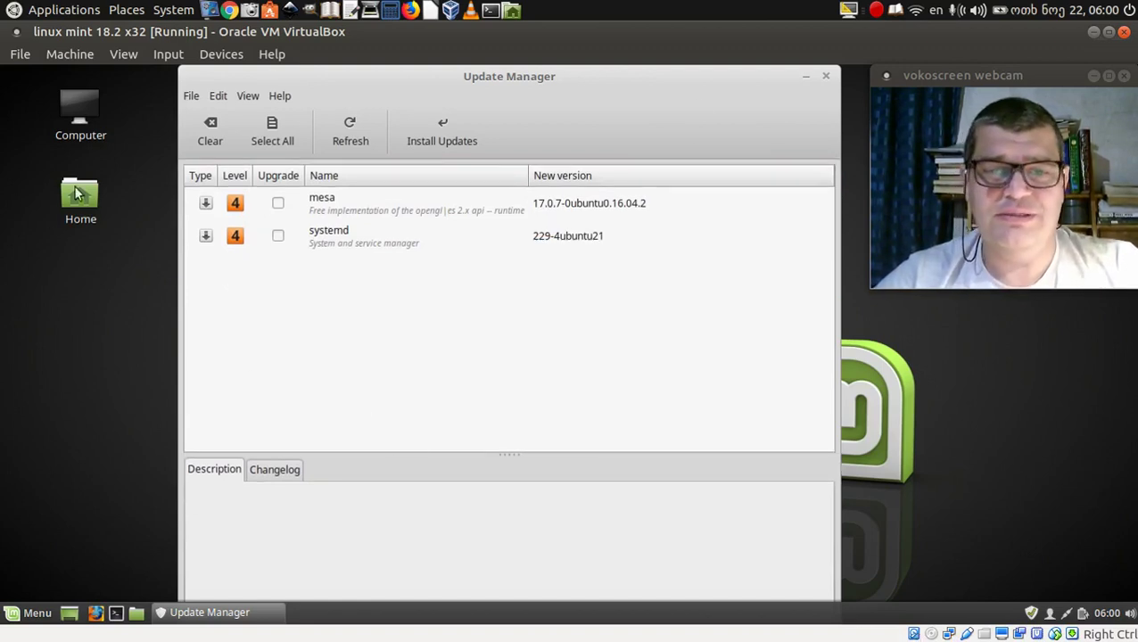
# Step: Locate the kernel update selection option, and switch to Firefox to read the Linux Mint 18.3 "Sylvia" Cinnamon BETA post's requirements and upgrade instructions
pyautogui.click(220, 96)
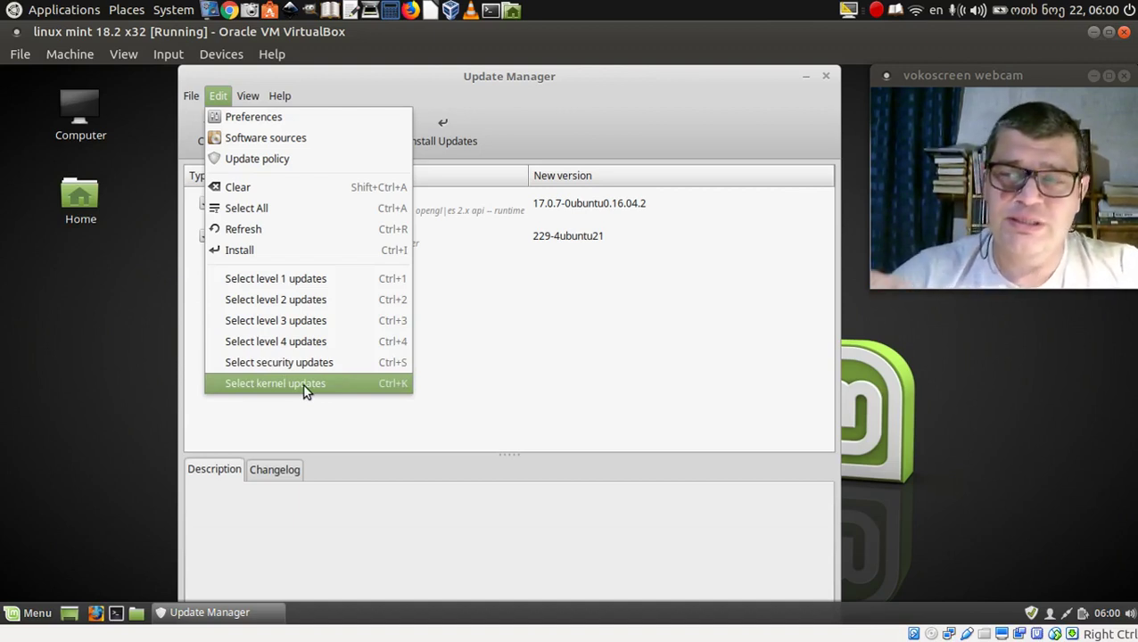
pyautogui.moveTo(104, 635)
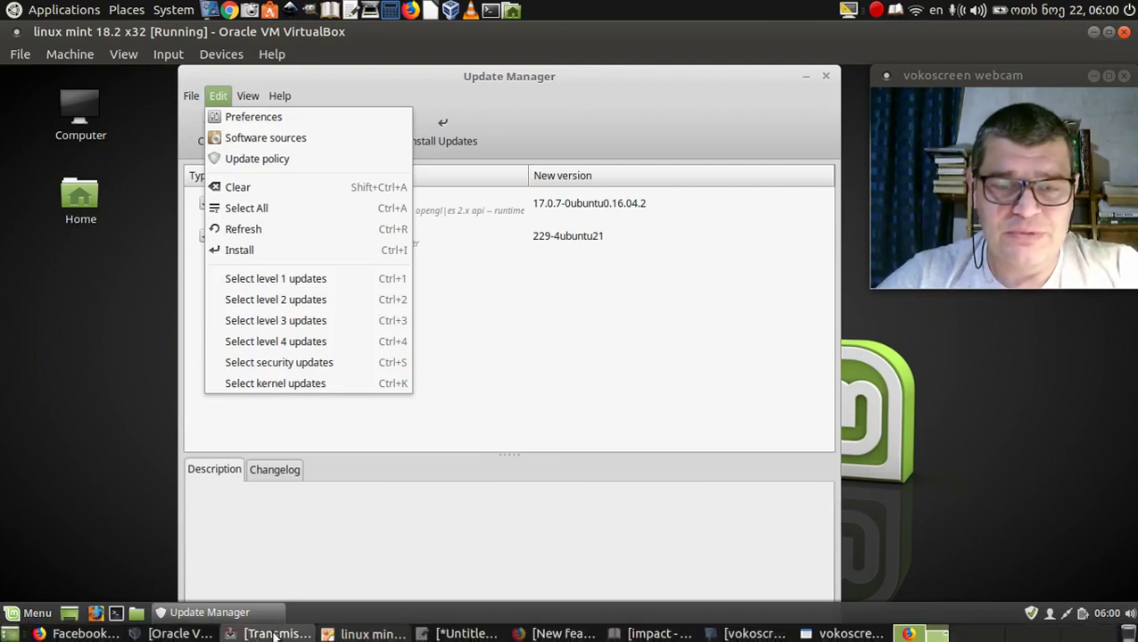
pyautogui.click(560, 634)
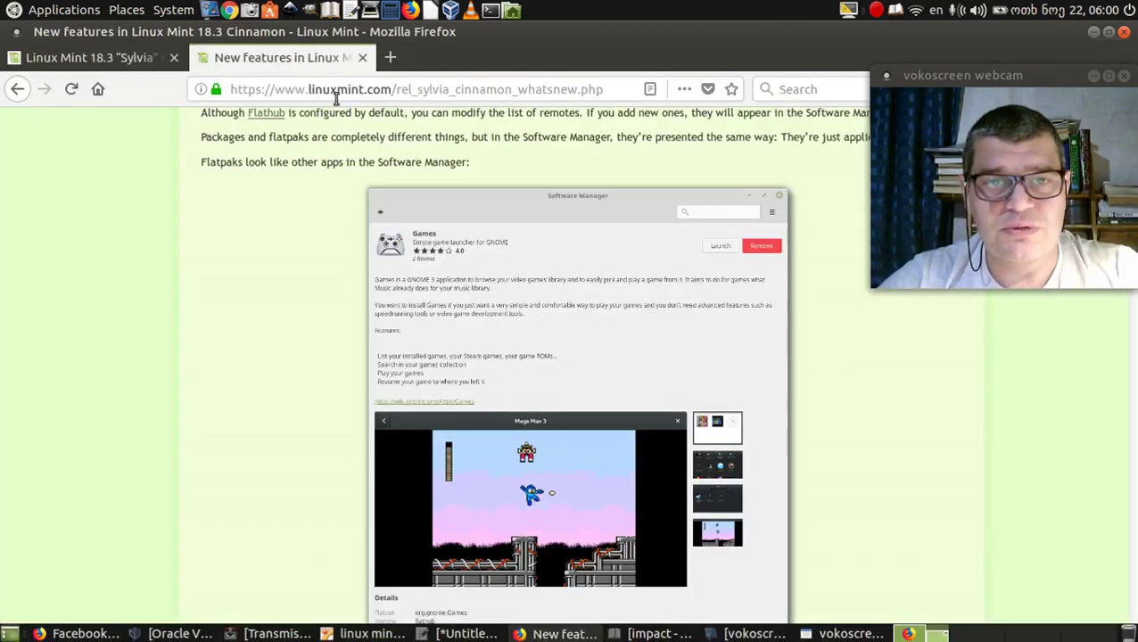
pyautogui.click(89, 57)
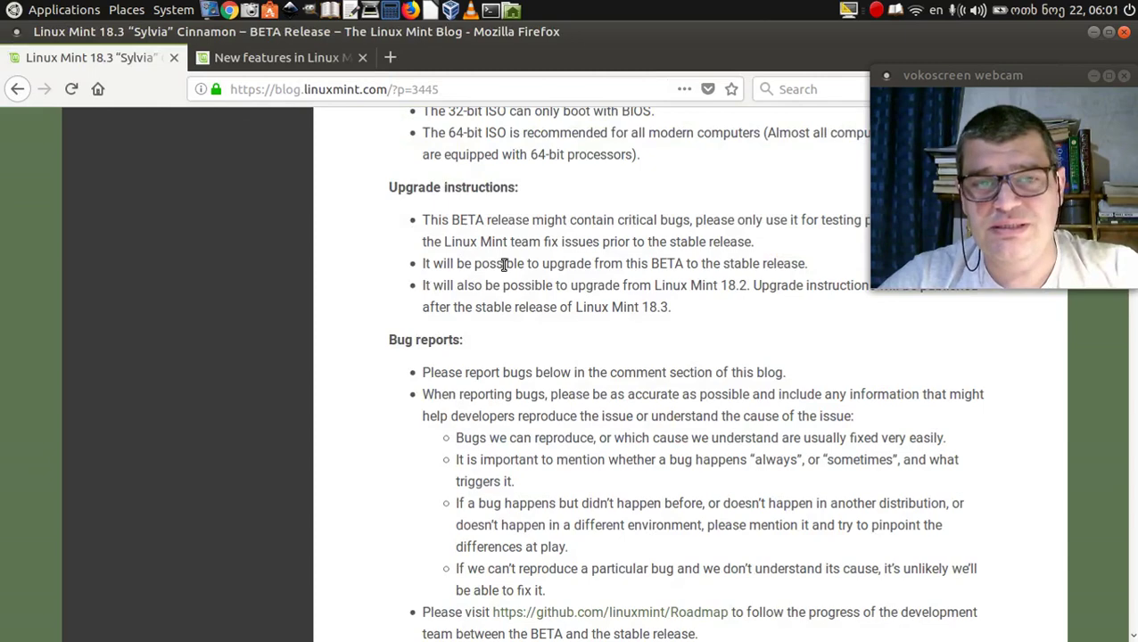
pyautogui.scroll(2, 498, 263)
pyautogui.scroll(5, 498, 264)
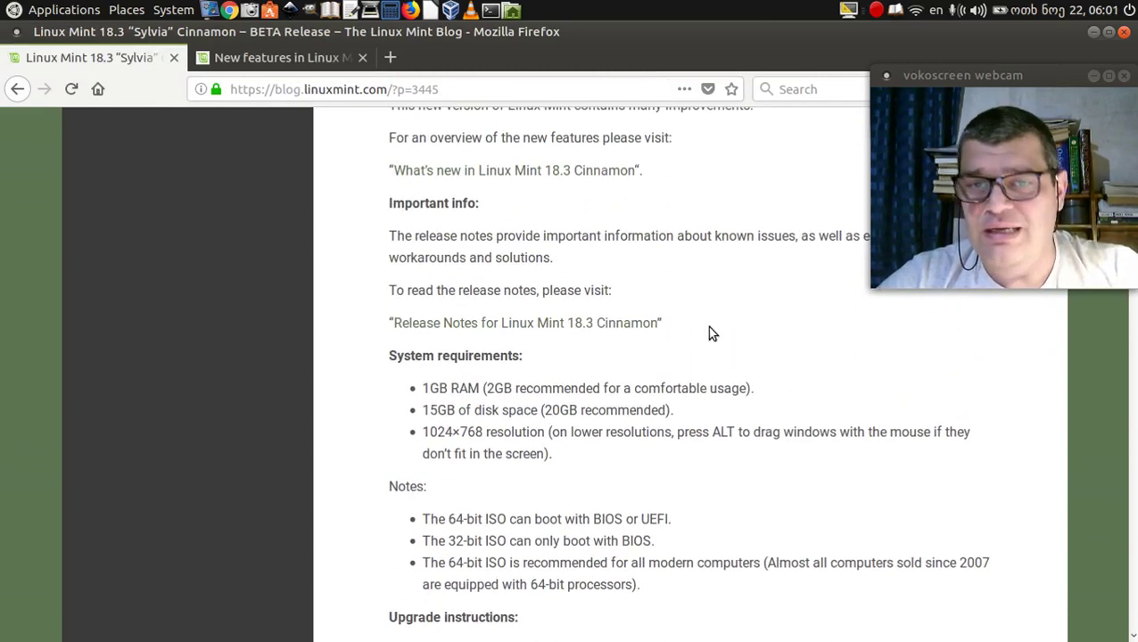
# Step: Restore the Firefox window from its maximized state, move it to the screen corner and enlarge it
pyautogui.click(1109, 31)
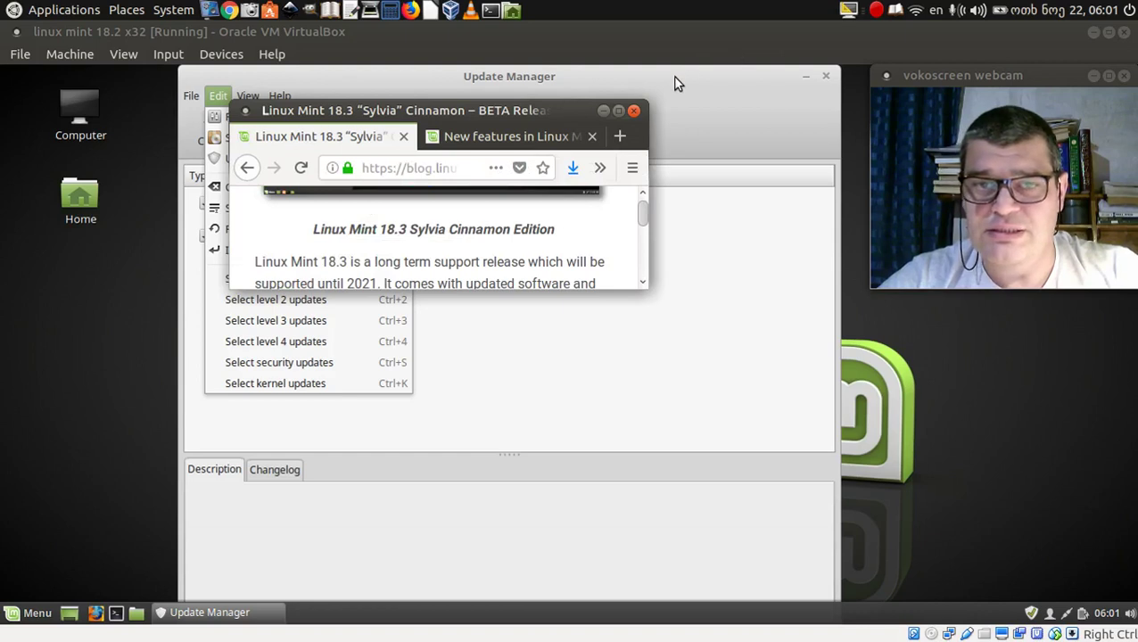
pyautogui.click(629, 78)
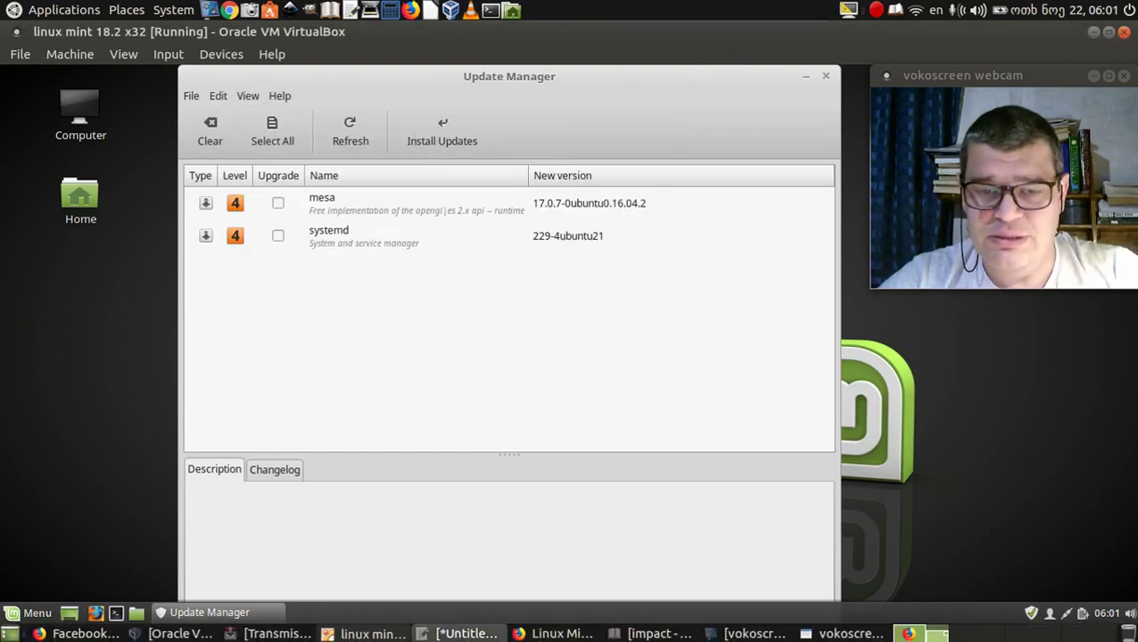
pyautogui.click(554, 634)
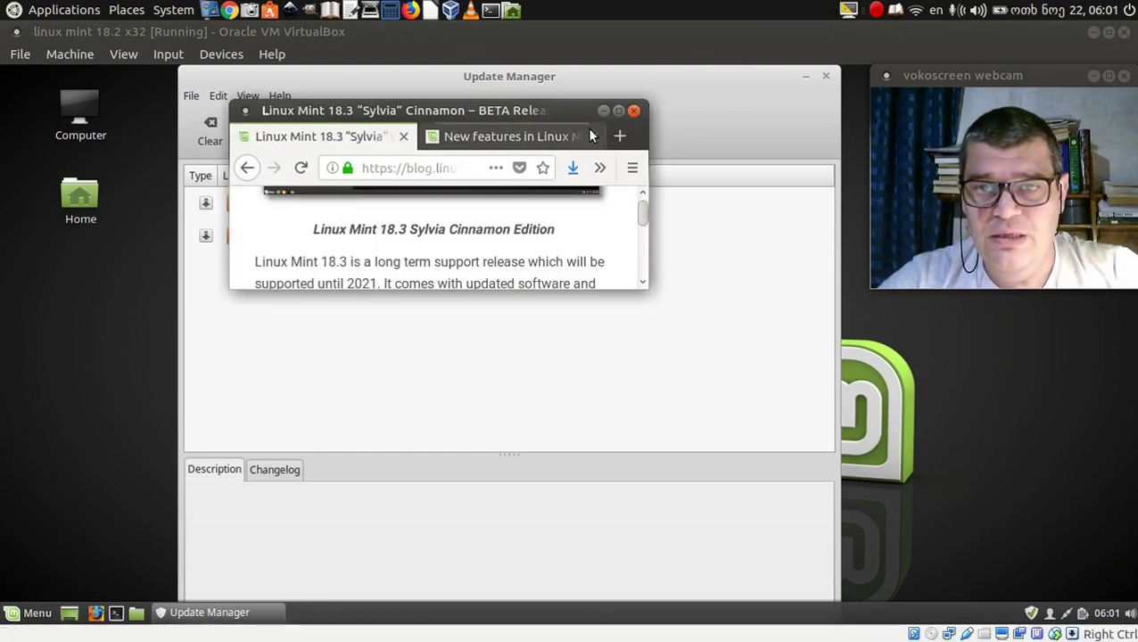
pyautogui.moveTo(240, 108); pyautogui.dragTo(1, 23)
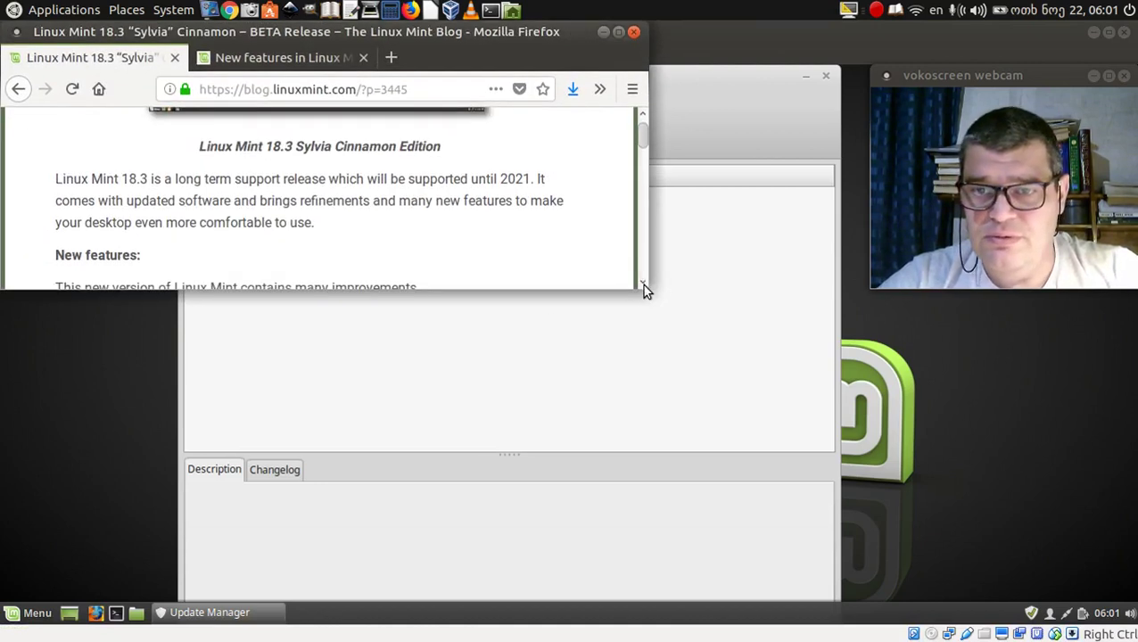
pyautogui.moveTo(646, 288); pyautogui.dragTo(857, 604)
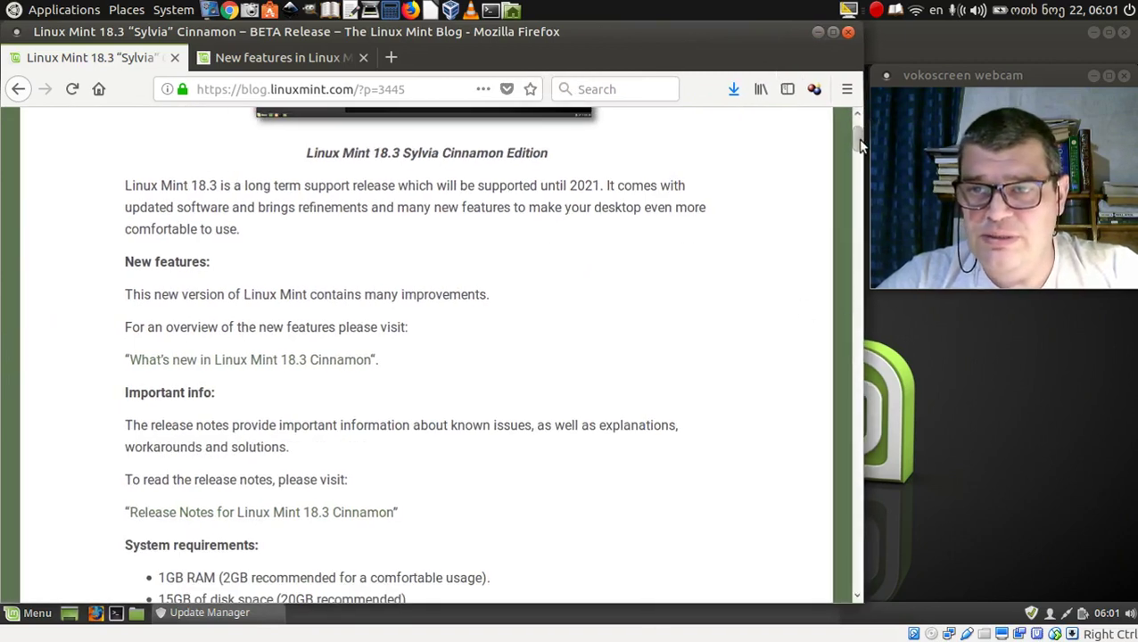
# Step: Read the heading and opening part of the Linux Mint 18.3 "Sylvia" Cinnamon BETA release post
pyautogui.moveTo(859, 140); pyautogui.dragTo(859, 126)
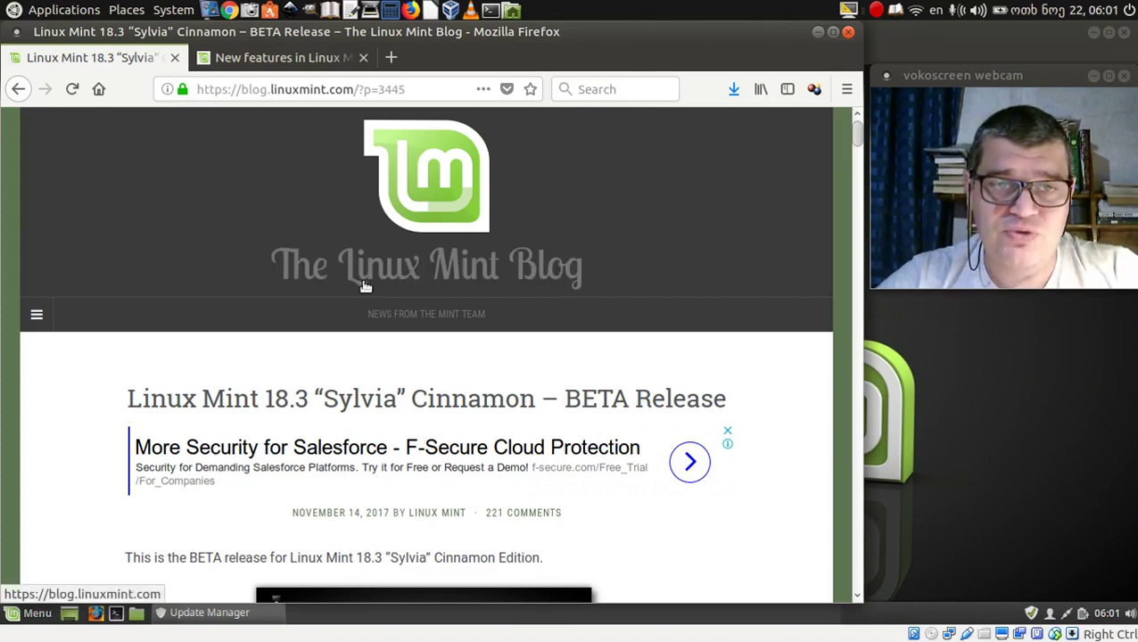
pyautogui.scroll(-5, 345, 337)
pyautogui.scroll(2, 346, 376)
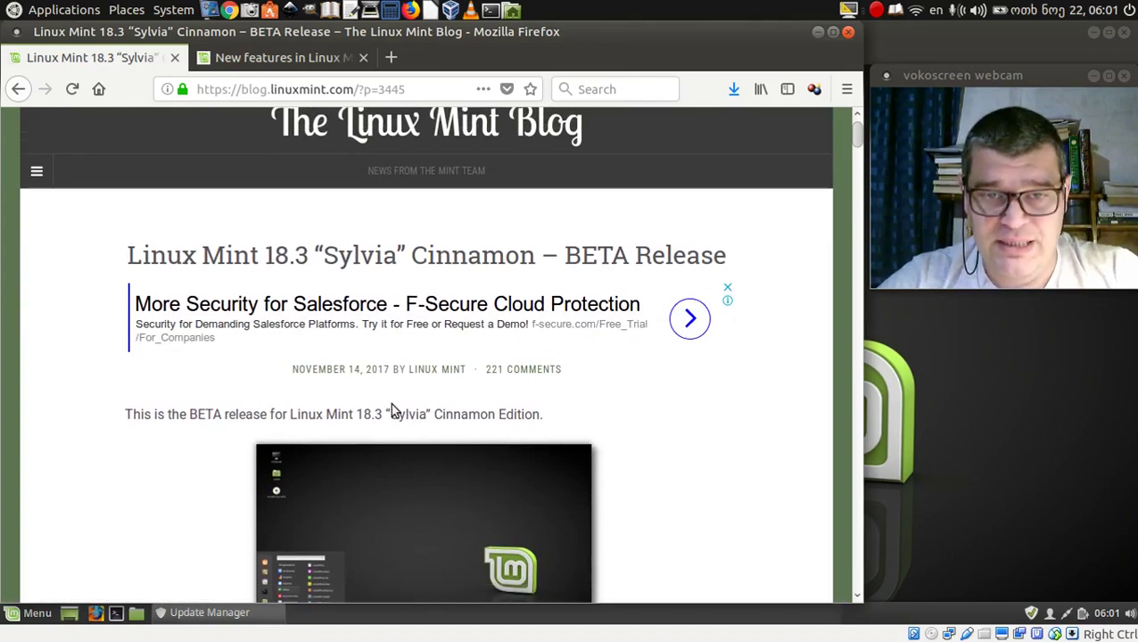
# Step: Return to the Linux Mint main page and open the Sylvia 18.3 editions from the list of all downloadable versions
pyautogui.click(16, 90)
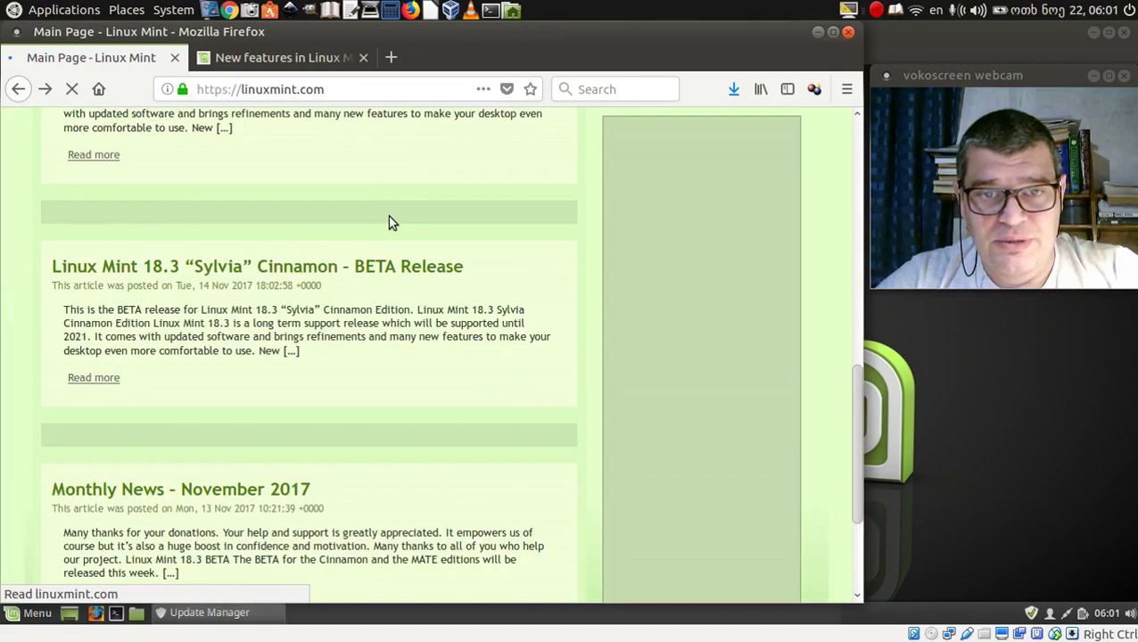
pyautogui.scroll(6, 390, 223)
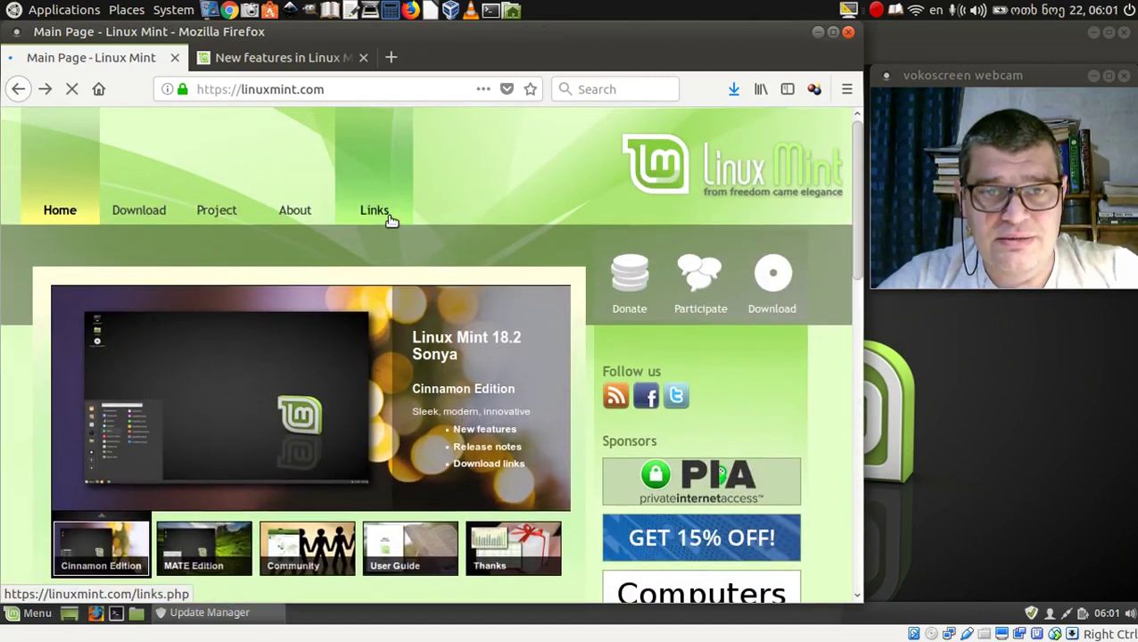
pyautogui.click(150, 214)
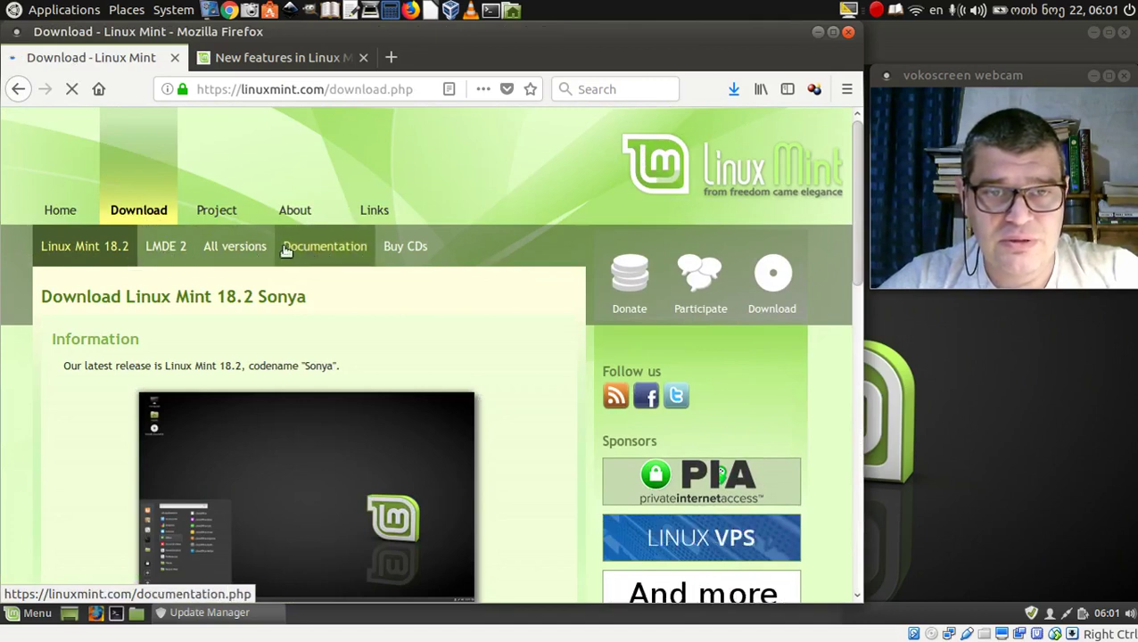
pyautogui.scroll(-3, 315, 267)
pyautogui.scroll(3, 317, 268)
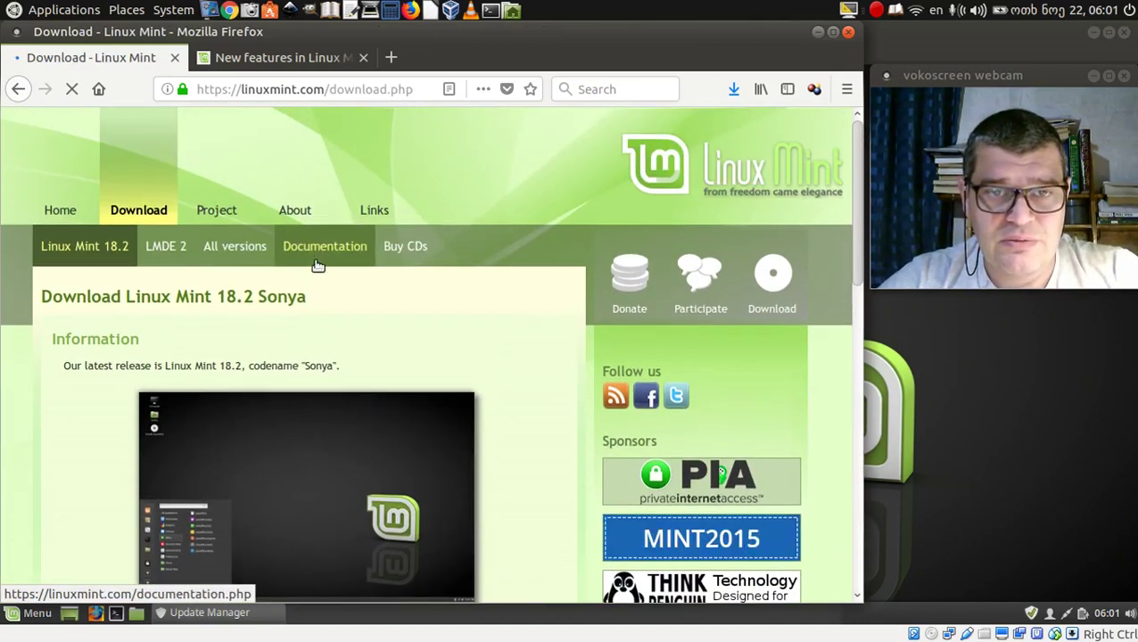
pyautogui.click(237, 248)
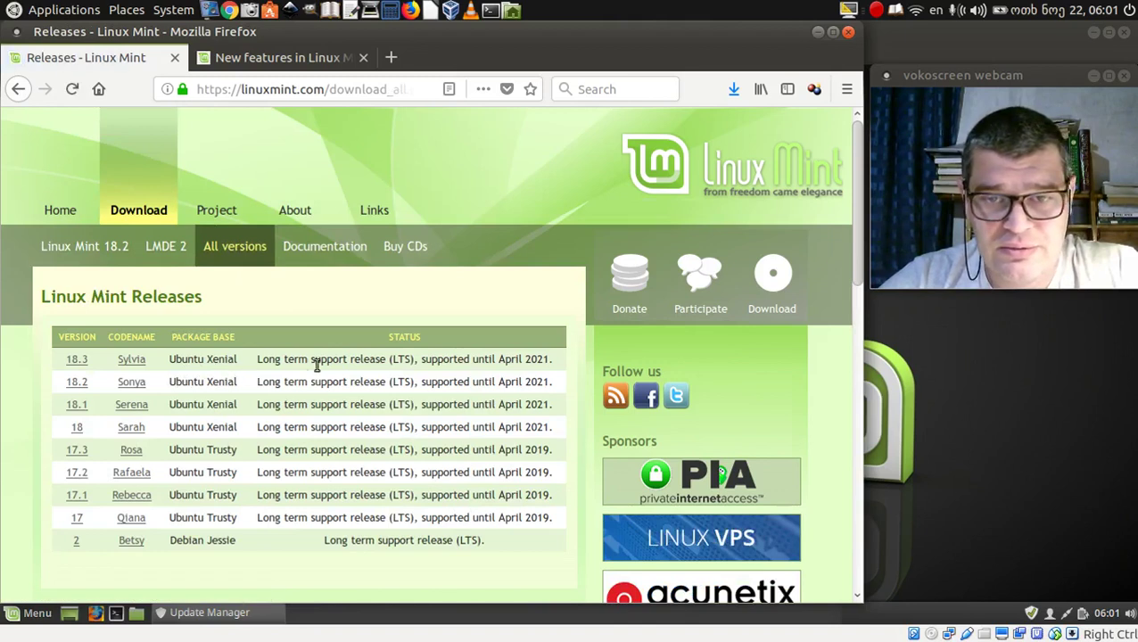
pyautogui.click(132, 360)
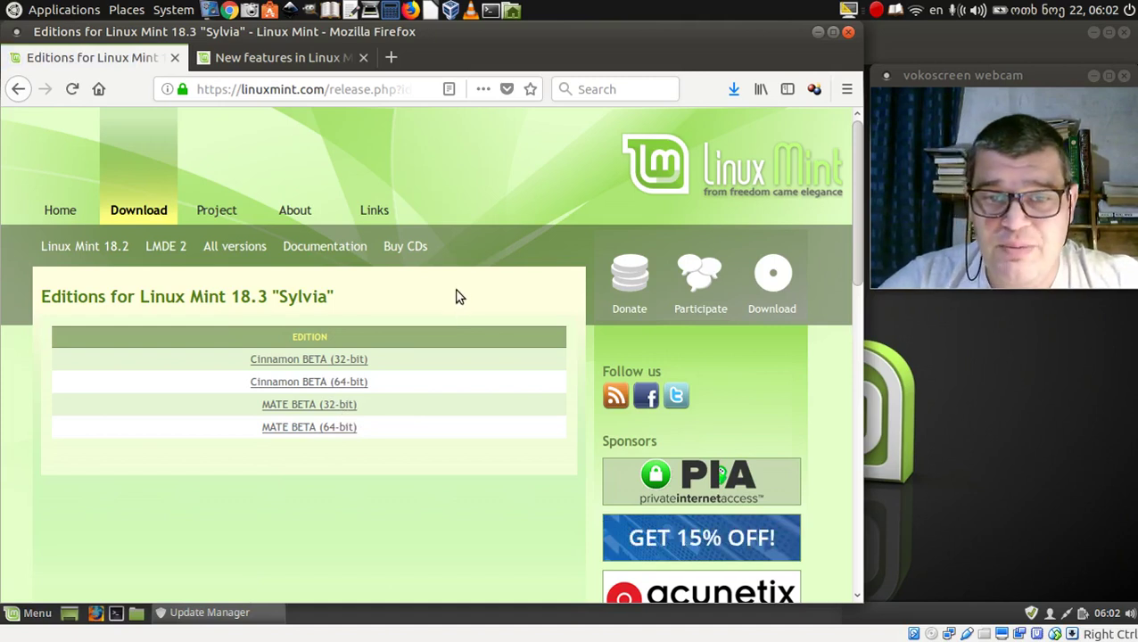
# Step: Minimize Firefox, review the kernel update selection option in the Update Manager, and close the Update Manager
pyautogui.click(818, 34)
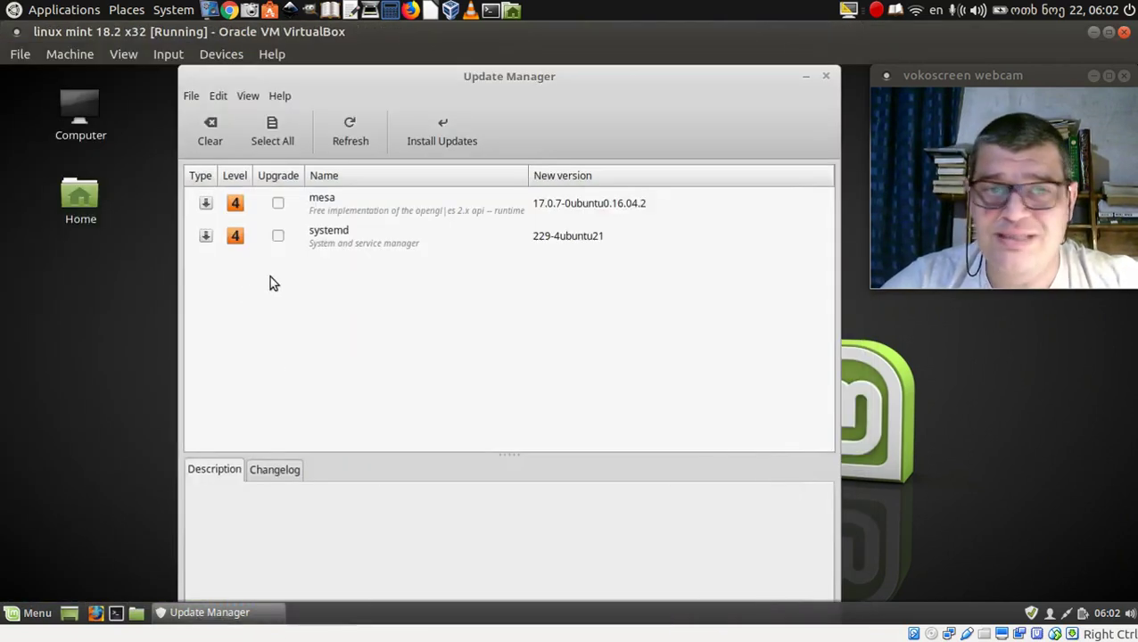
pyautogui.click(218, 98)
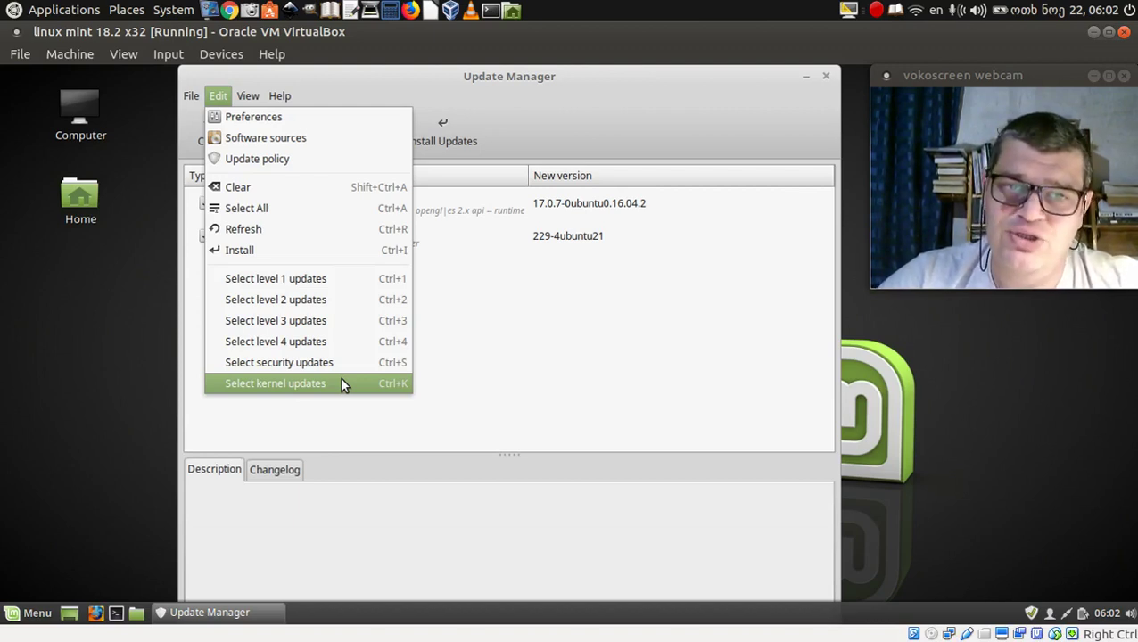
pyautogui.click(557, 77)
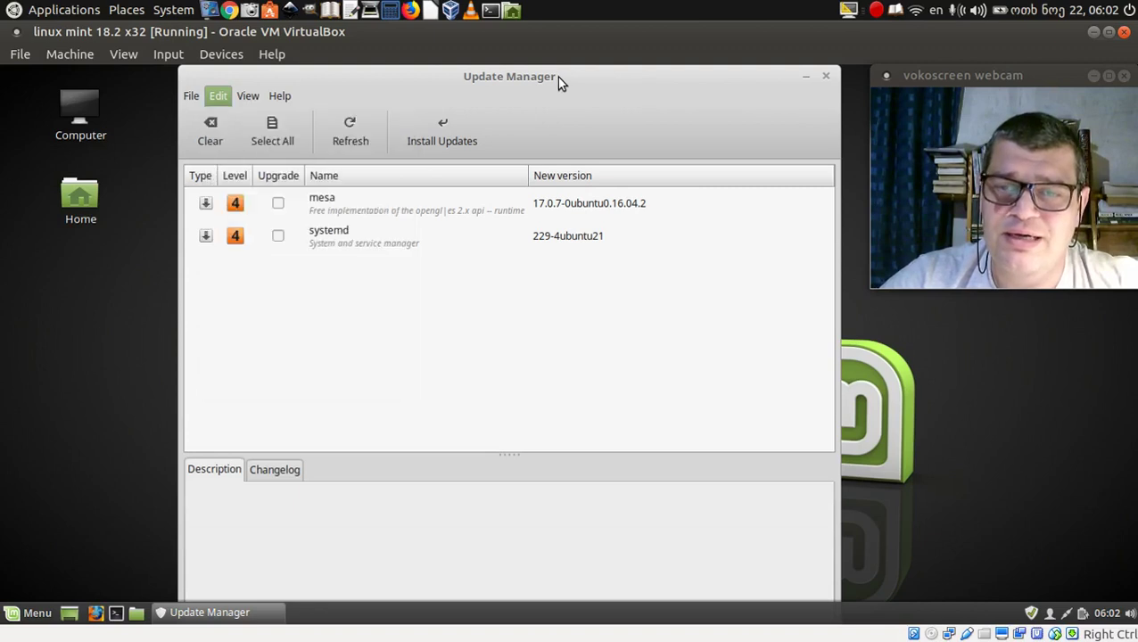
pyautogui.click(825, 78)
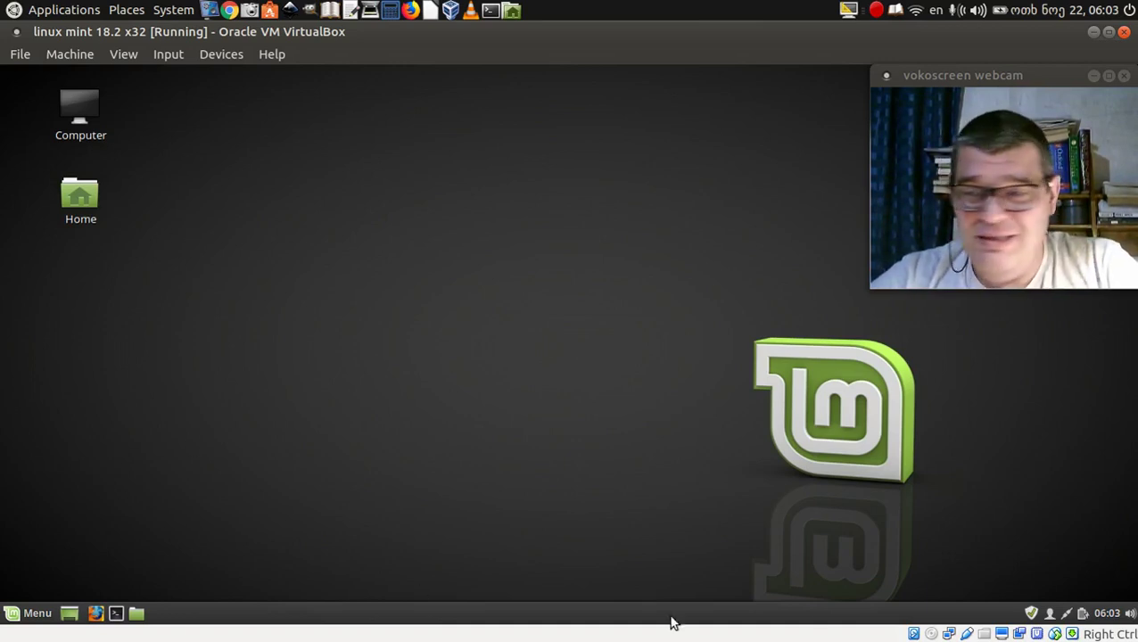
# Step: Reopen the Update Manager and open its Linux kernels list, continuing past the caution page without suppressing it for next time
pyautogui.click(1033, 614)
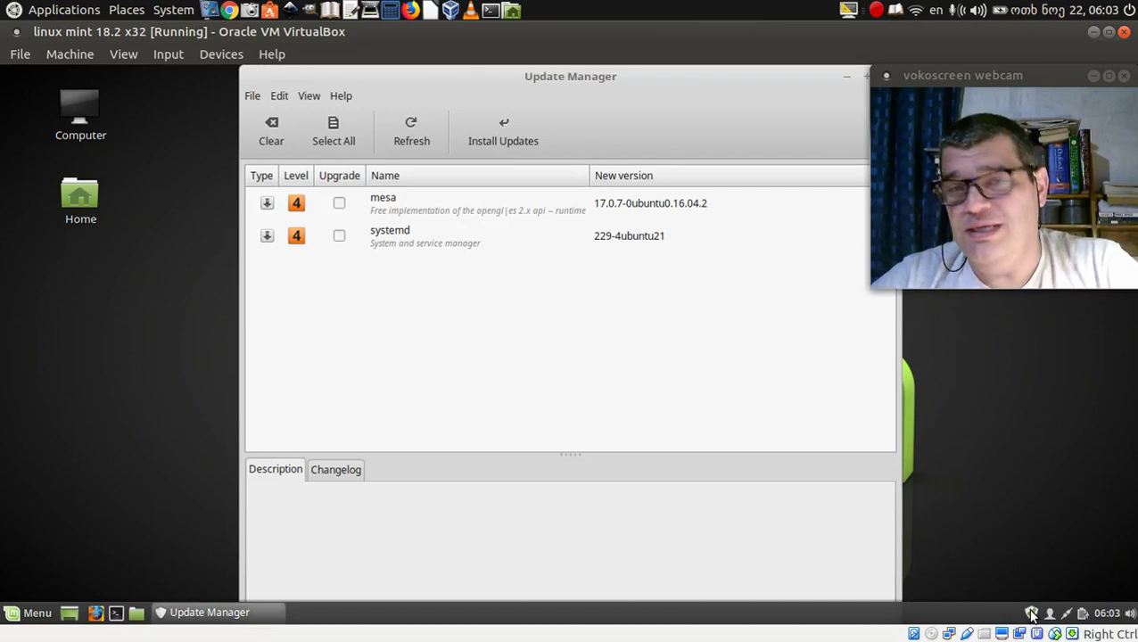
pyautogui.moveTo(582, 76); pyautogui.dragTo(505, 71)
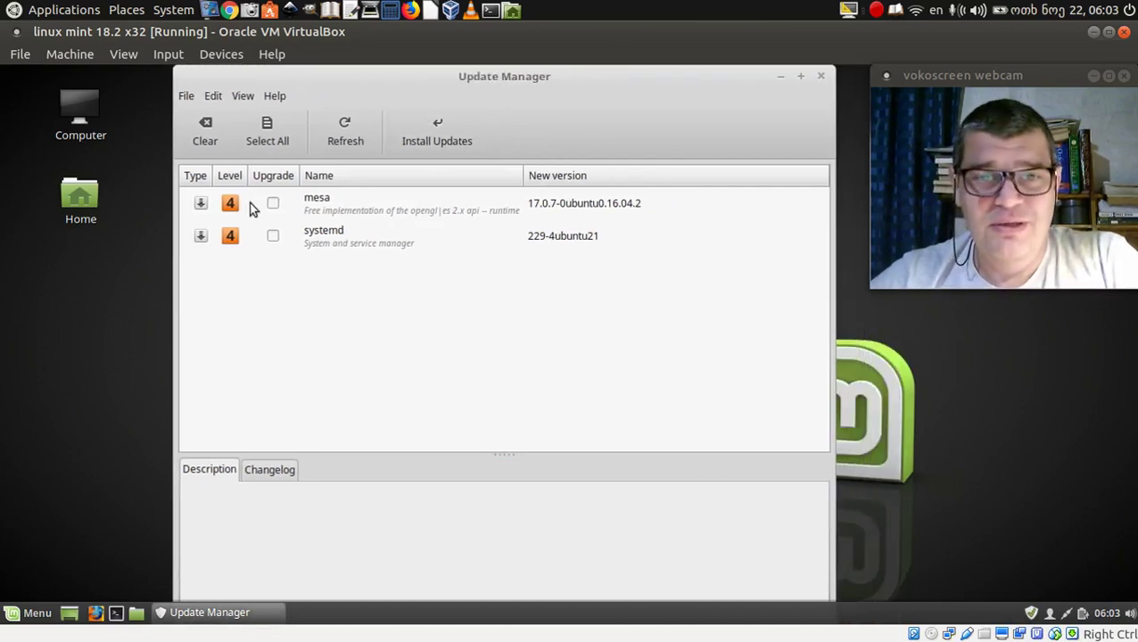
pyautogui.click(242, 98)
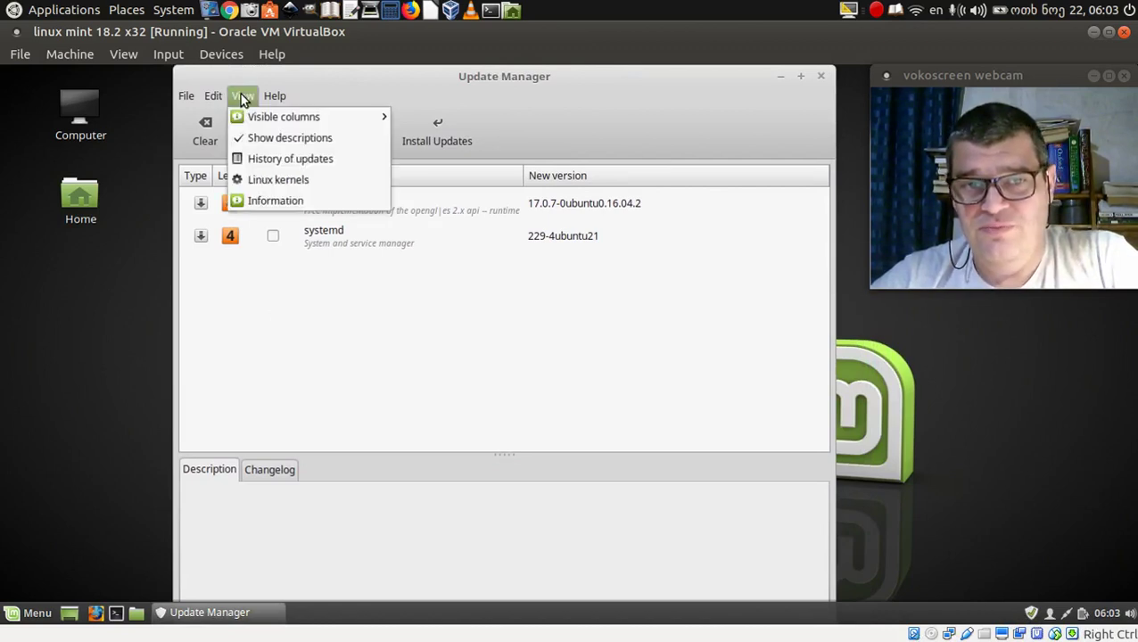
pyautogui.click(262, 184)
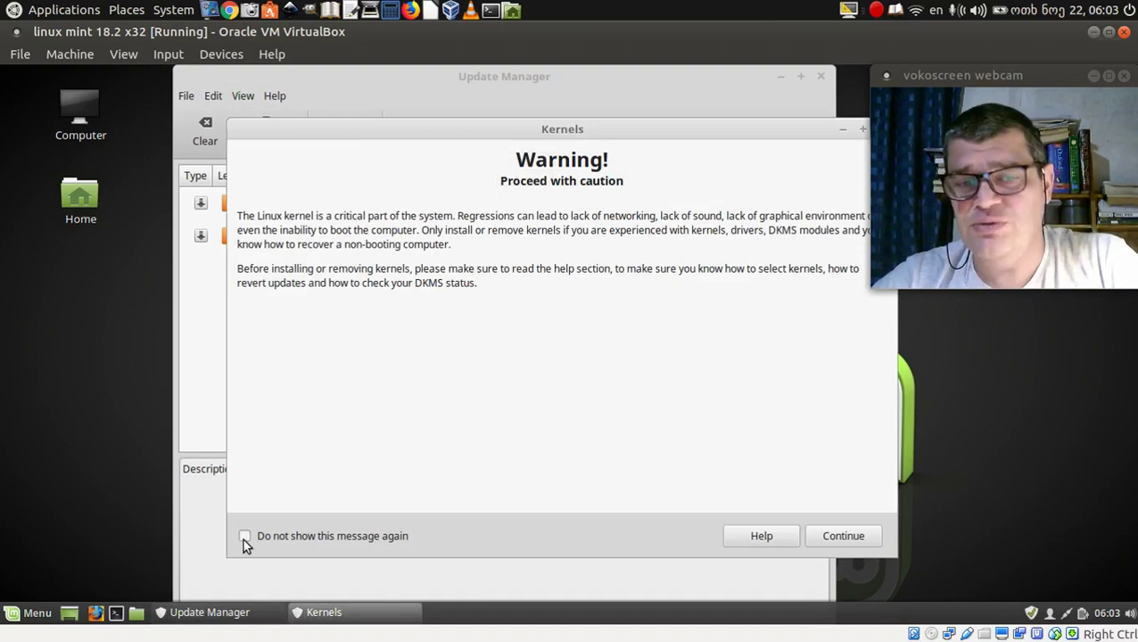
pyautogui.click(244, 539)
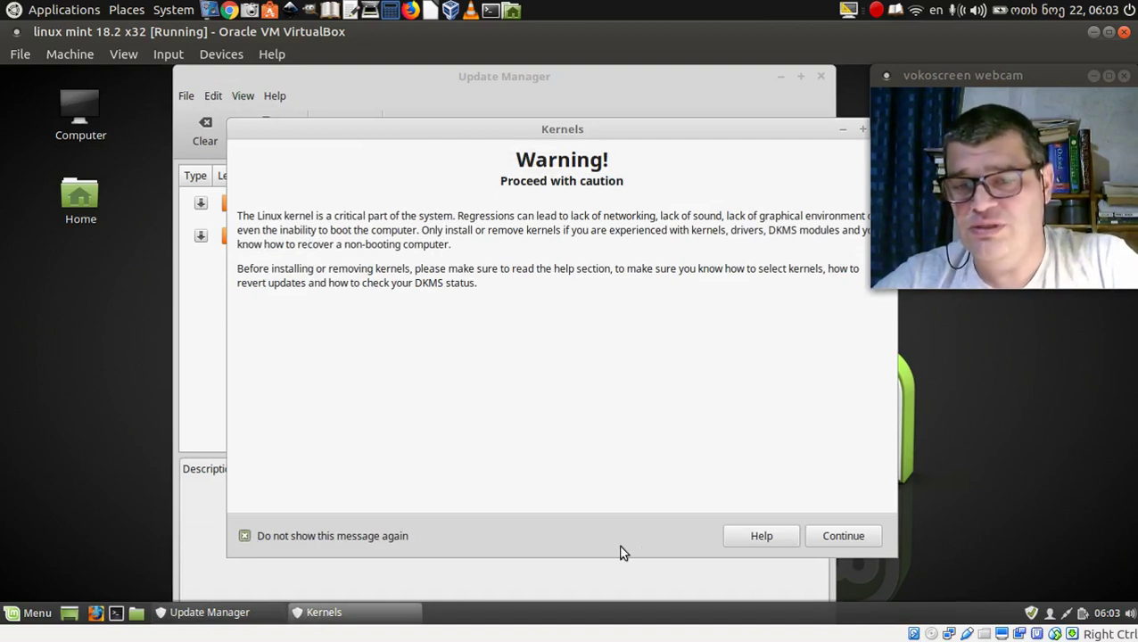
pyautogui.click(244, 537)
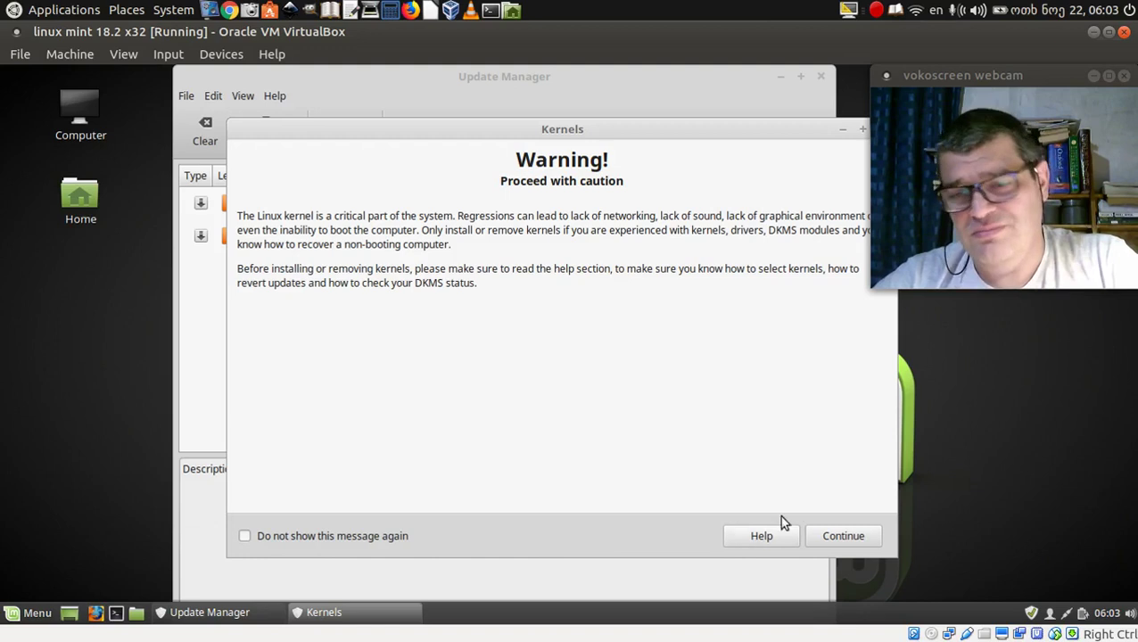
pyautogui.click(843, 536)
pyautogui.moveTo(555, 134); pyautogui.dragTo(447, 95)
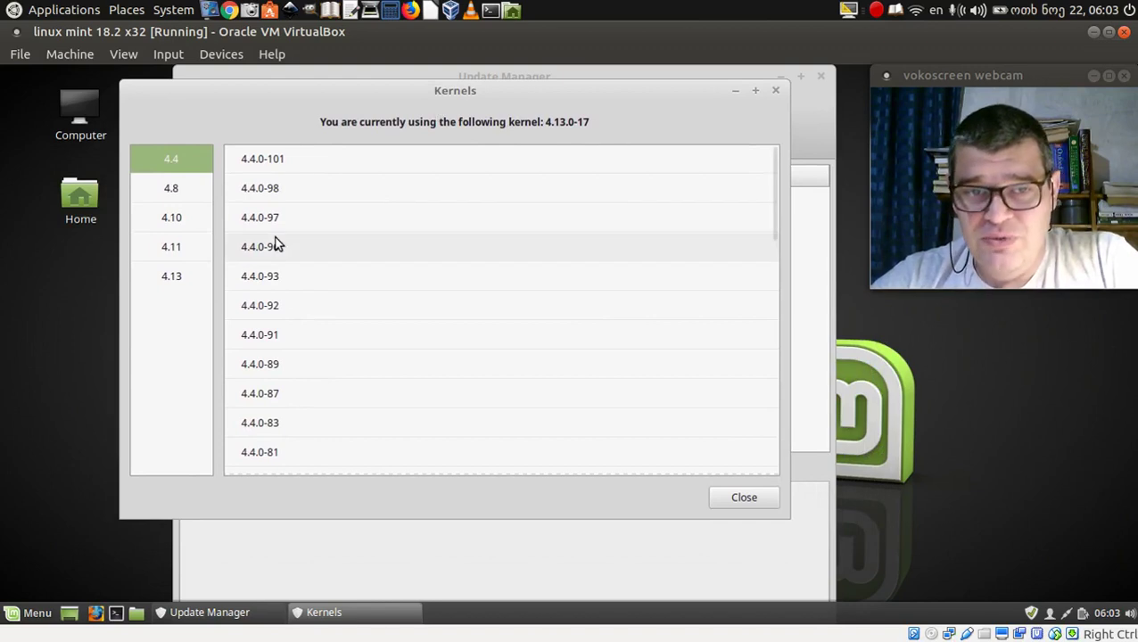
# Step: Check the 4.8 and 4.13 kernel series for installed versions and inspect the details and removal option of kernel 4.13.0-17
pyautogui.click(174, 197)
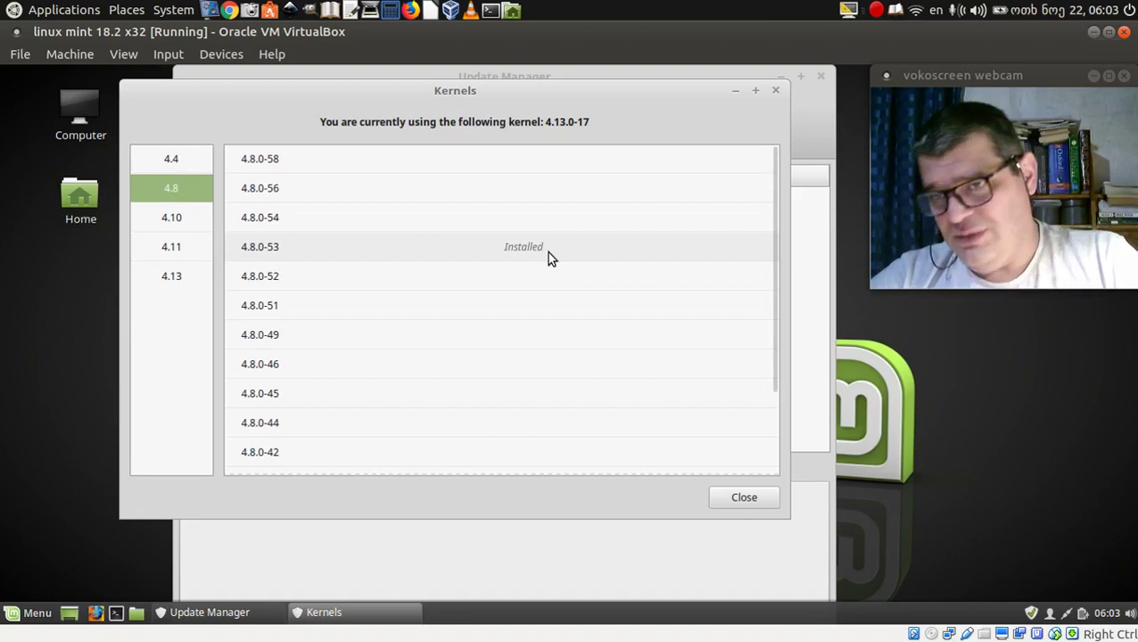
pyautogui.click(163, 278)
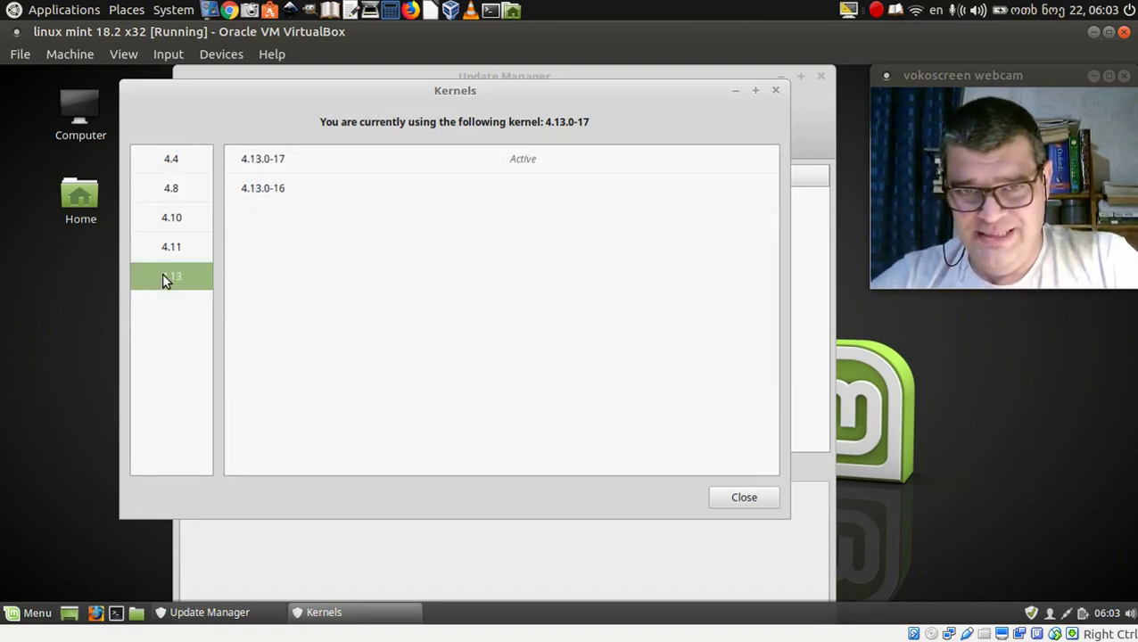
pyautogui.click(505, 162)
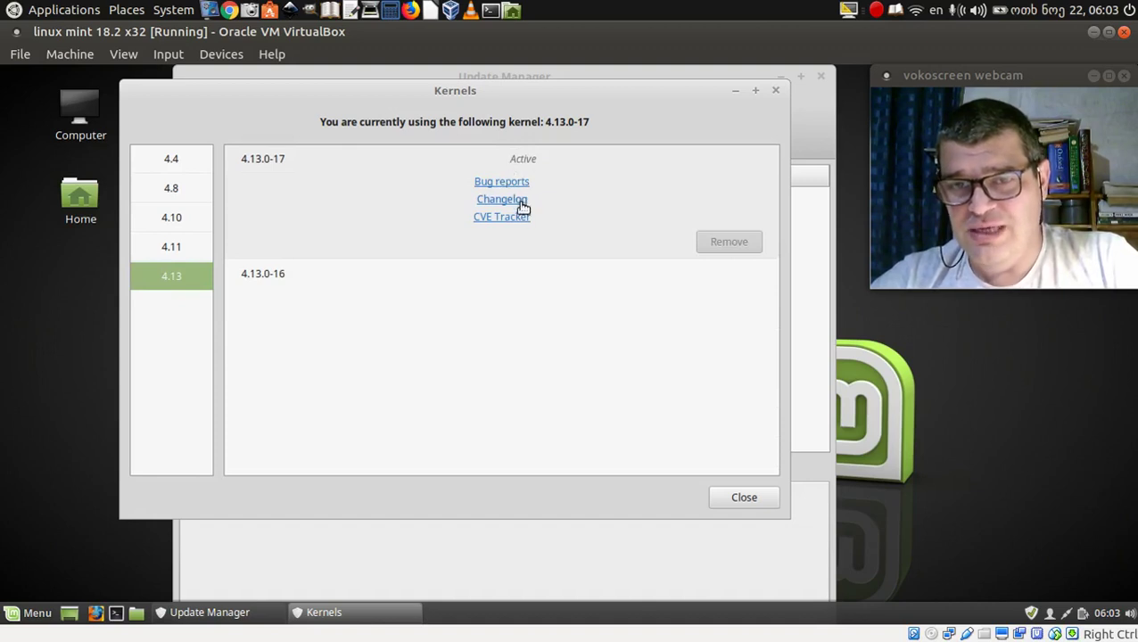
pyautogui.moveTo(738, 247)
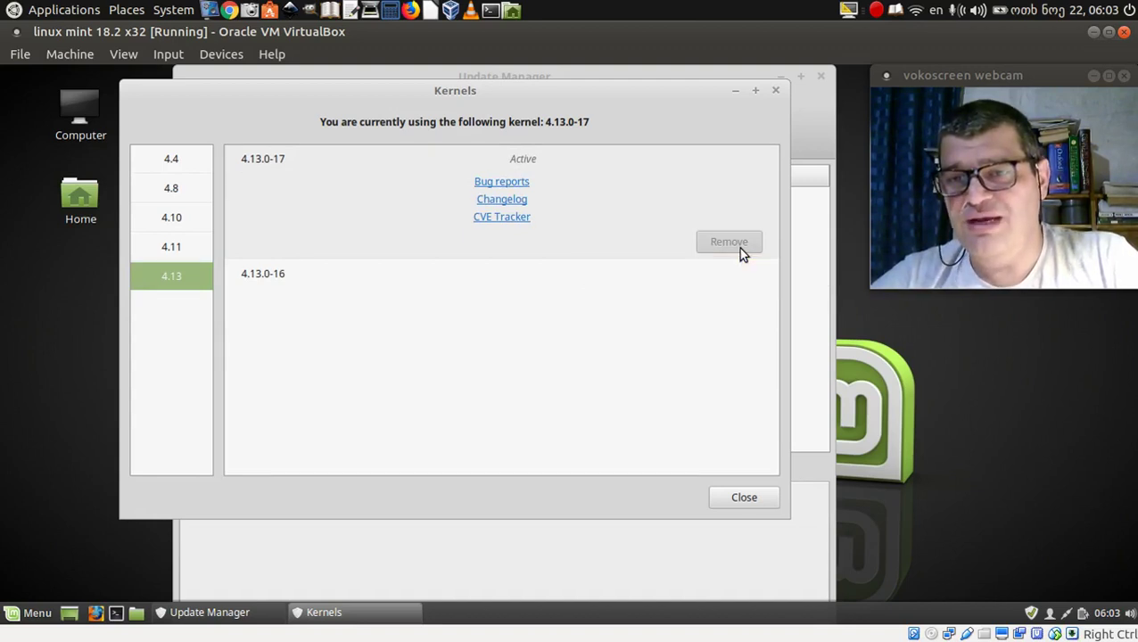
# Step: Remove the installed 4.8.0-53 kernel, authenticate with the account password, and expand the removal progress details
pyautogui.click(176, 194)
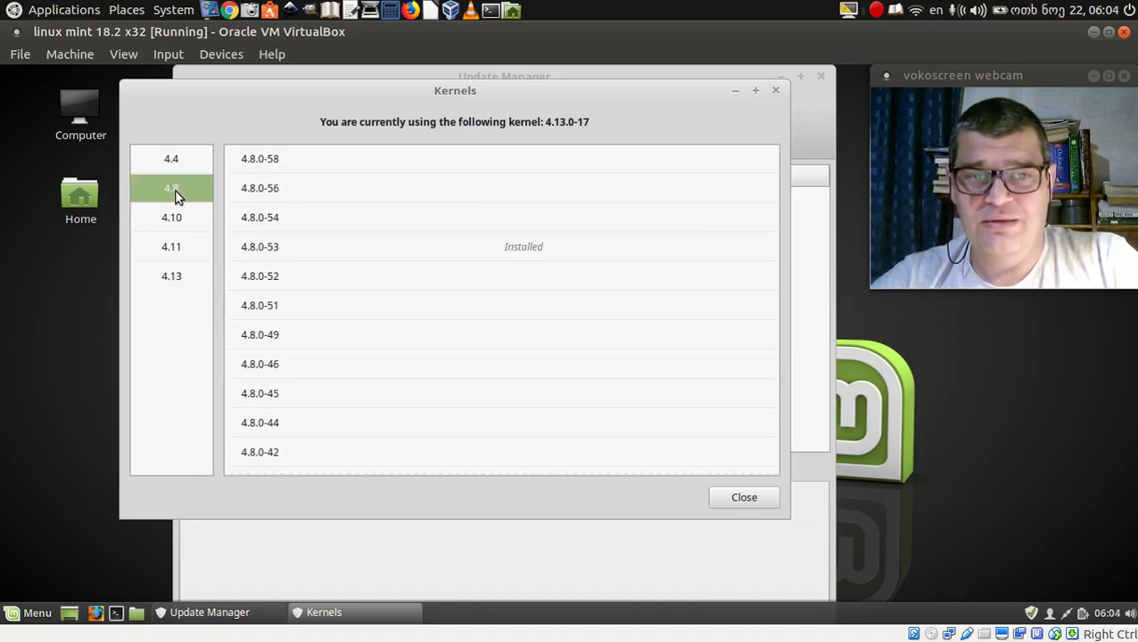
pyautogui.click(495, 255)
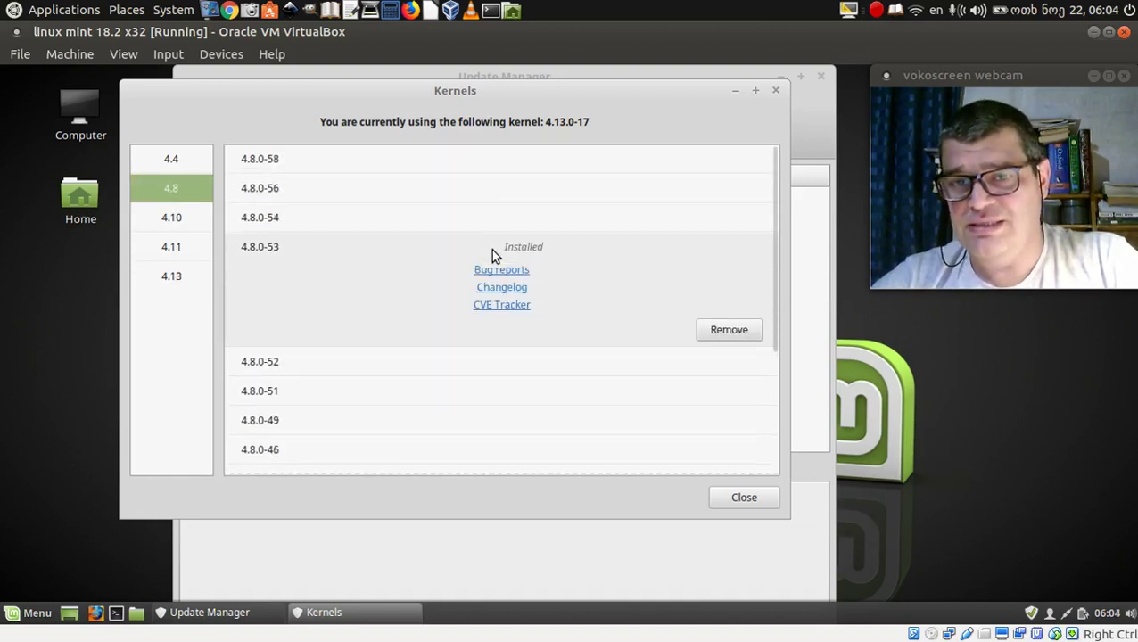
pyautogui.click(724, 332)
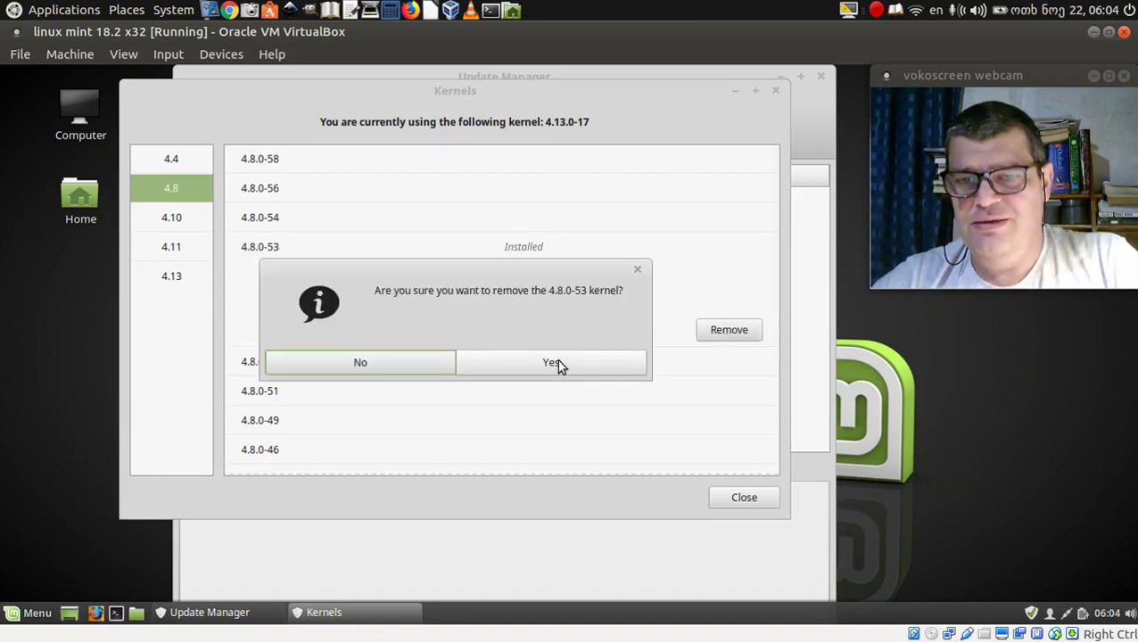
pyautogui.click(557, 363)
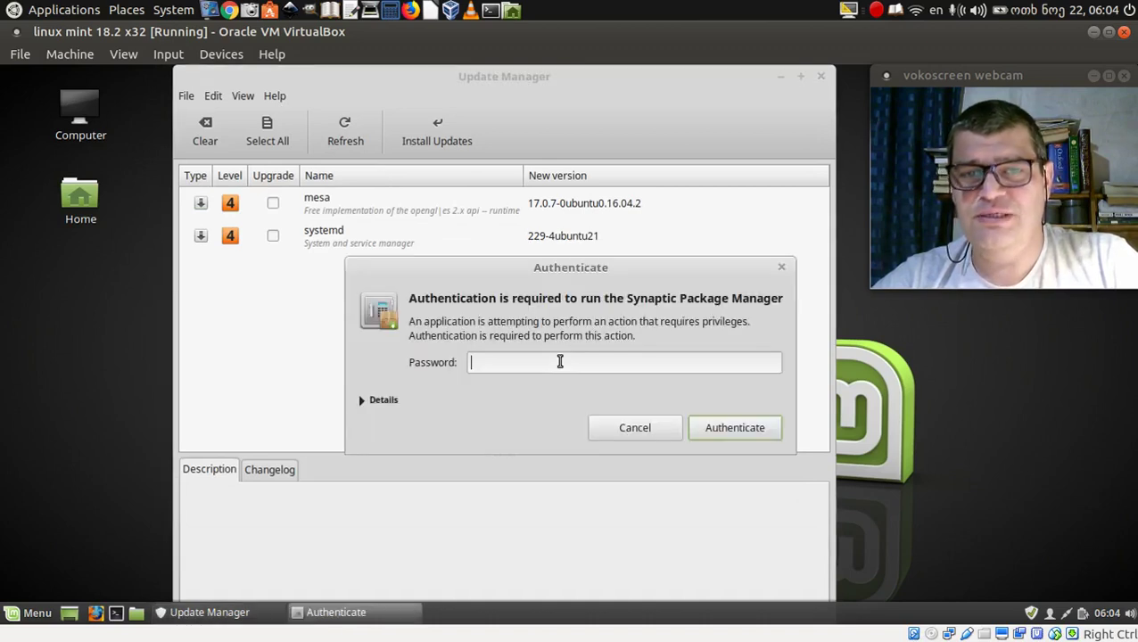
pyautogui.write('••••••••')
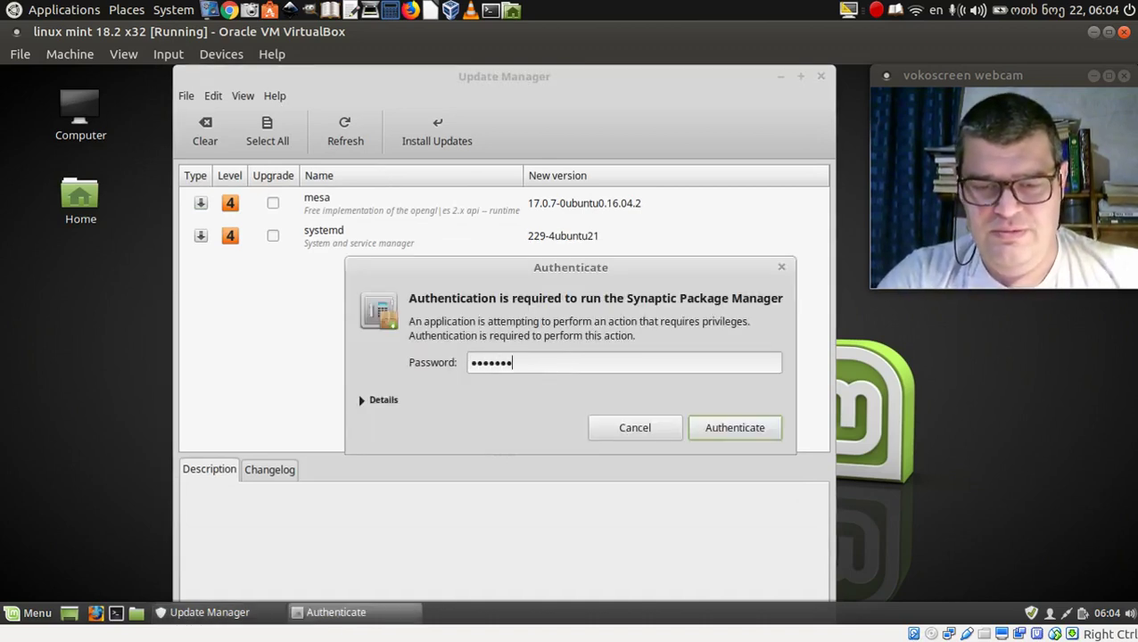
pyautogui.press('Return')
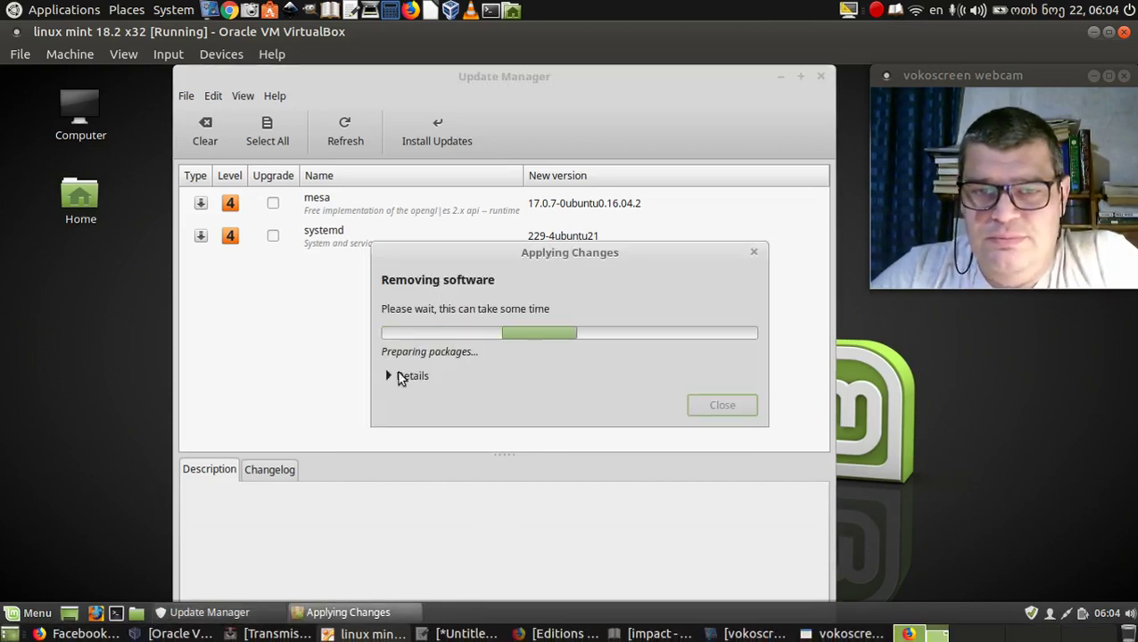
pyautogui.click(389, 375)
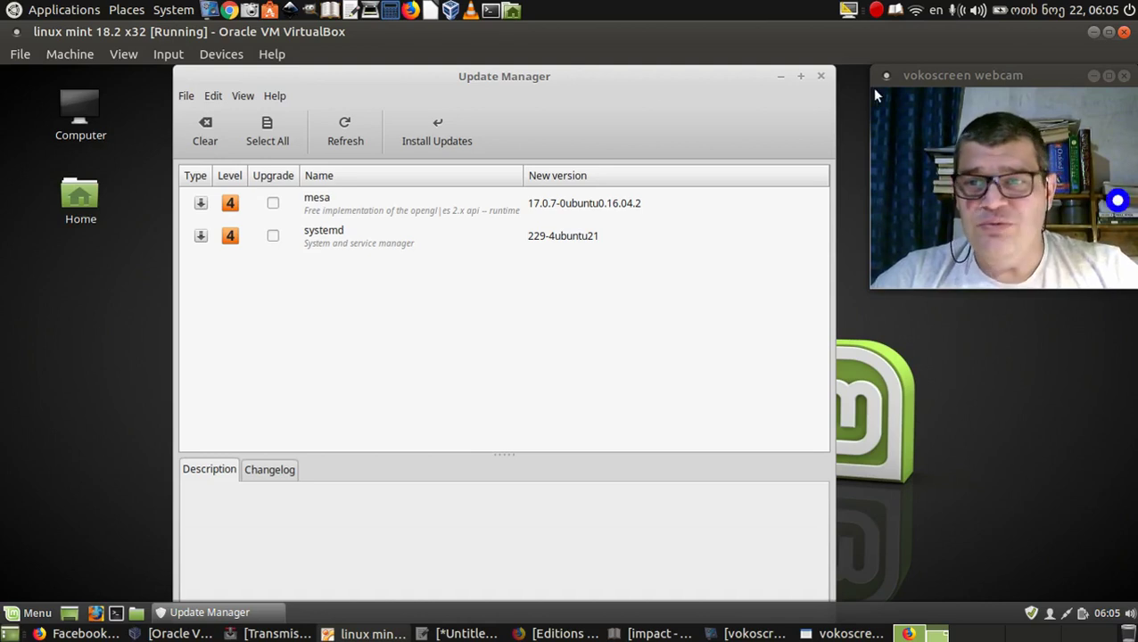
# Step: Close the Update Manager and restart the virtual machine, forcing the restart despite the unresponsive gnome-keyring-daemon
pyautogui.click(820, 76)
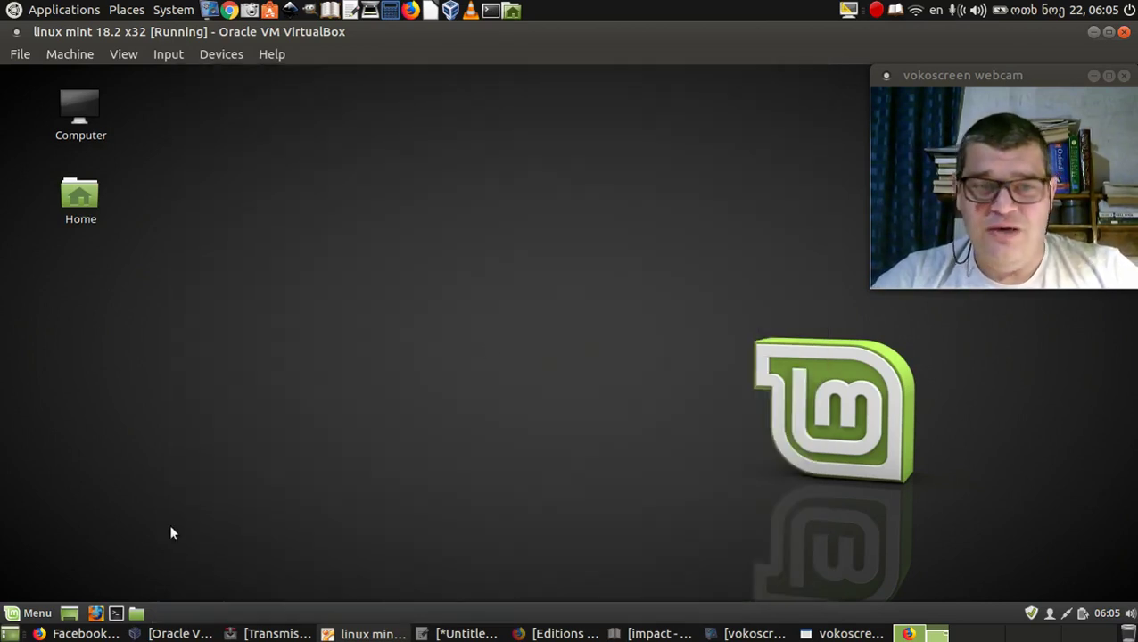
pyautogui.click(39, 613)
pyautogui.click(41, 538)
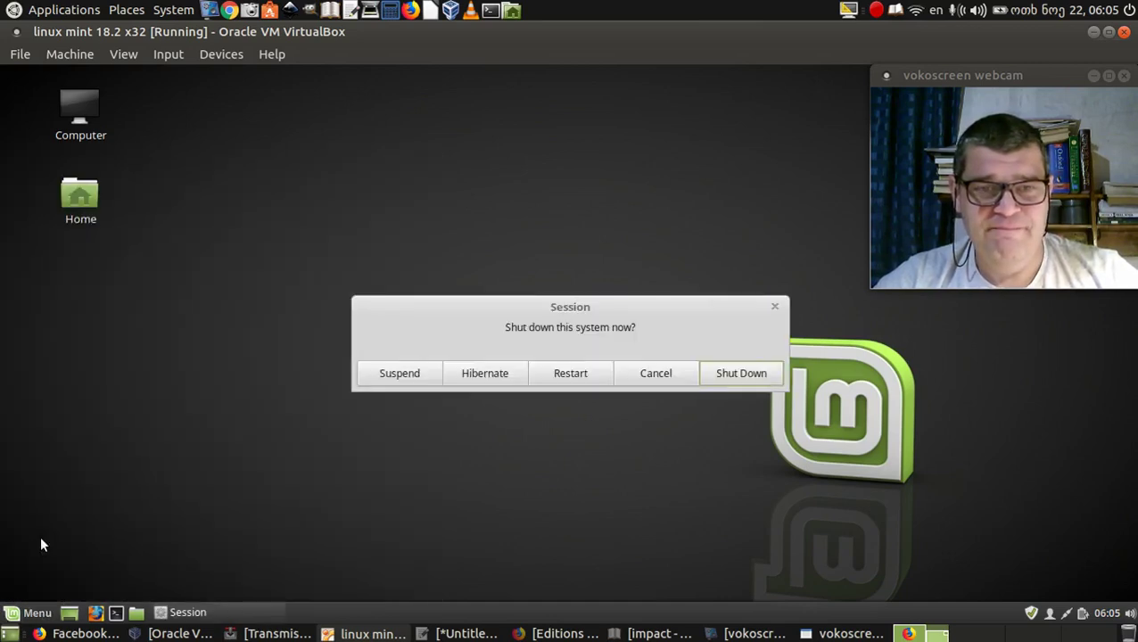
pyautogui.click(584, 373)
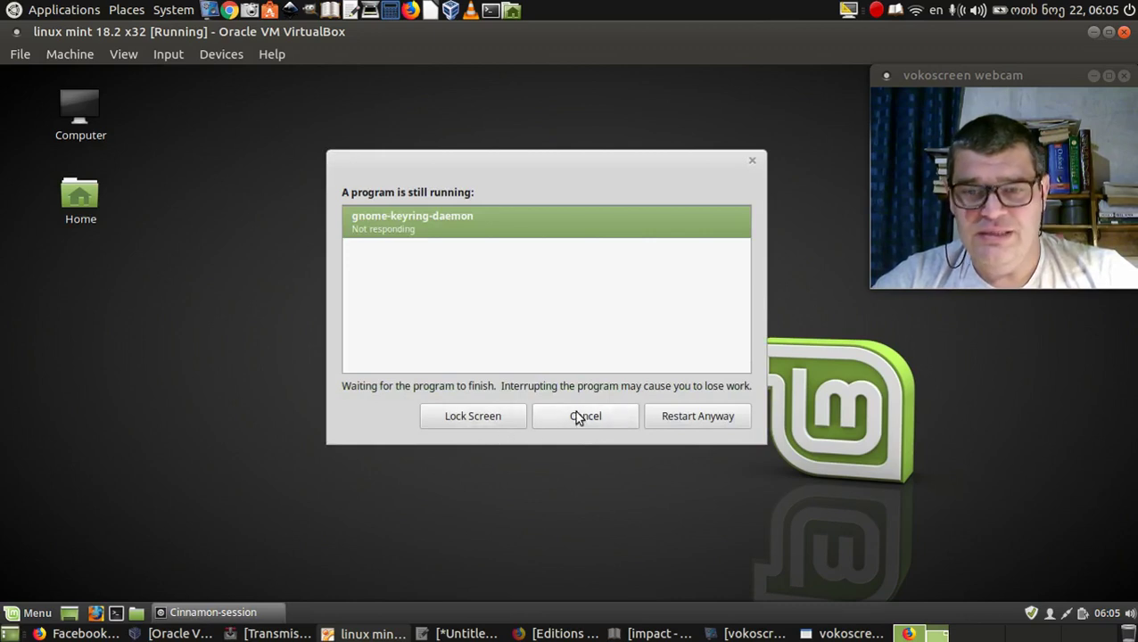
pyautogui.click(687, 426)
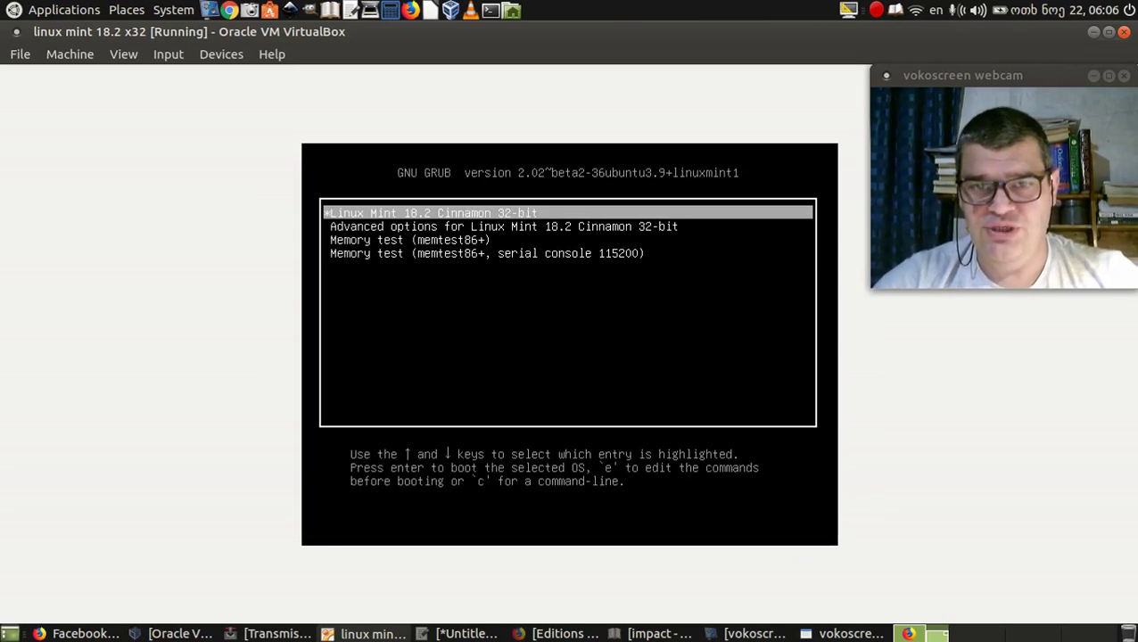
# Step: Review the kernel entries in GRUB's advanced options for Linux Mint 18.2 and boot the regular Linux 4.13.0-17-generic entry
pyautogui.press('Down')
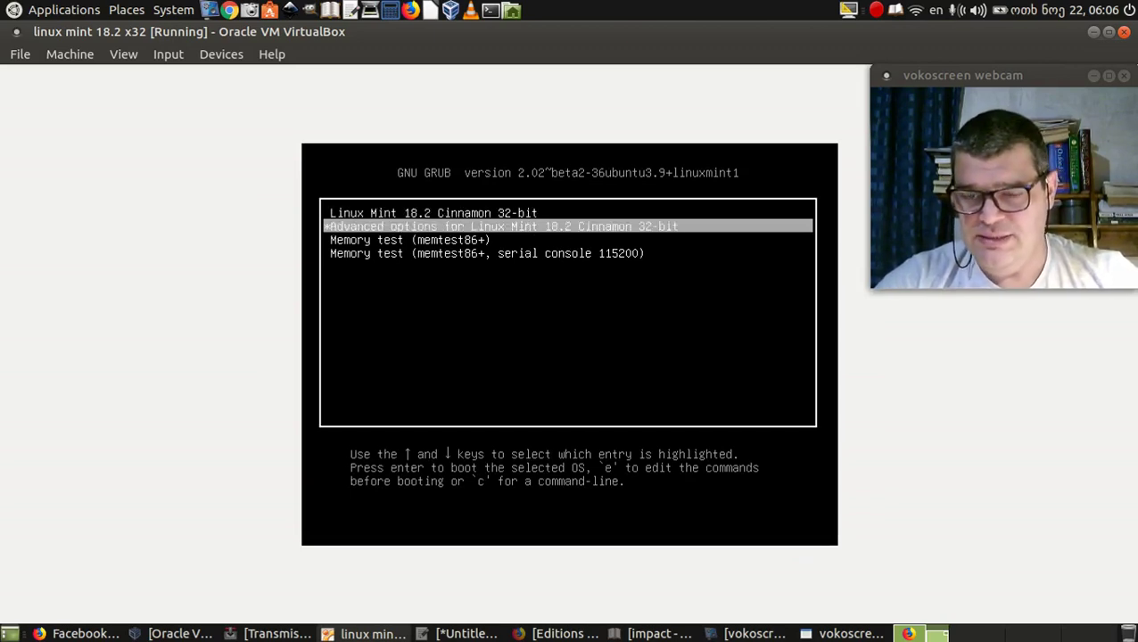
pyautogui.press('Return')
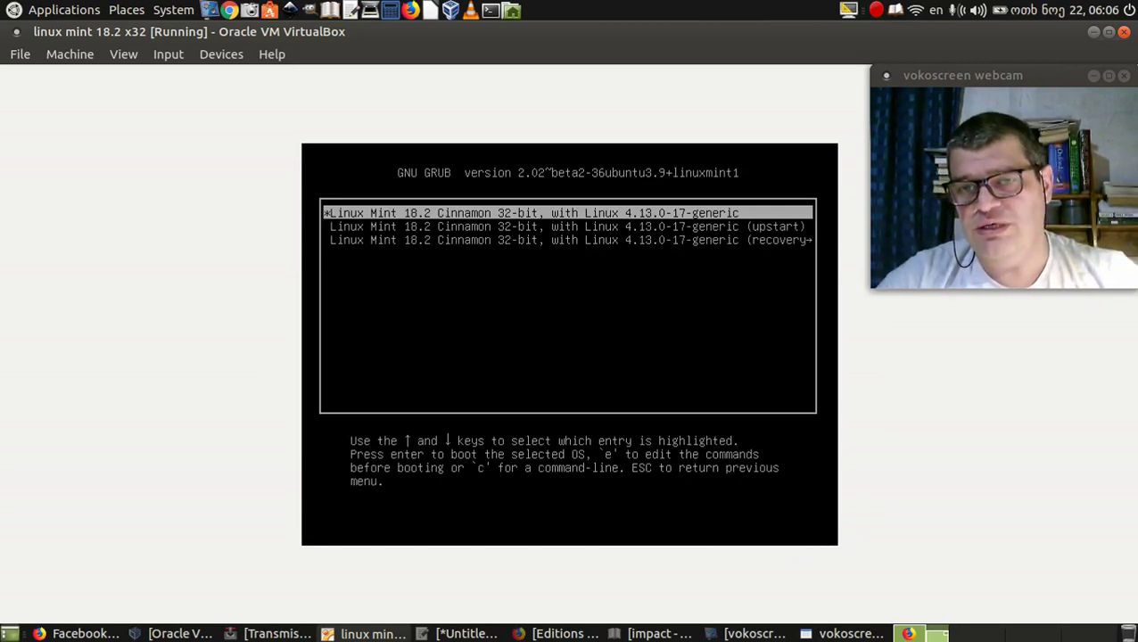
pyautogui.press('Down')
pyautogui.press('Down')
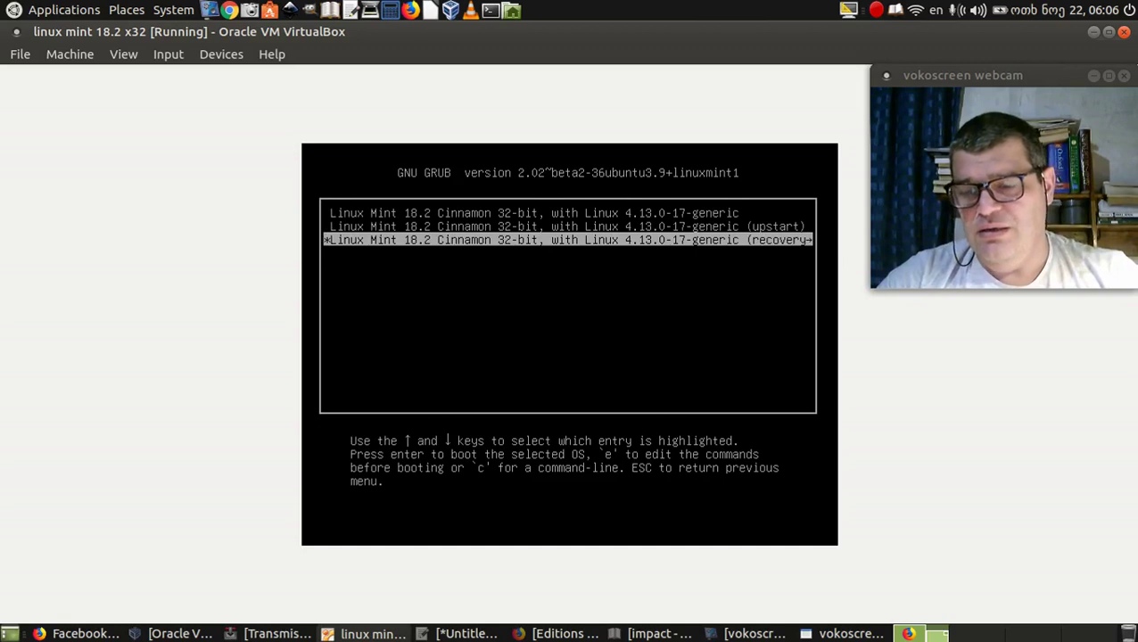
pyautogui.press('Up')
pyautogui.press('Up')
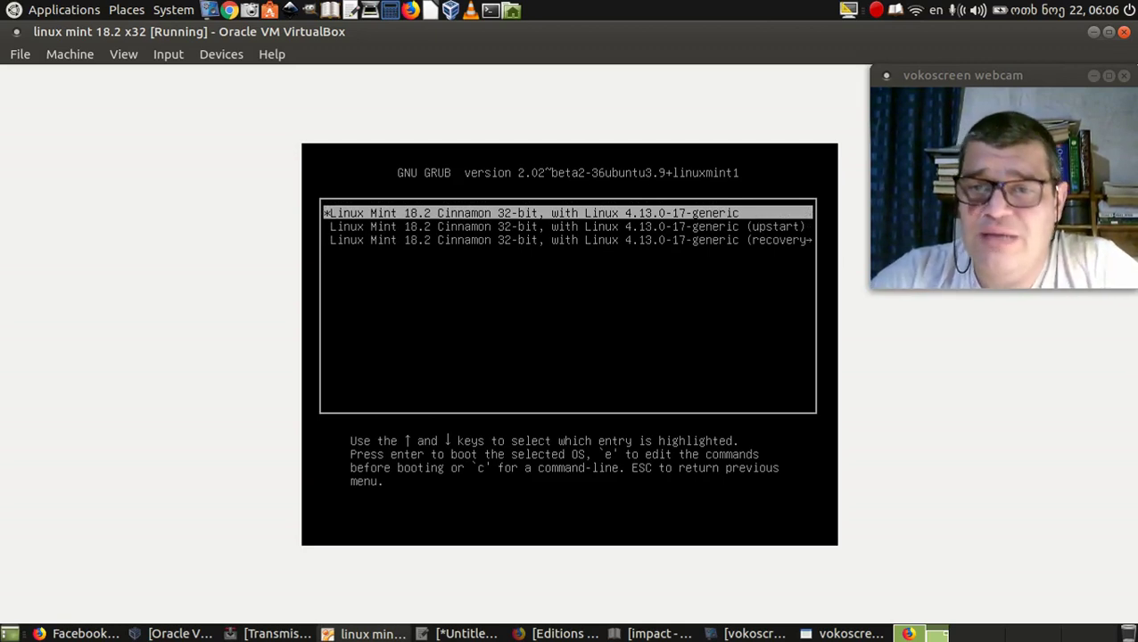
pyautogui.press('Return')
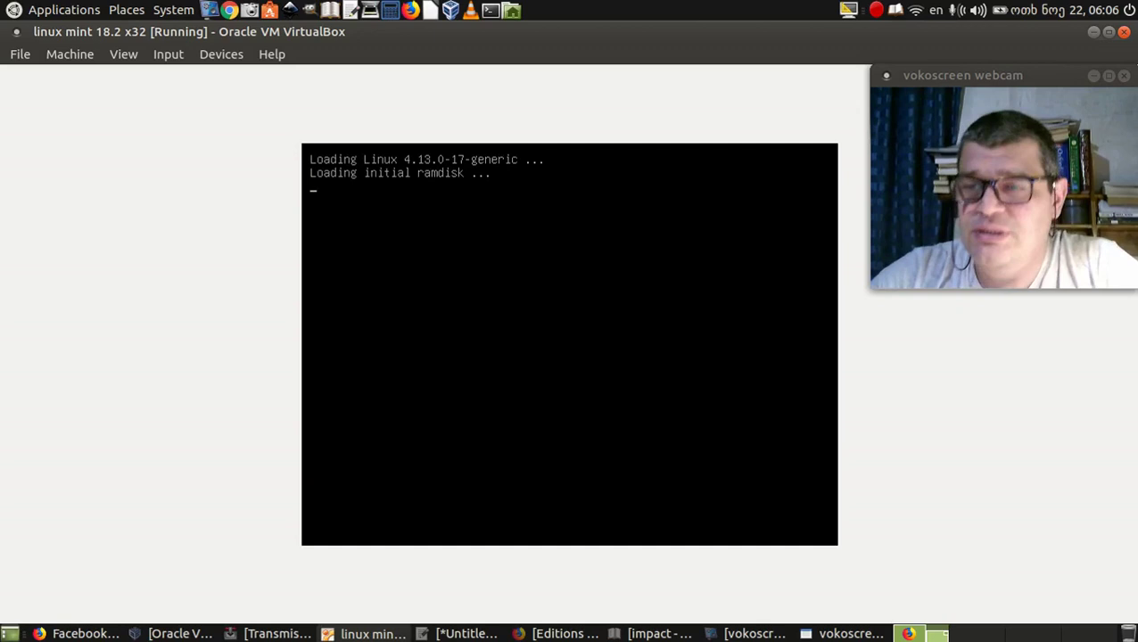